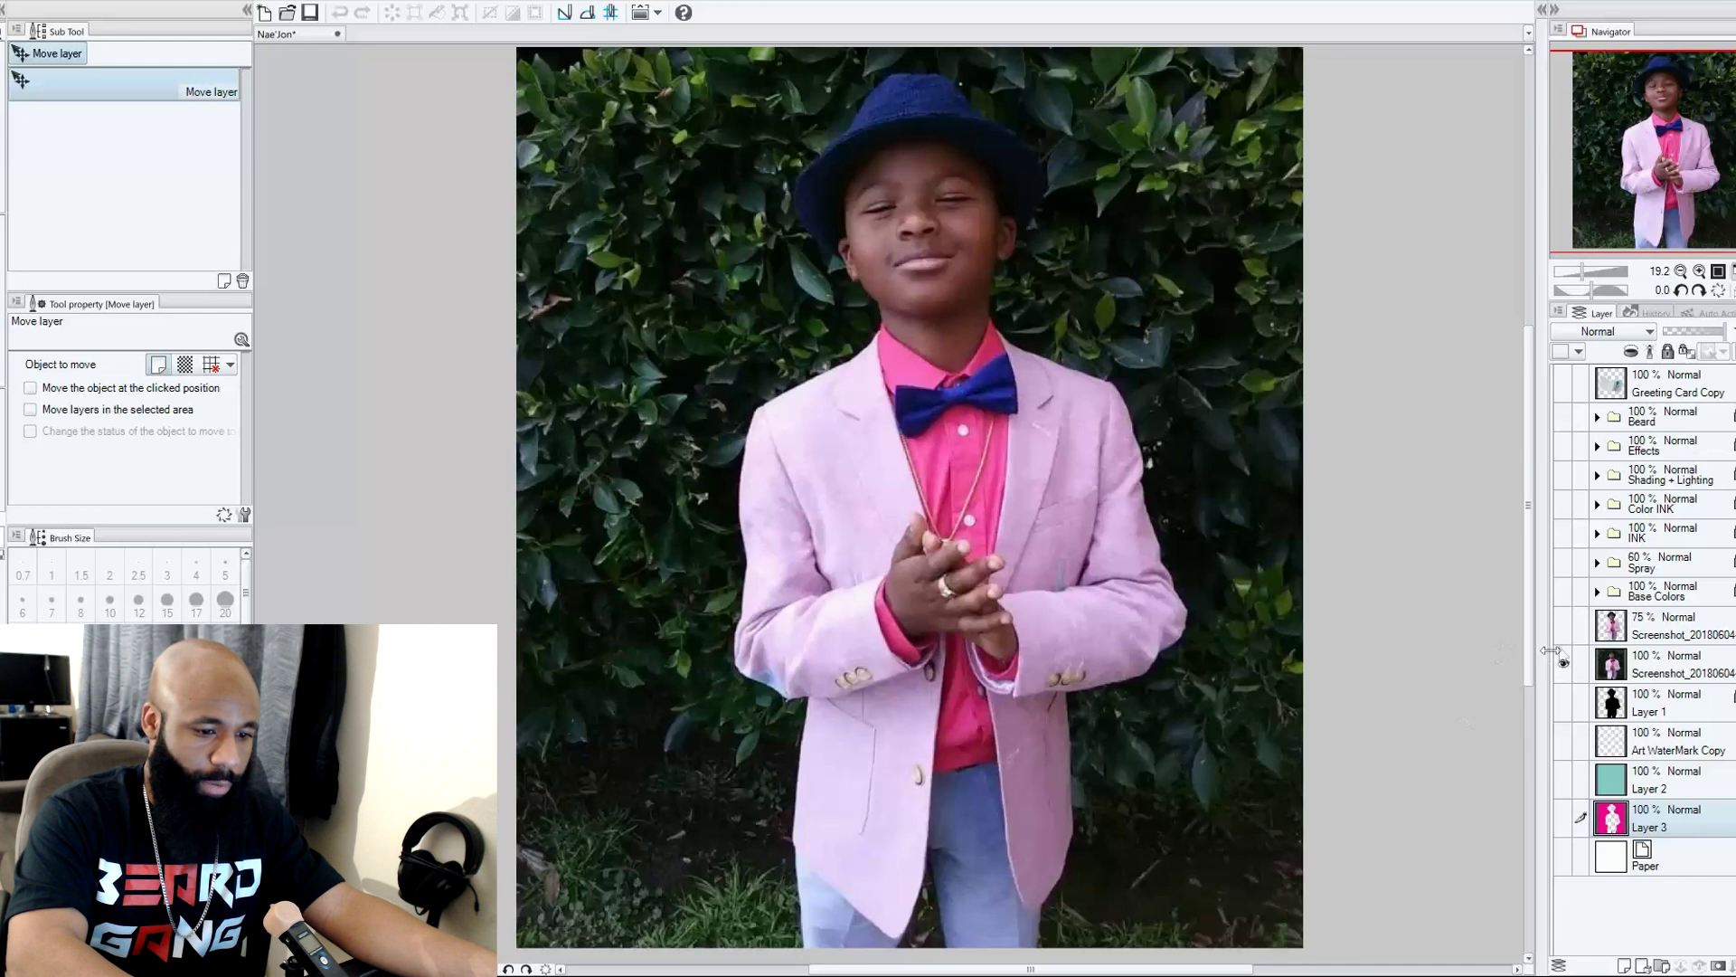
# Replace the original photo with the 75% cut-out screenshot layer, toggling the black Layer 1 silhouette behind it to compare.
pyautogui.click(1565, 626)
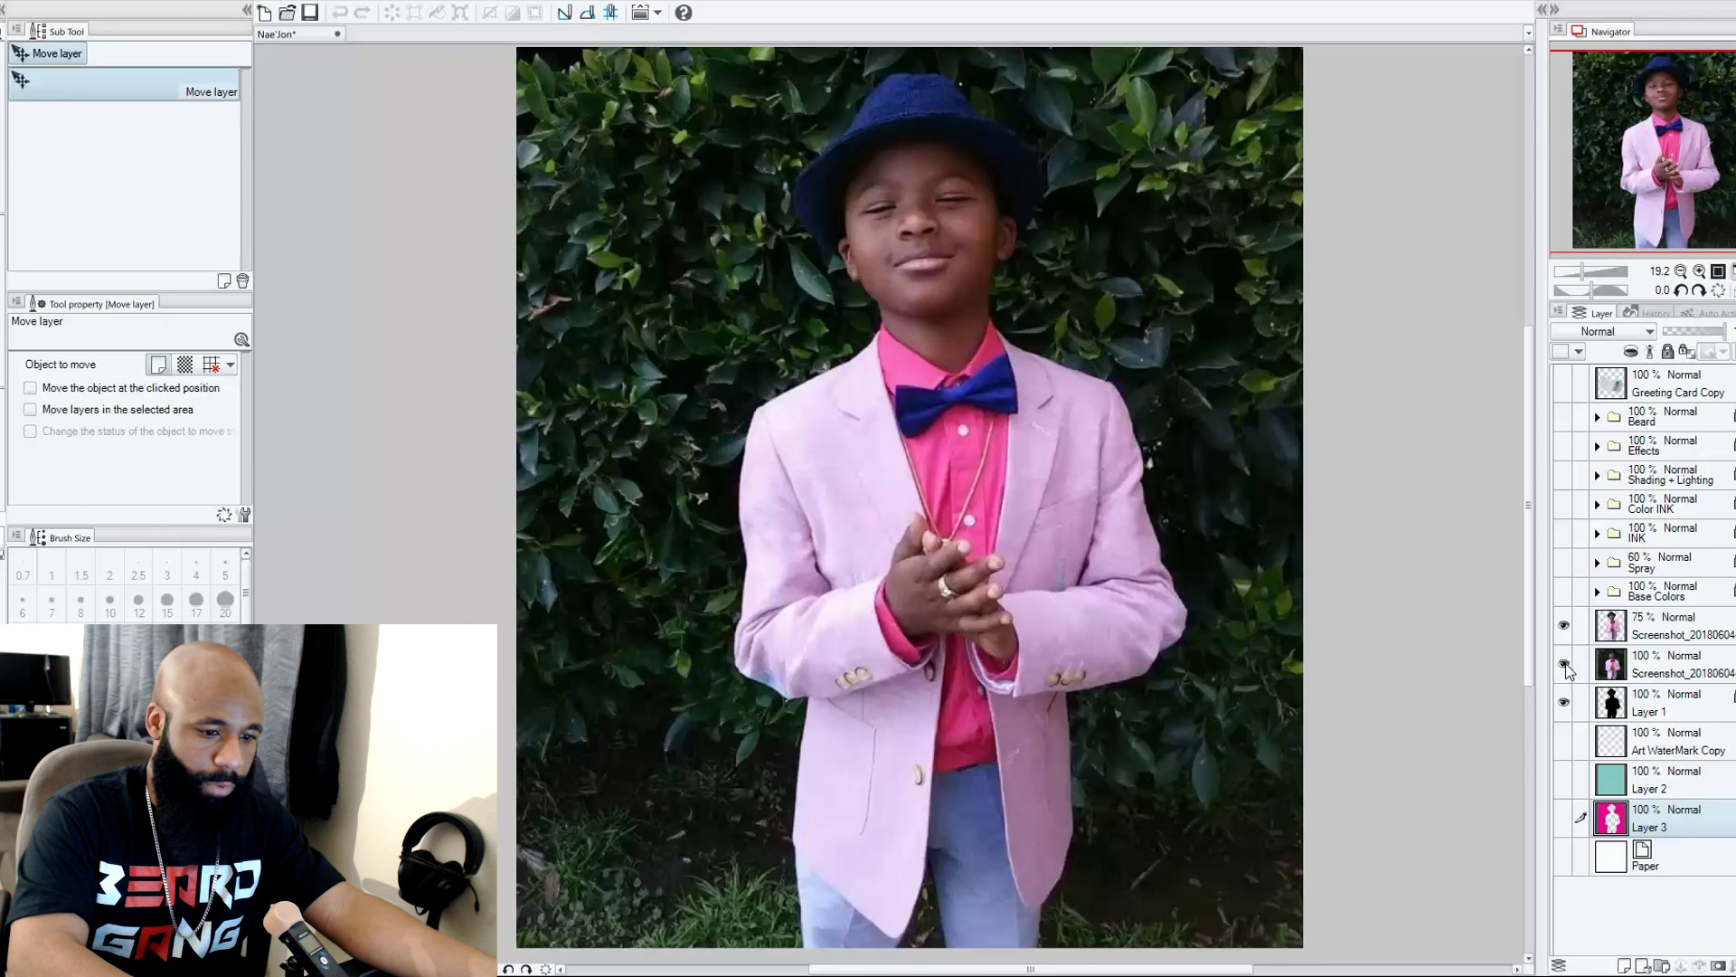
pyautogui.click(1564, 666)
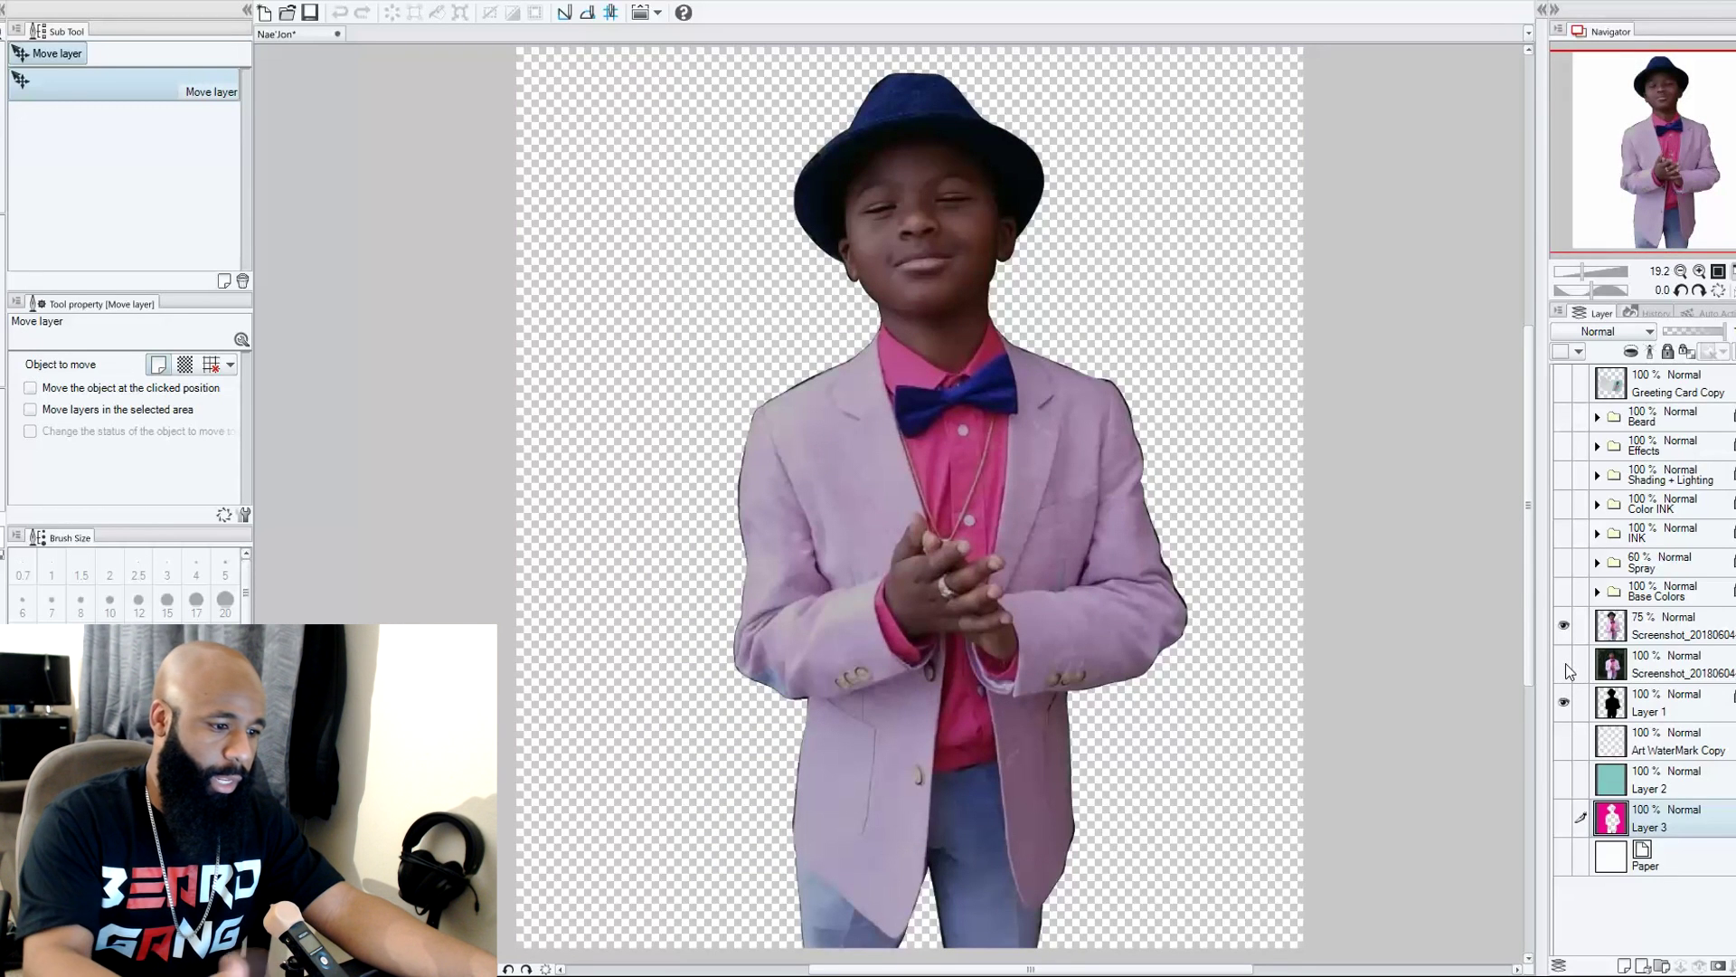
pyautogui.click(1565, 704)
pyautogui.click(1565, 705)
pyautogui.click(1564, 706)
pyautogui.click(1565, 705)
pyautogui.click(1565, 705)
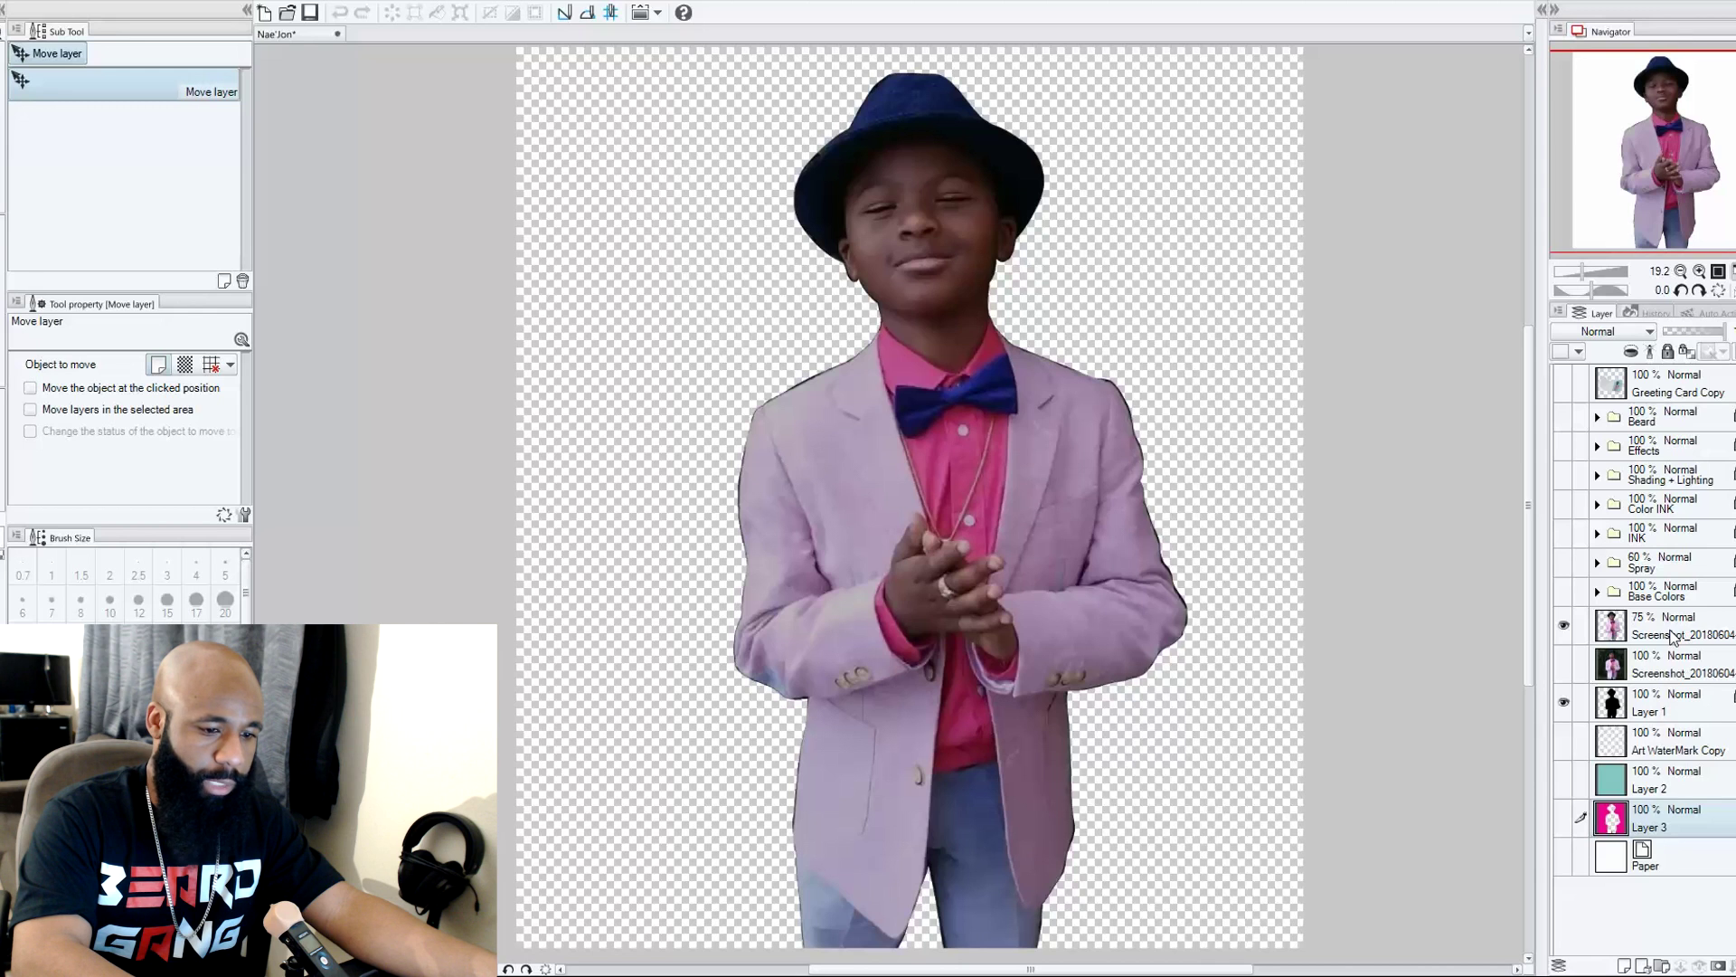
# Show the teal Layer 2 background with the Art WaterMark Copy layer, plus the INK folder and its Inking layer.
pyautogui.click(1565, 779)
pyautogui.click(1565, 739)
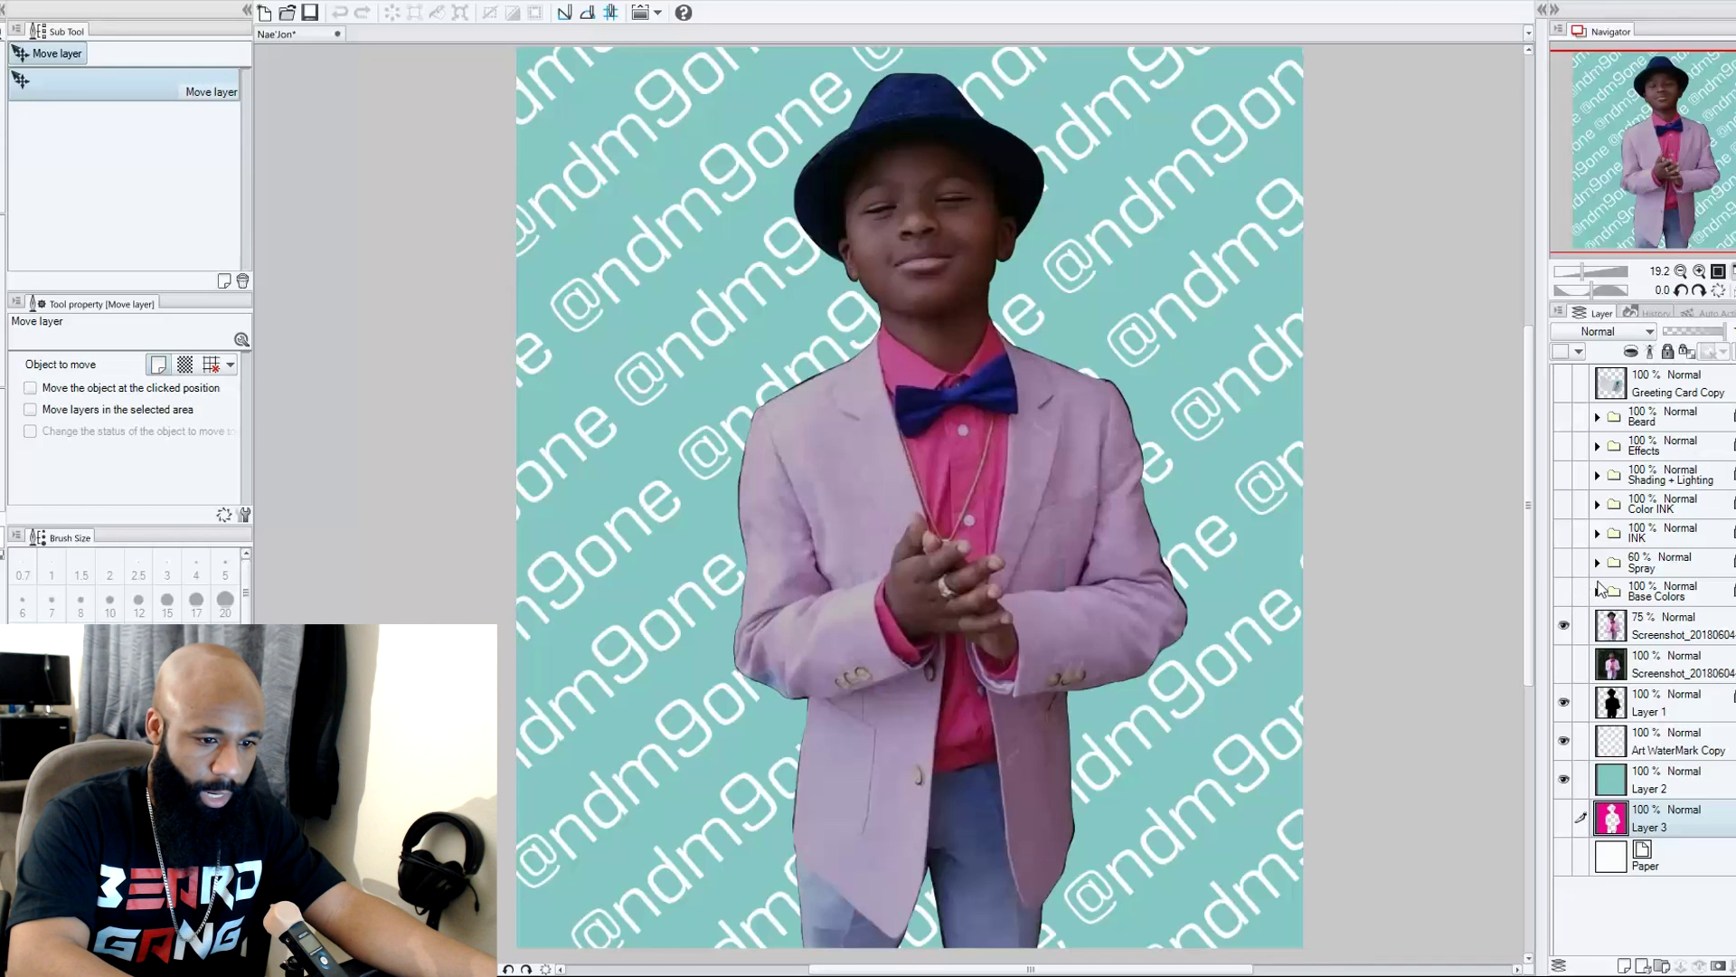
pyautogui.click(1597, 534)
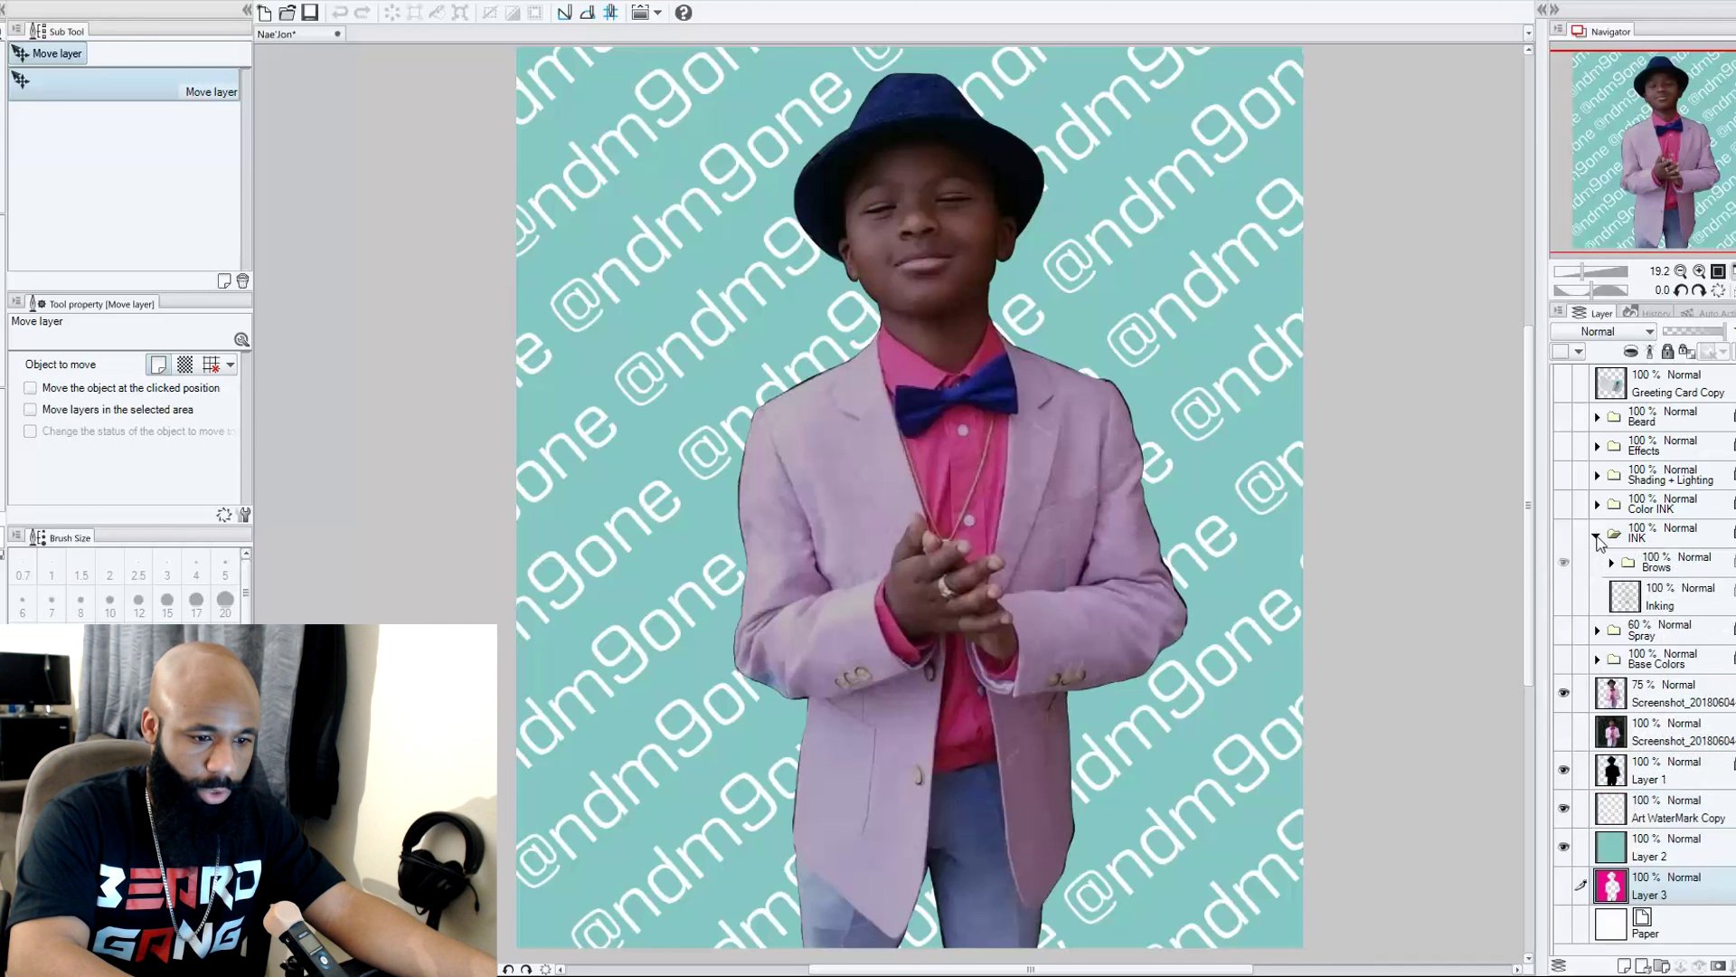
pyautogui.moveTo(1568, 600); pyautogui.dragTo(1567, 534)
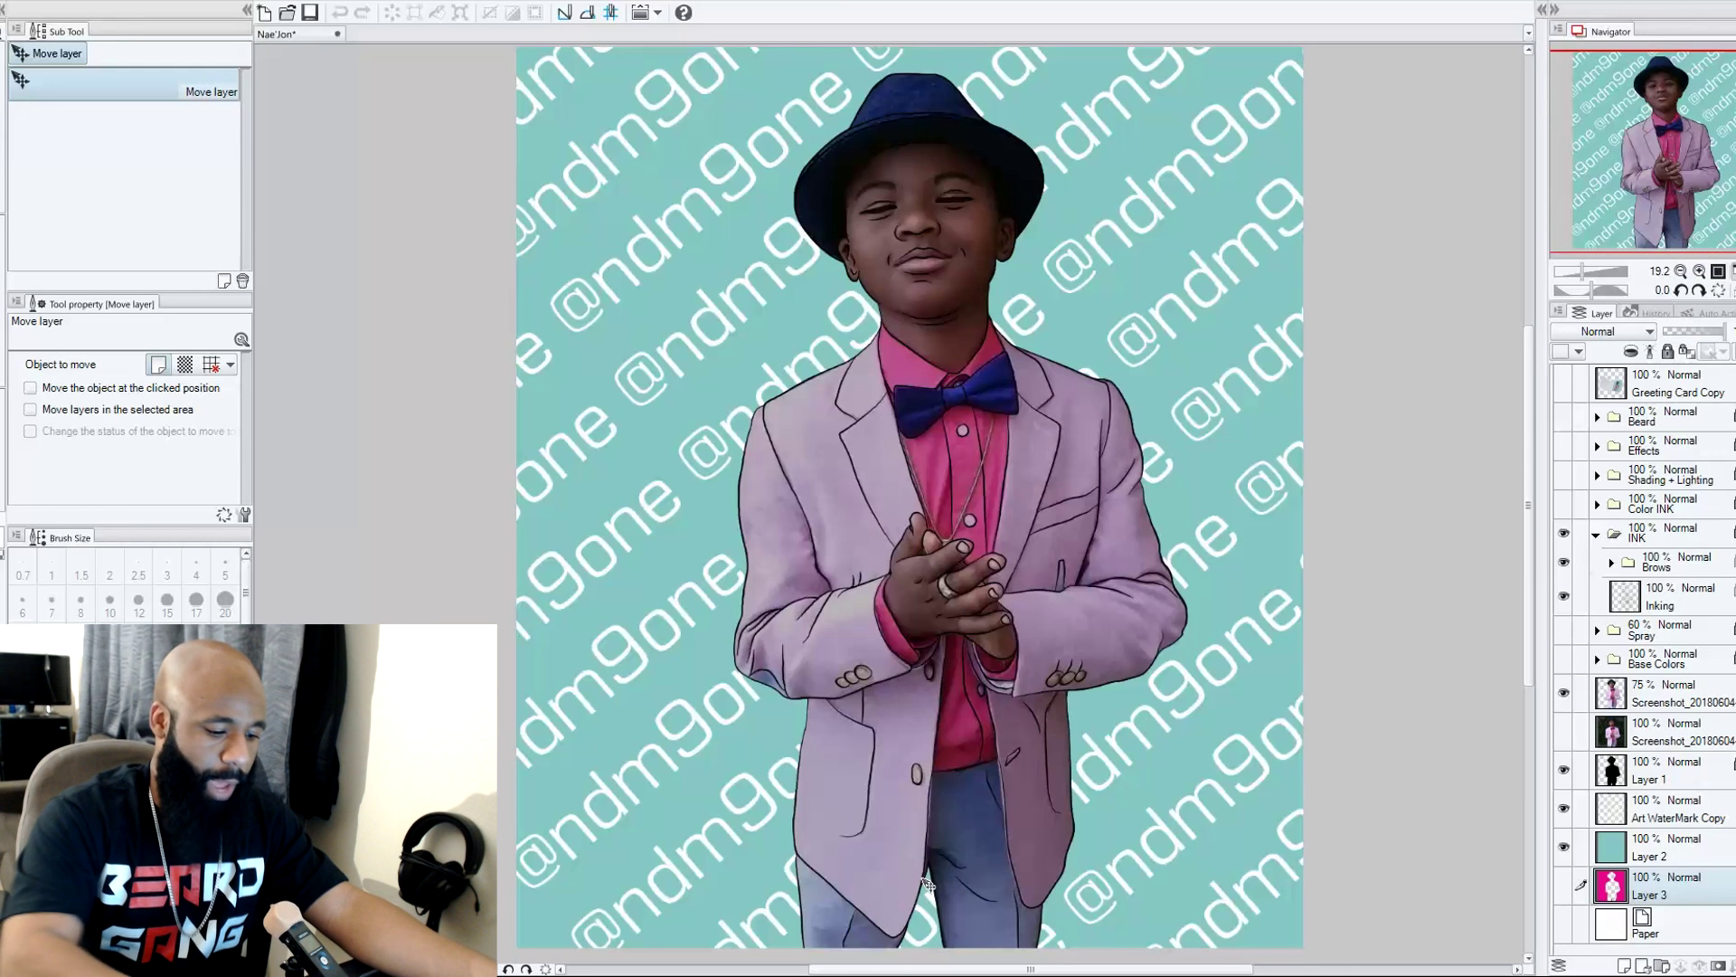
# Hide the 75% cut-out photo and preview the line art briefly without the black Layer 1 silhouette.
pyautogui.click(1564, 694)
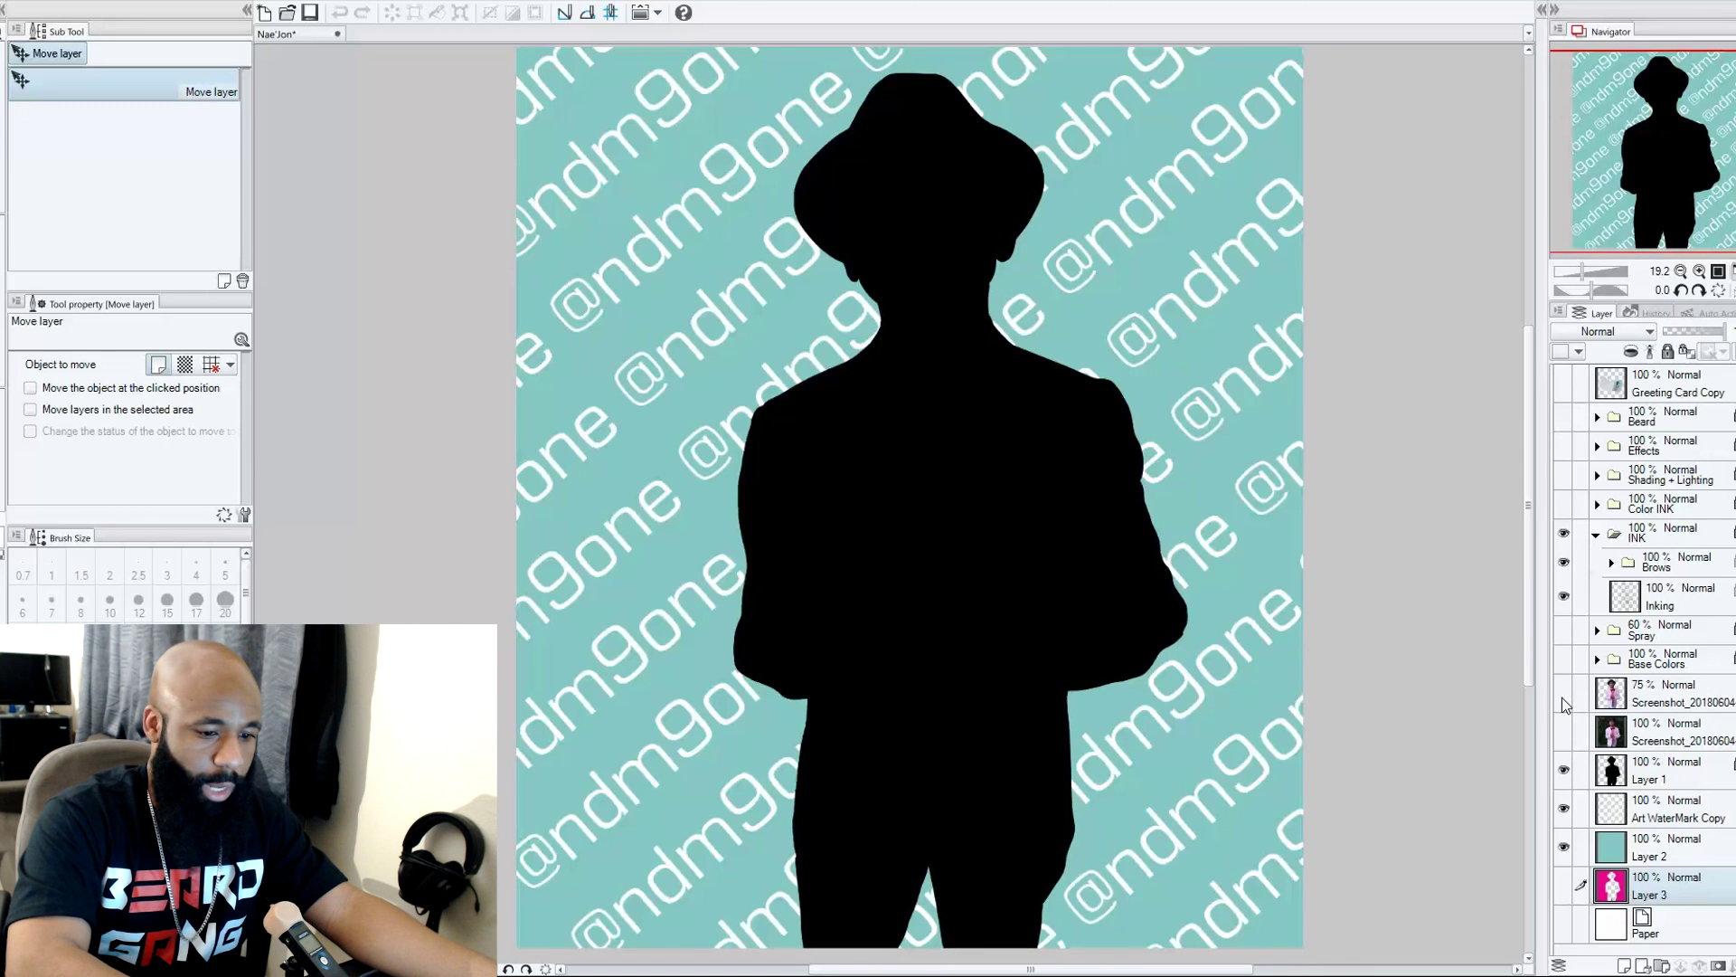
pyautogui.click(1565, 770)
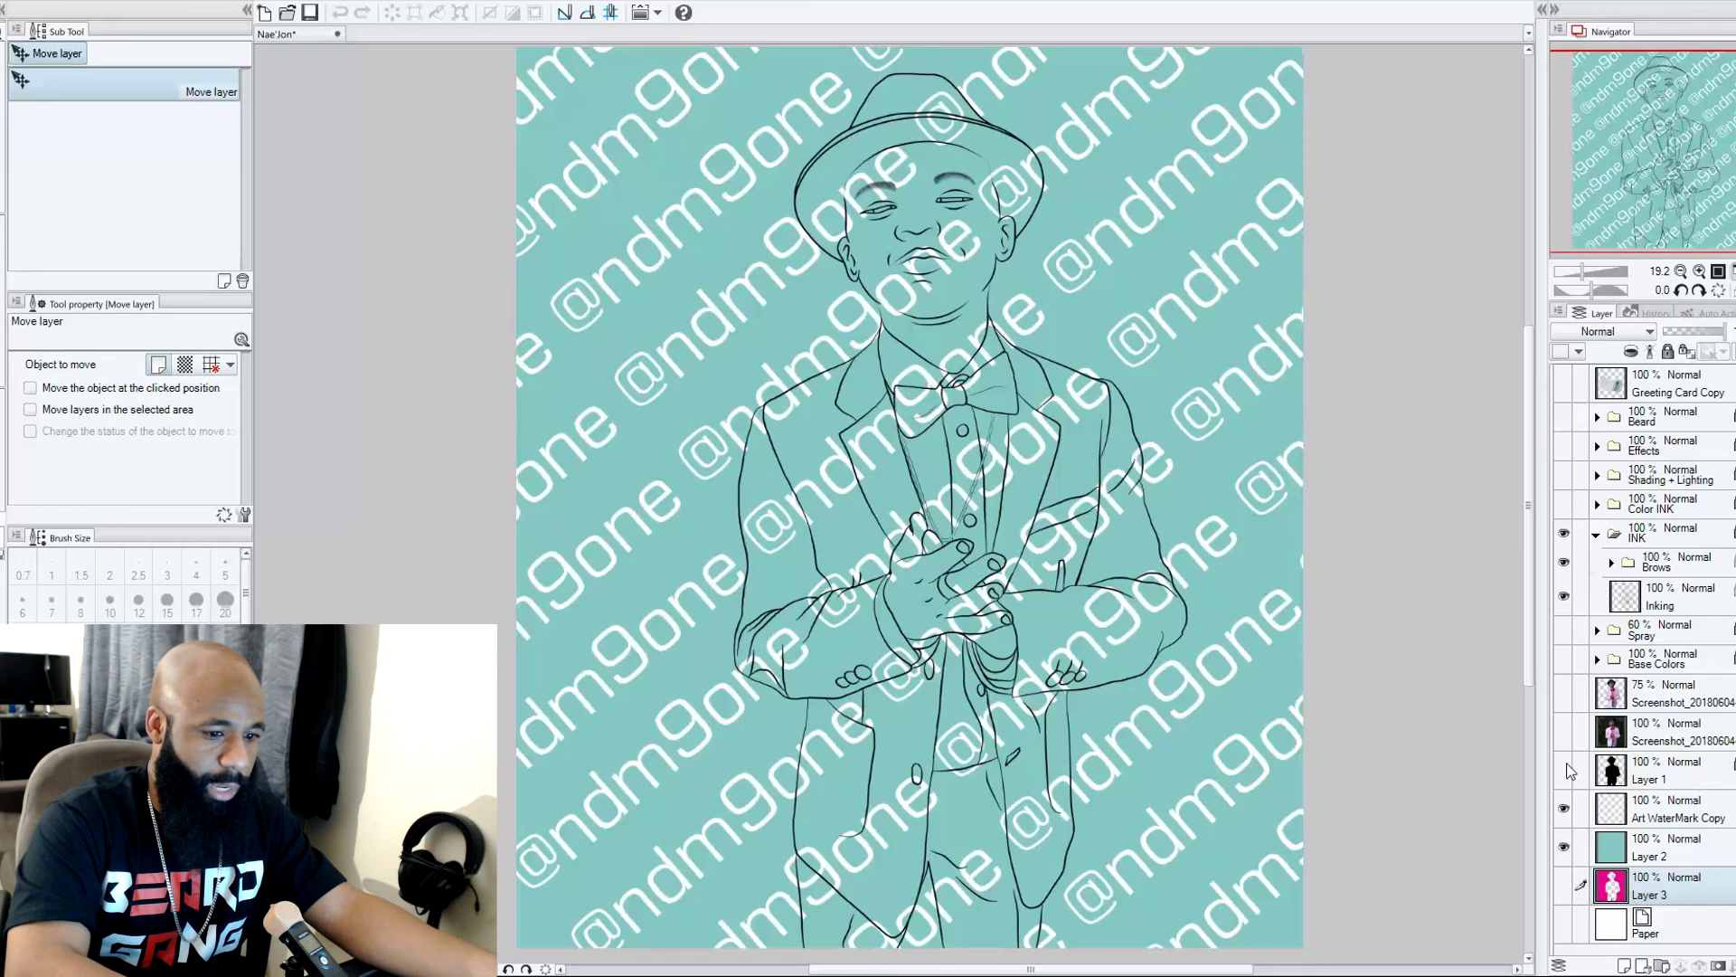
pyautogui.click(1567, 770)
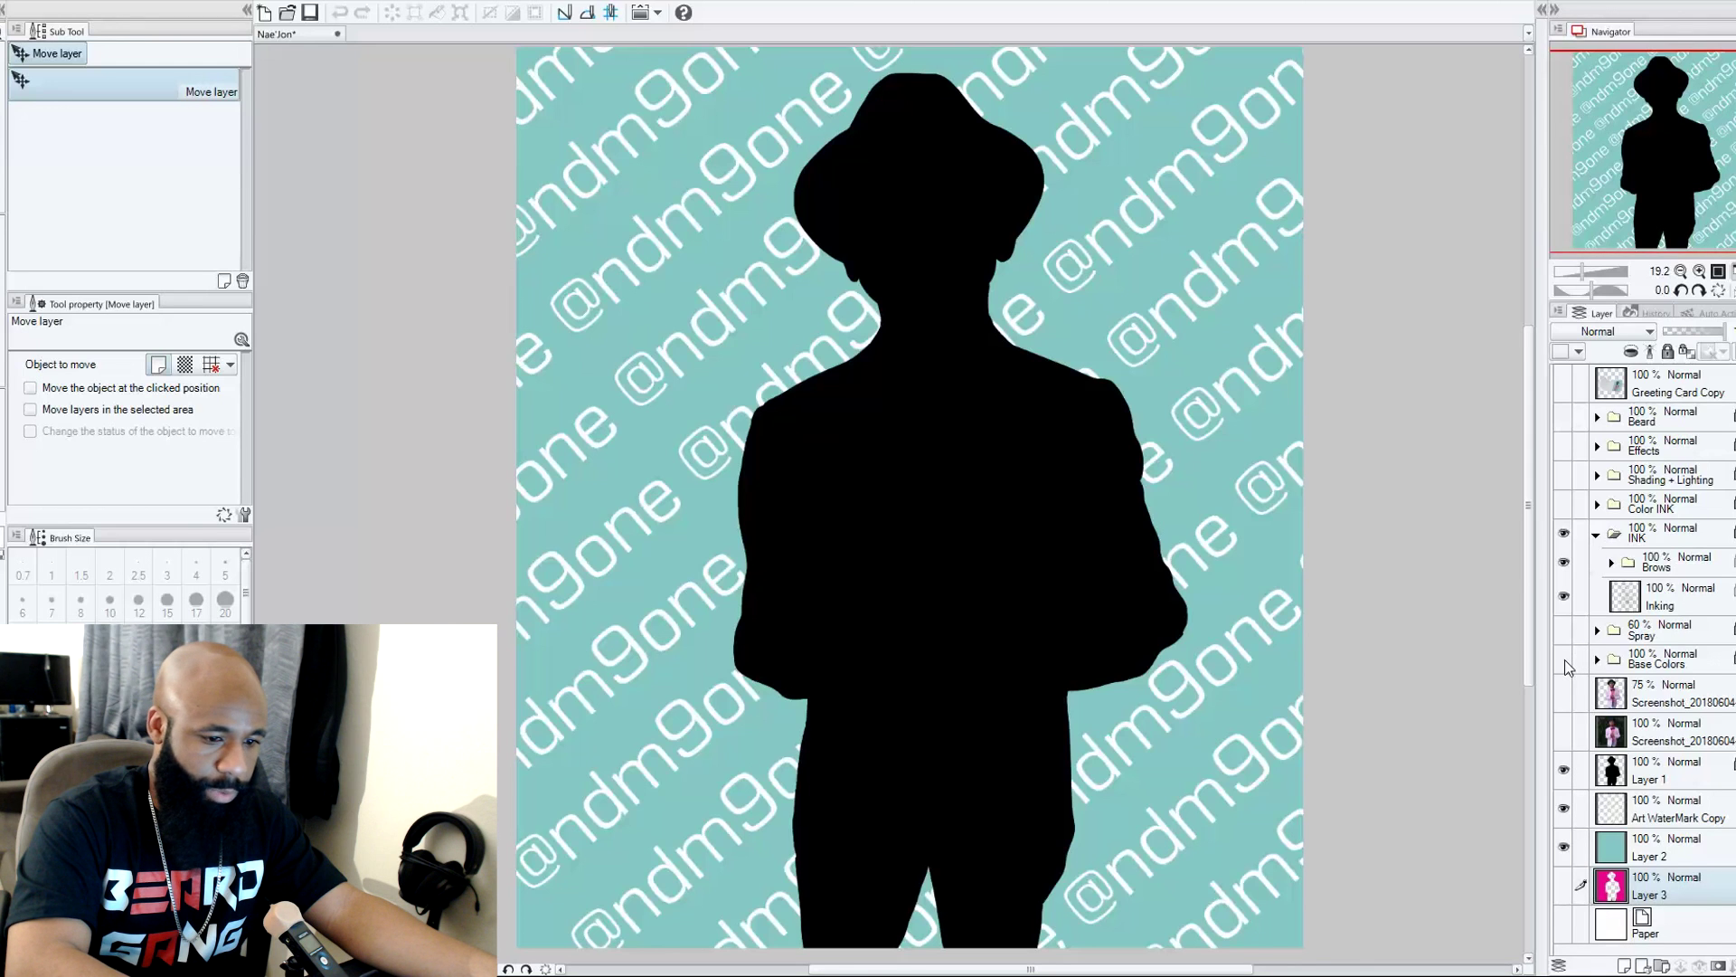
# Show the Base Colors folder and expand it to list its layers.
pyautogui.click(1565, 661)
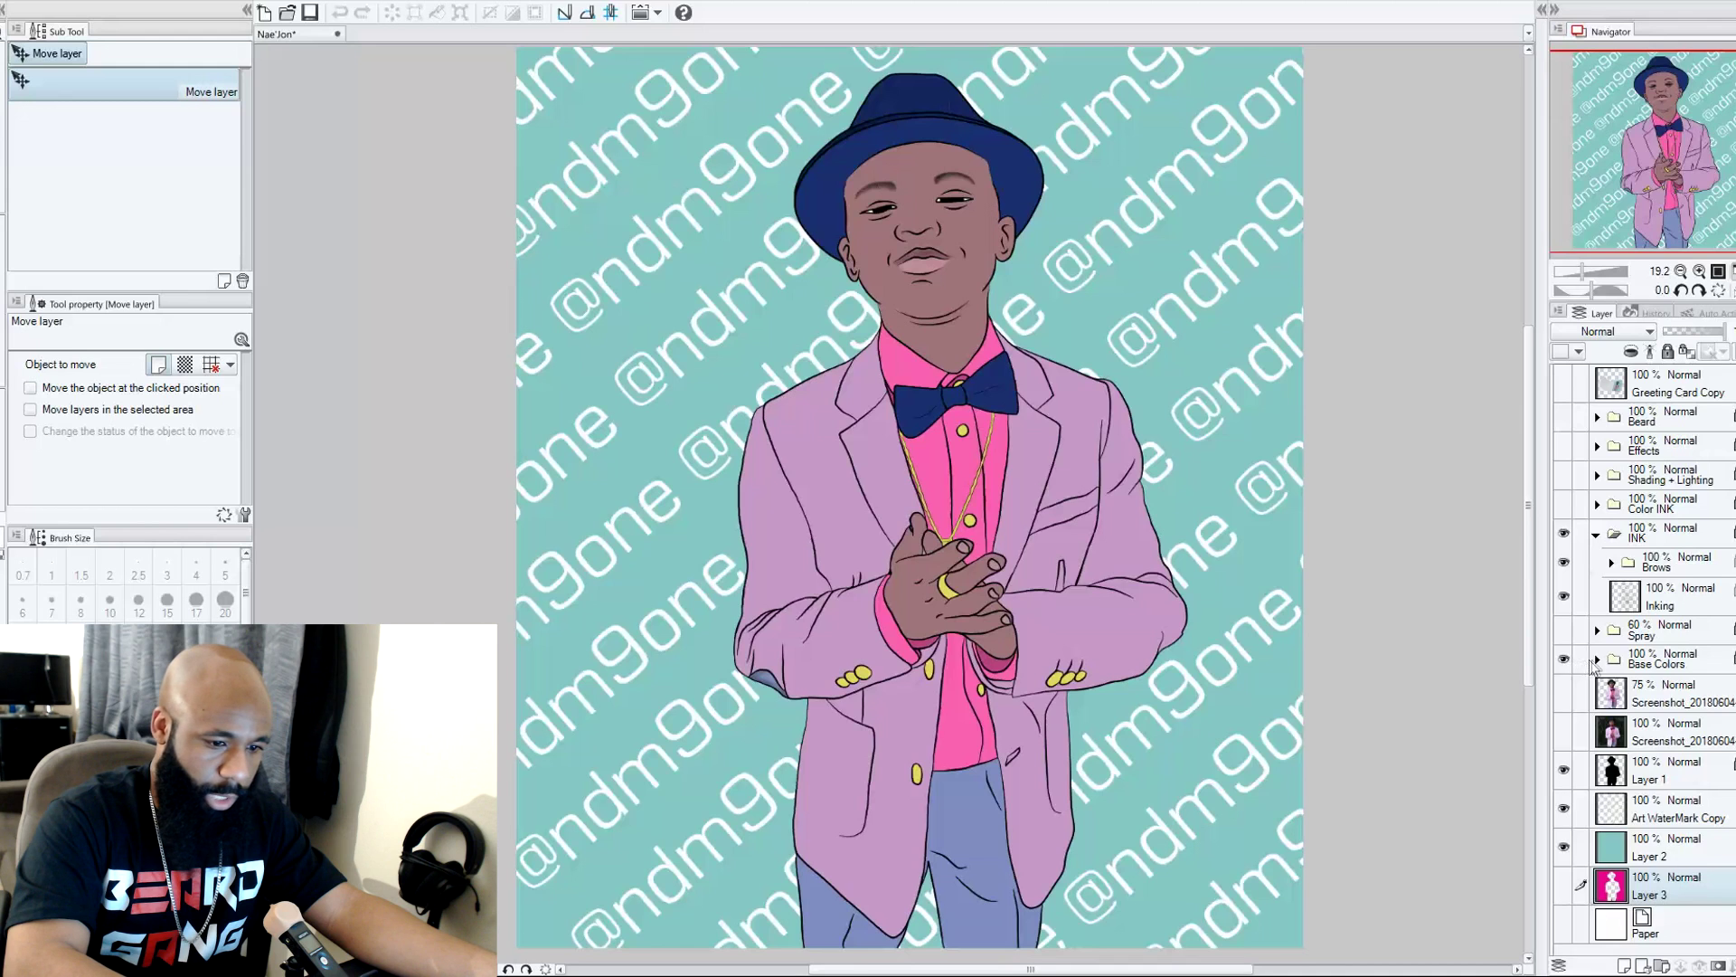
pyautogui.click(1597, 659)
pyautogui.scroll(-1, 1596, 666)
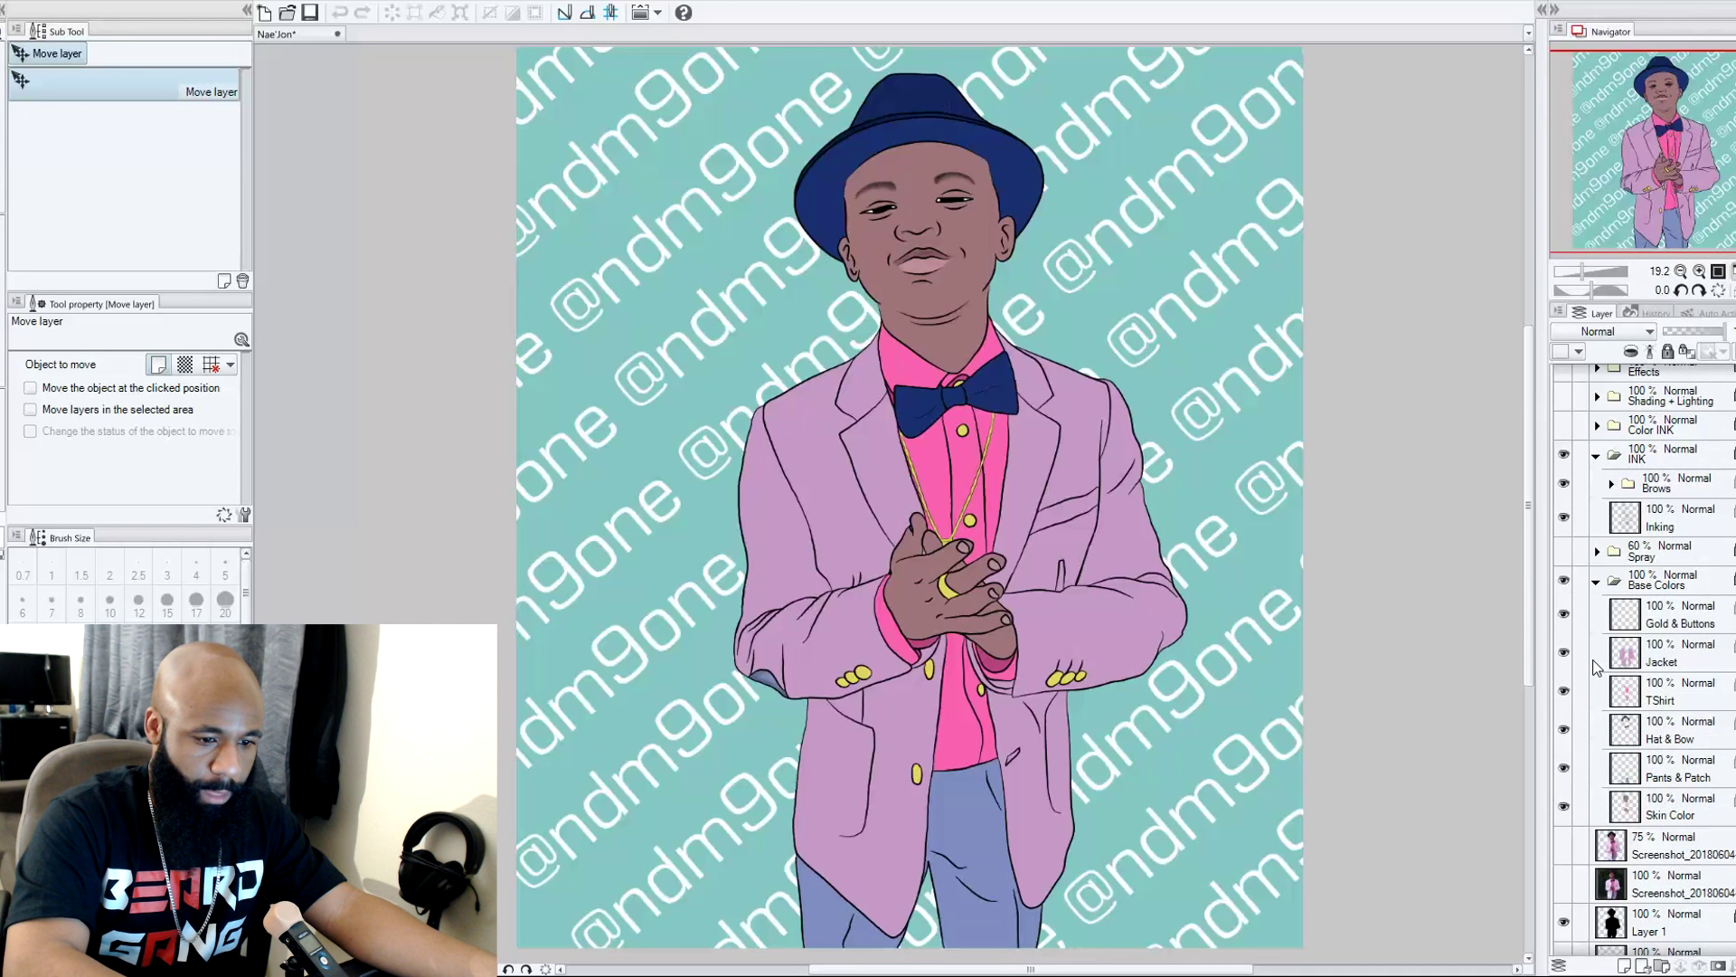
# Toggle each Base Colors layer off and on, from Skin Color up to Gold & Buttons, and collapse the folder.
pyautogui.click(1565, 805)
pyautogui.click(1565, 805)
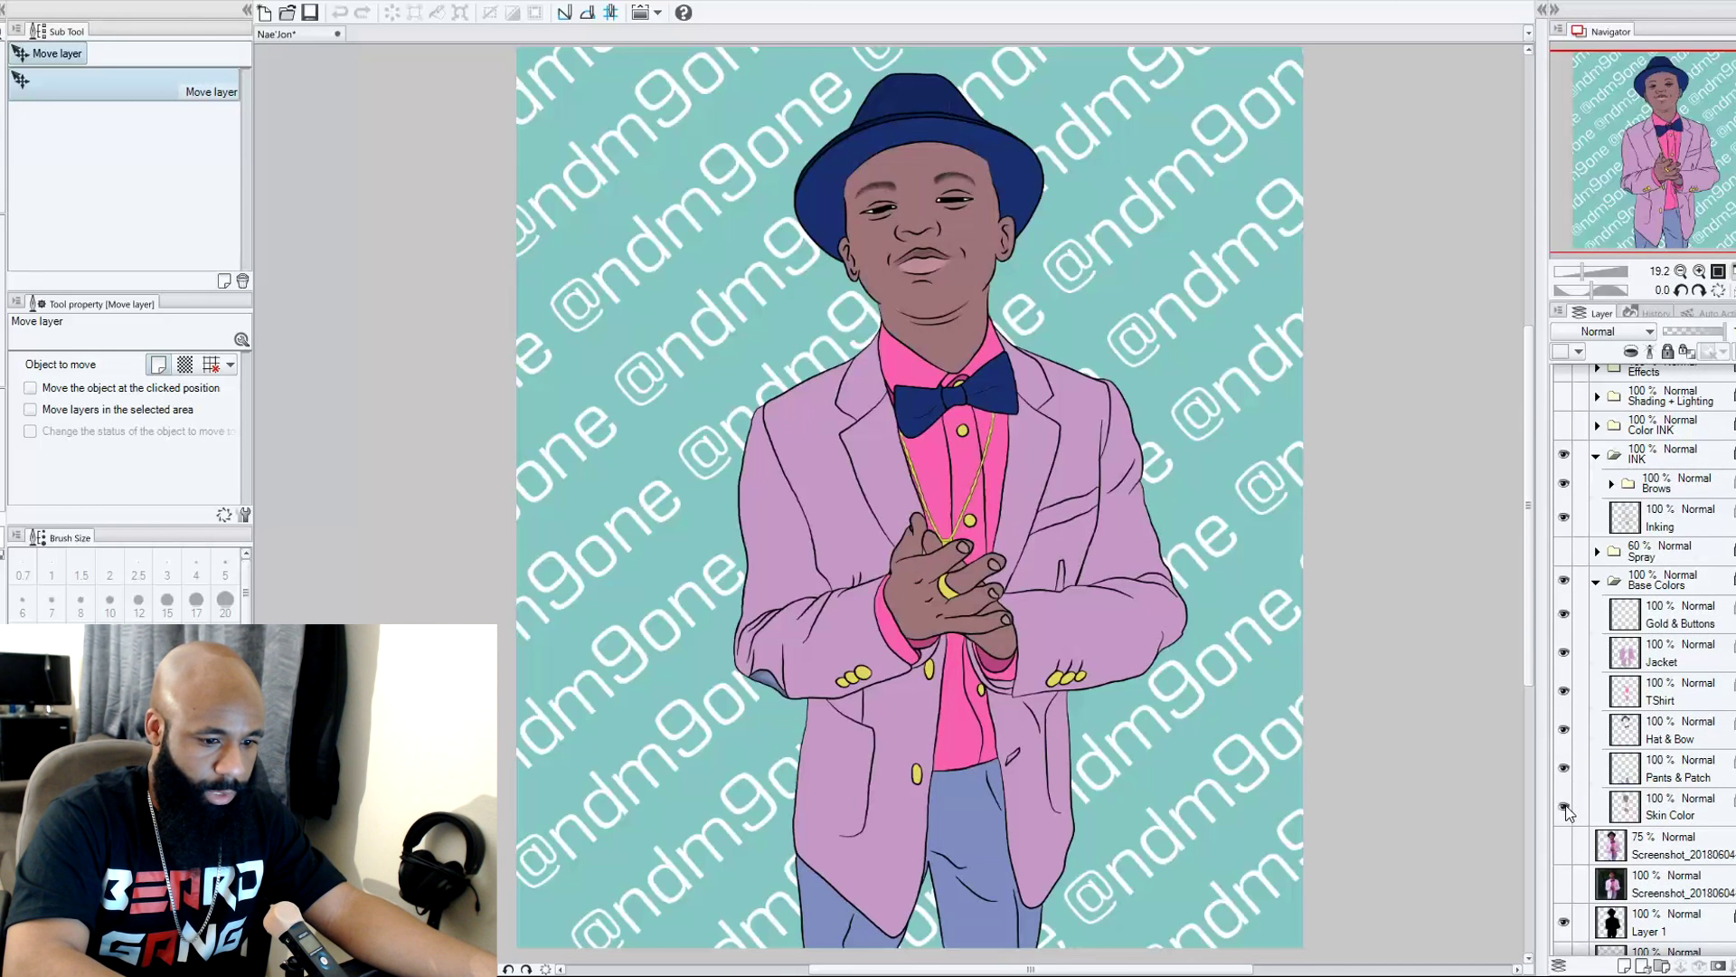
pyautogui.click(1564, 767)
pyautogui.click(1564, 768)
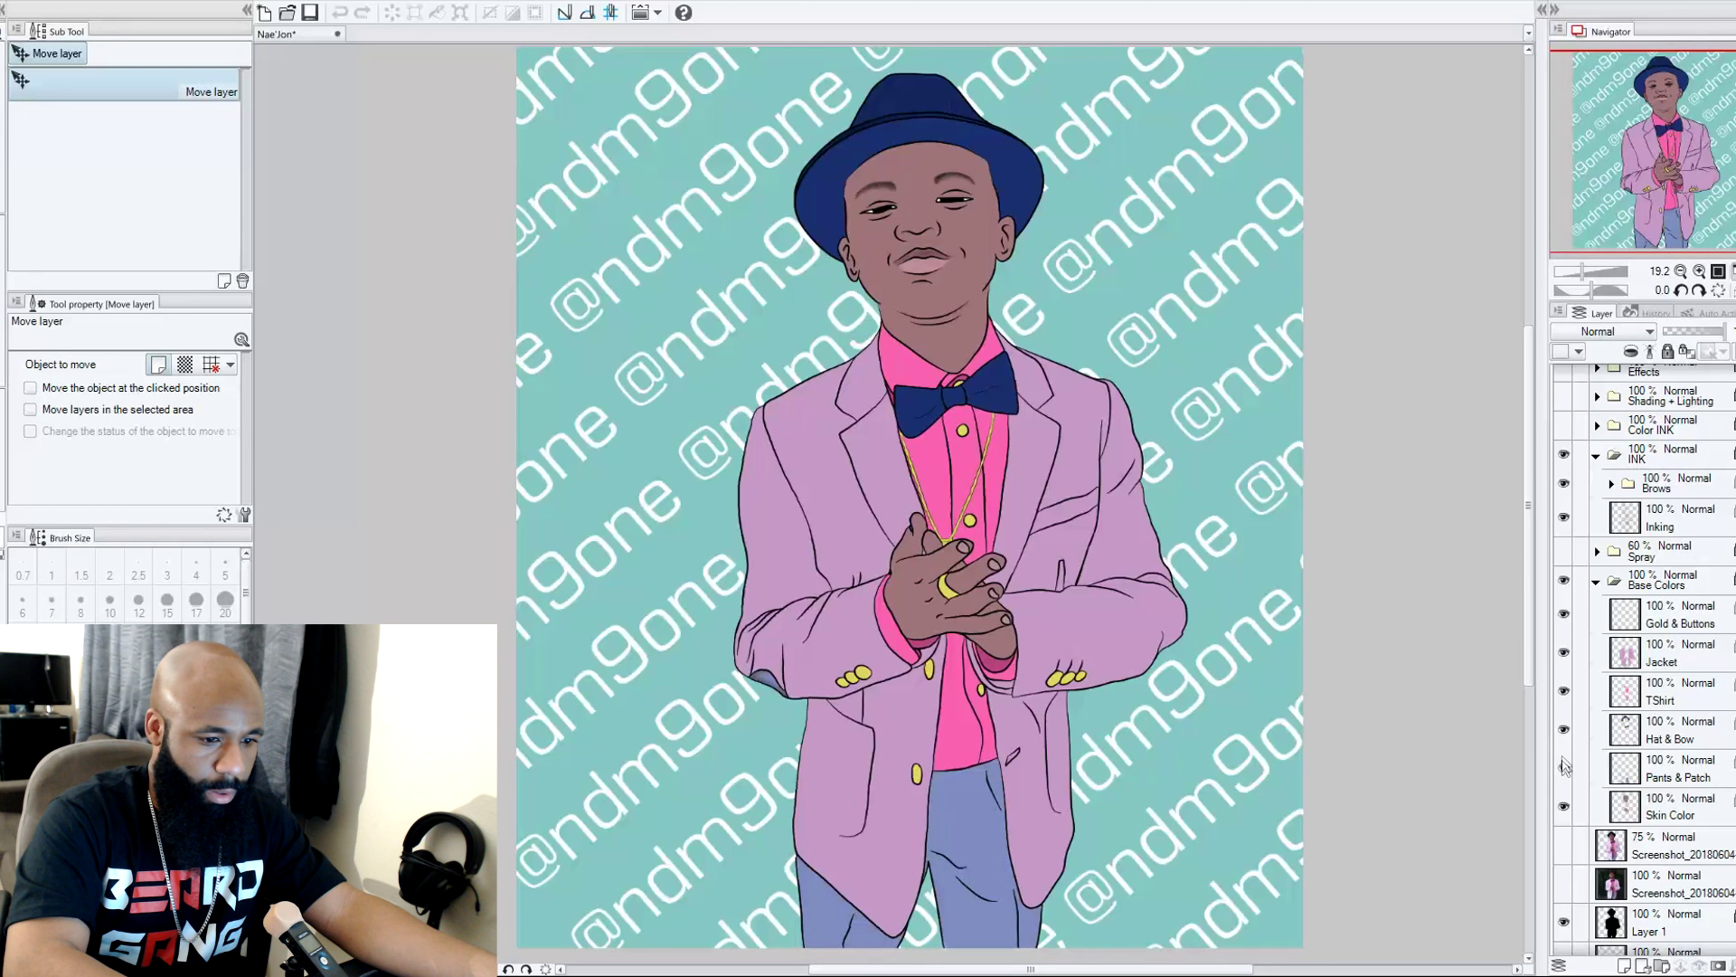
pyautogui.click(1564, 729)
pyautogui.click(1564, 730)
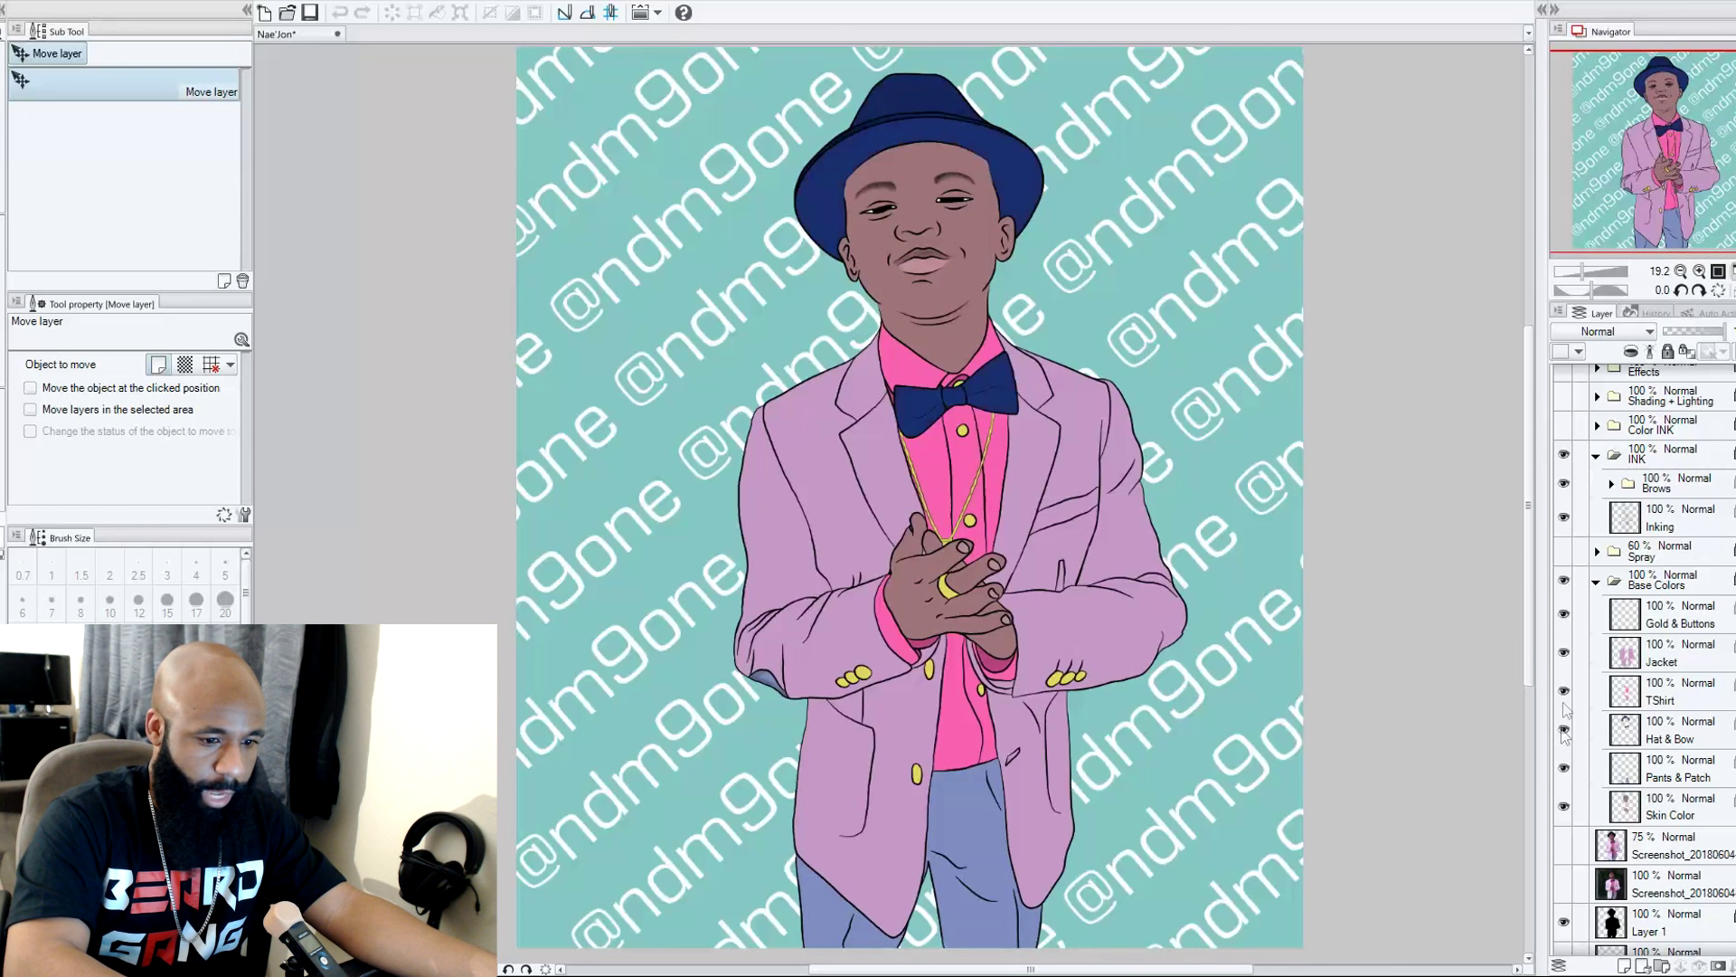
pyautogui.click(1563, 691)
pyautogui.click(1564, 691)
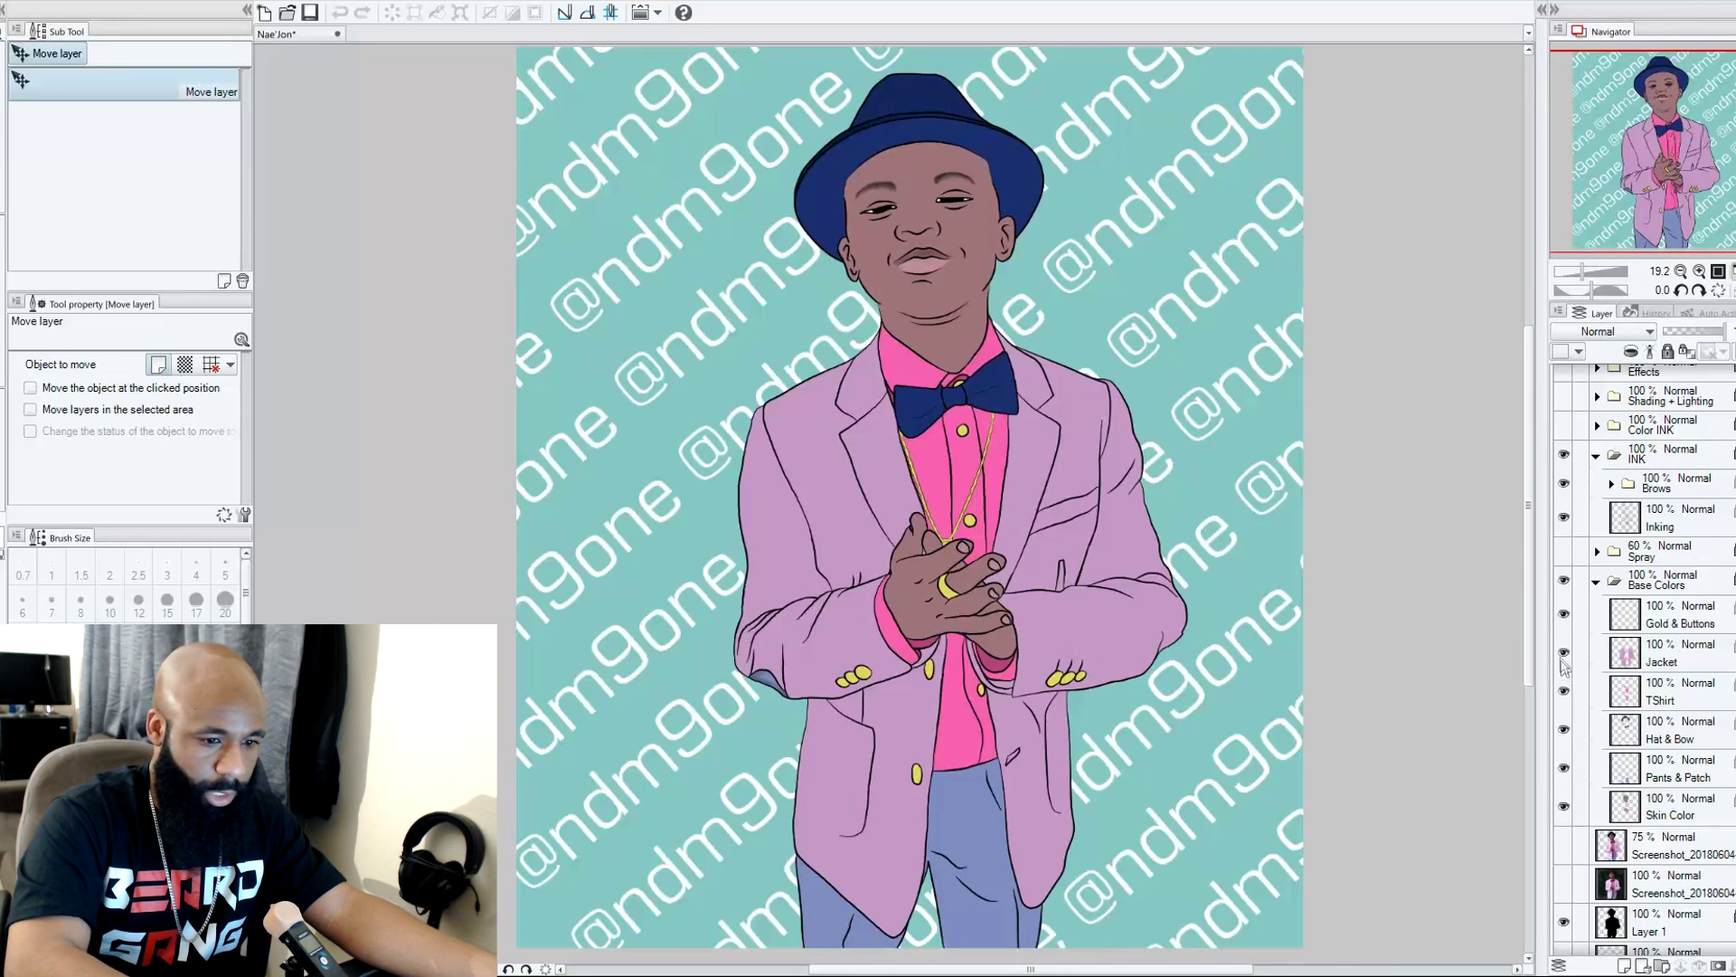
pyautogui.click(1565, 655)
pyautogui.click(1565, 654)
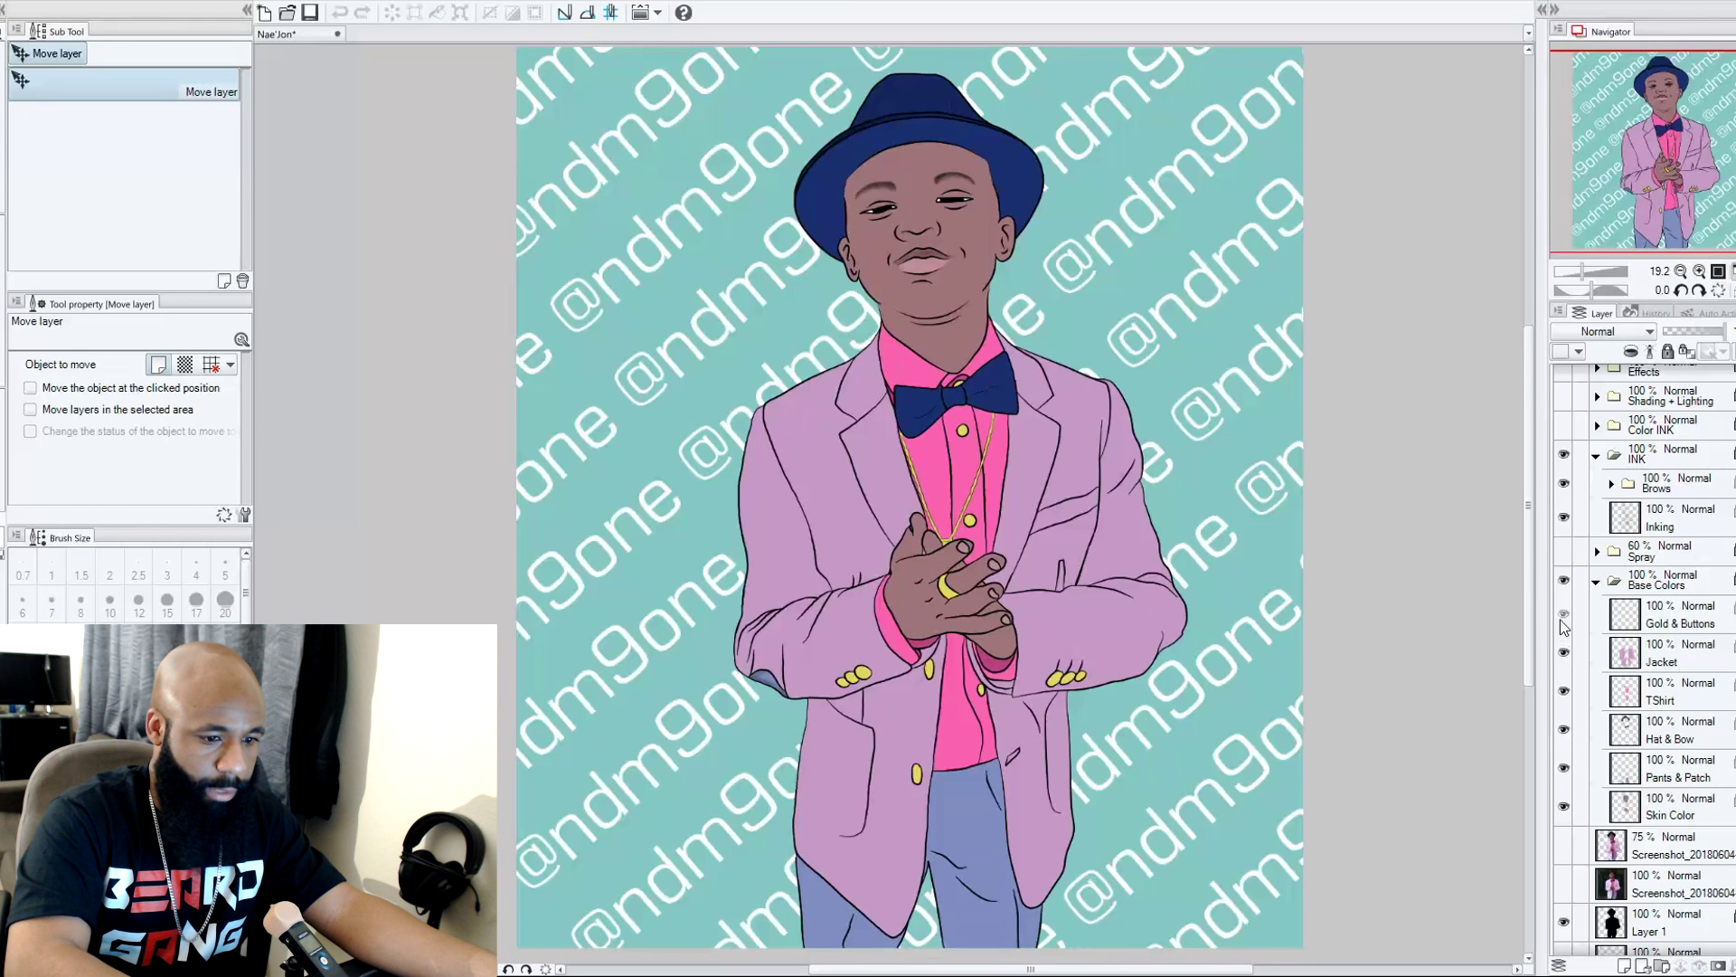
pyautogui.click(1563, 617)
pyautogui.click(1564, 617)
pyautogui.click(1564, 617)
pyautogui.click(1564, 617)
pyautogui.click(1596, 582)
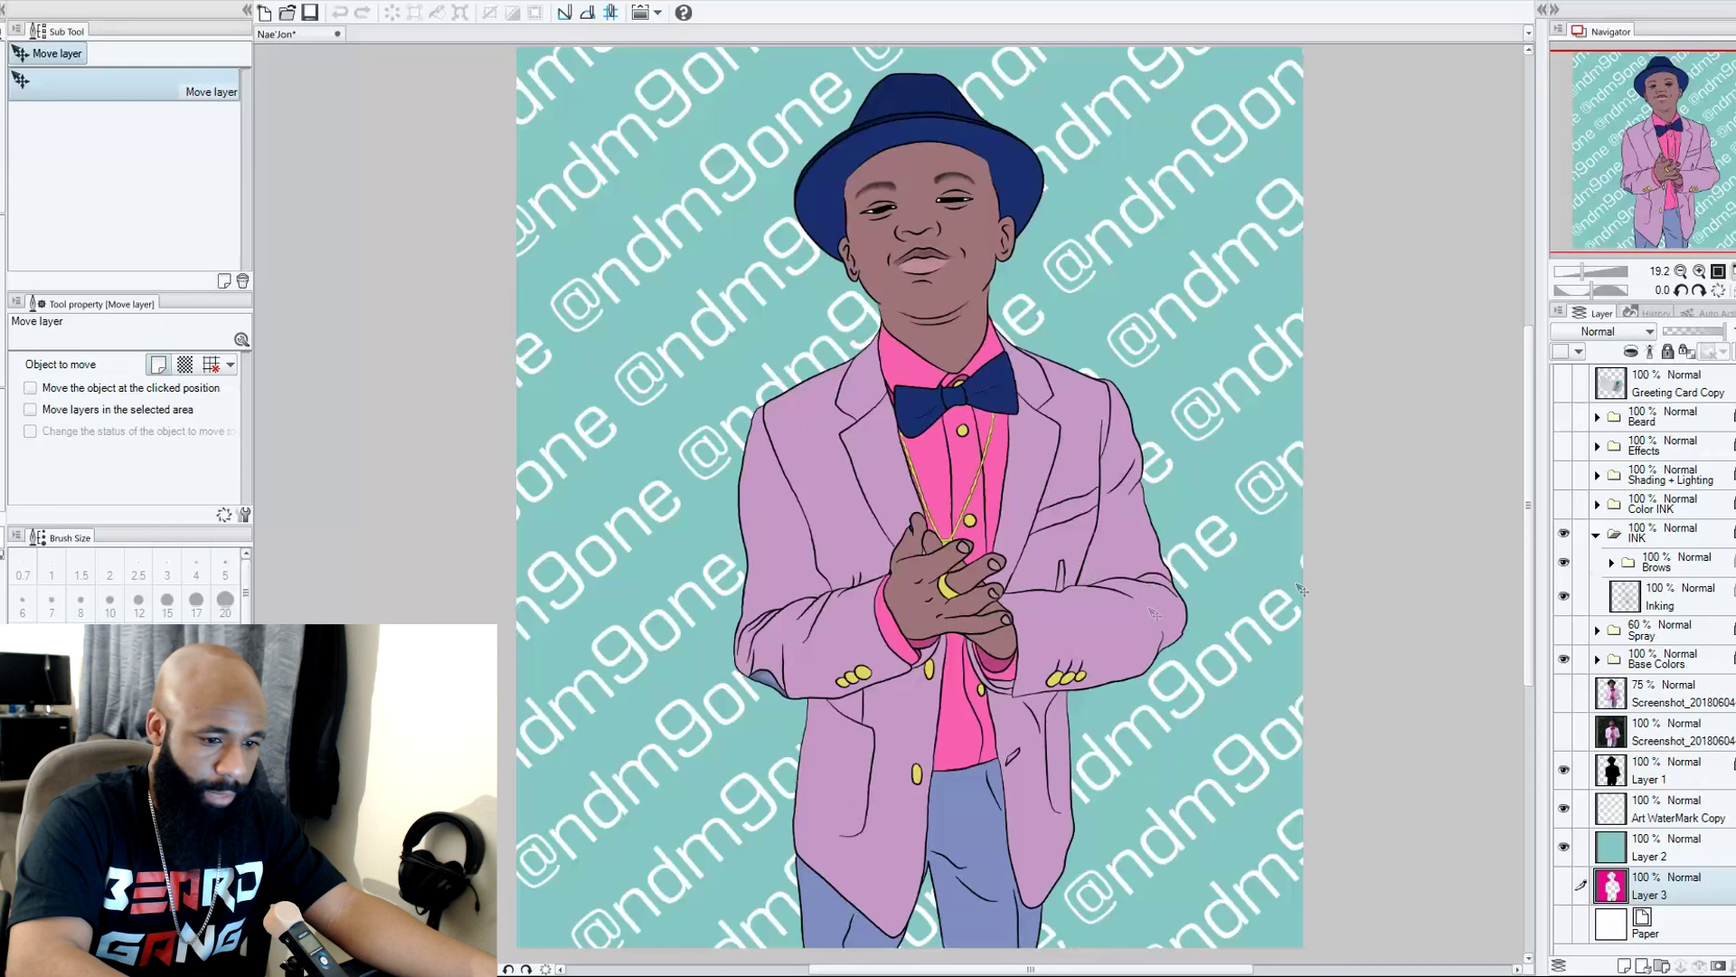
# Show the Color INK folder, check it with the Inking layer hidden, and collapse the INK folder.
pyautogui.click(1564, 507)
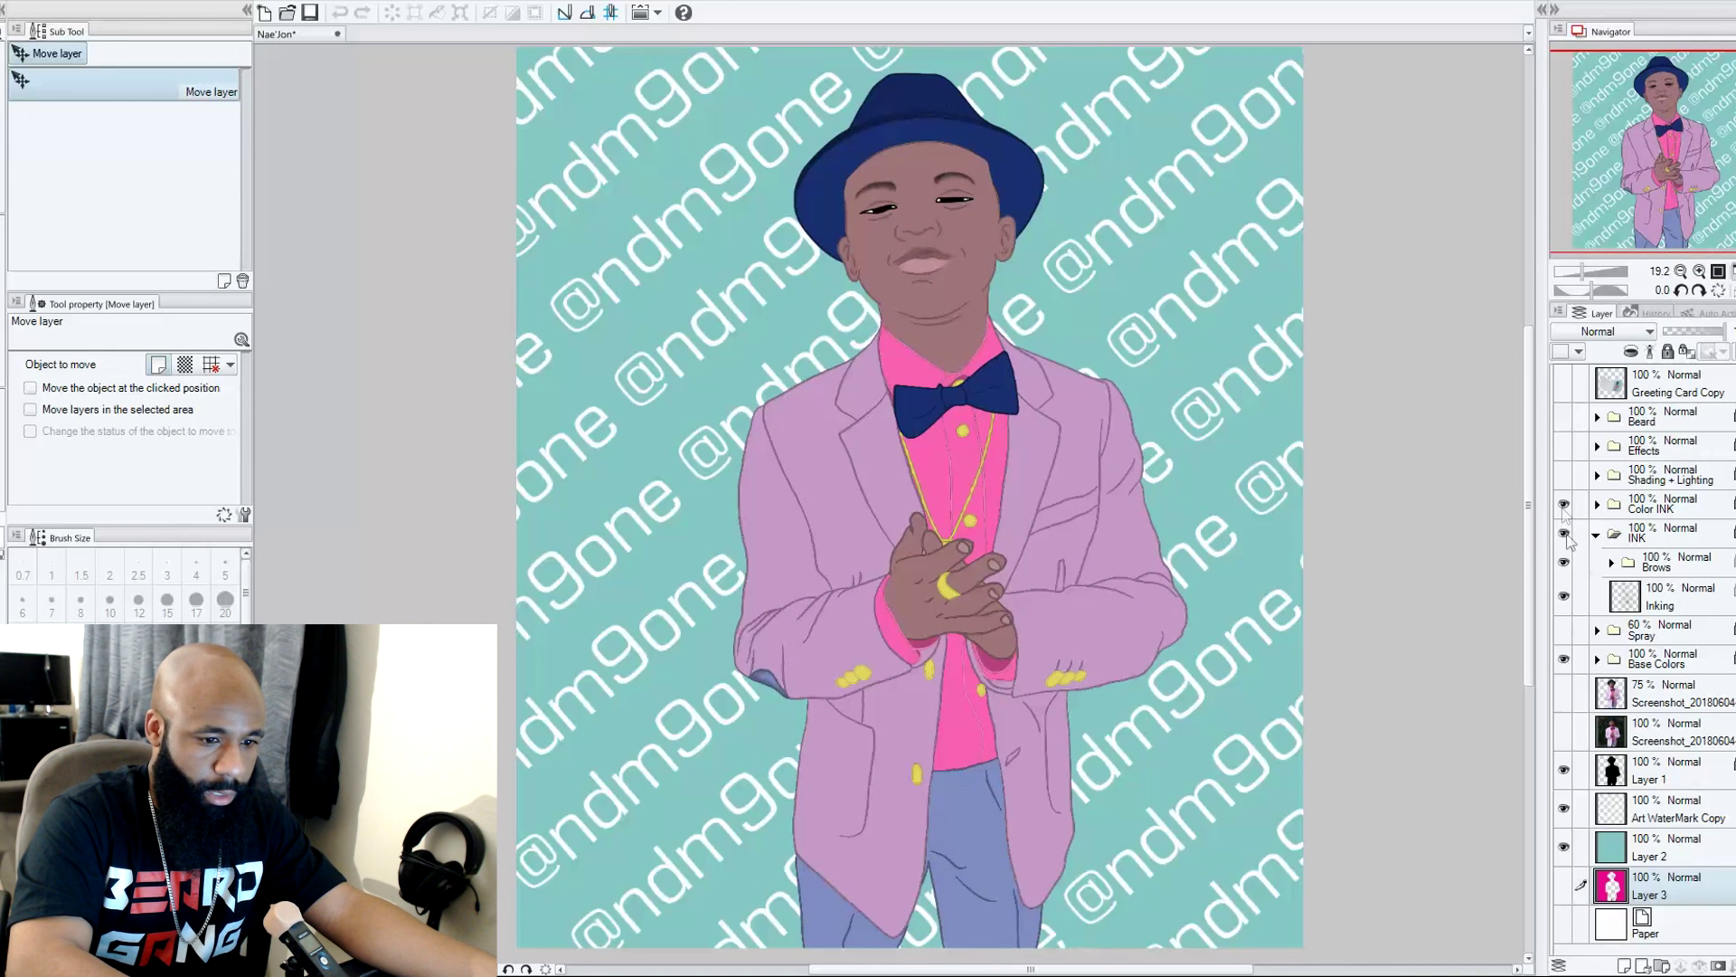
pyautogui.click(1564, 599)
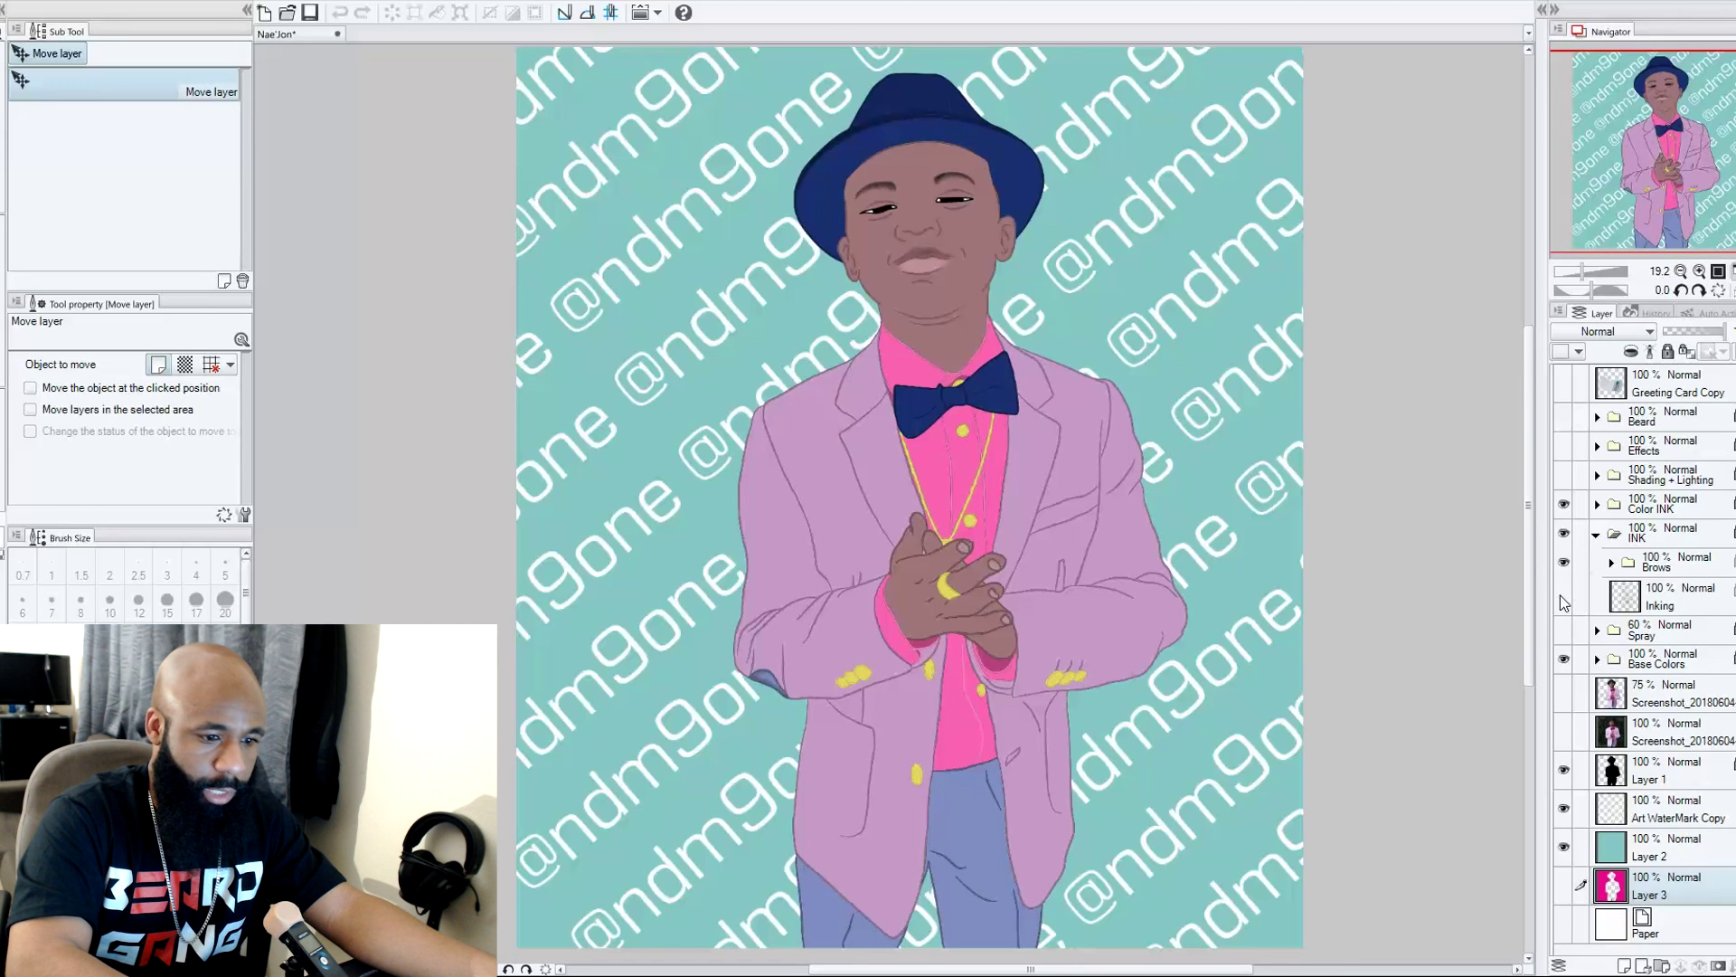
pyautogui.click(1596, 535)
# Toggle the INK folder off and on to check what the black lines add beneath the colored ink.
pyautogui.click(1558, 539)
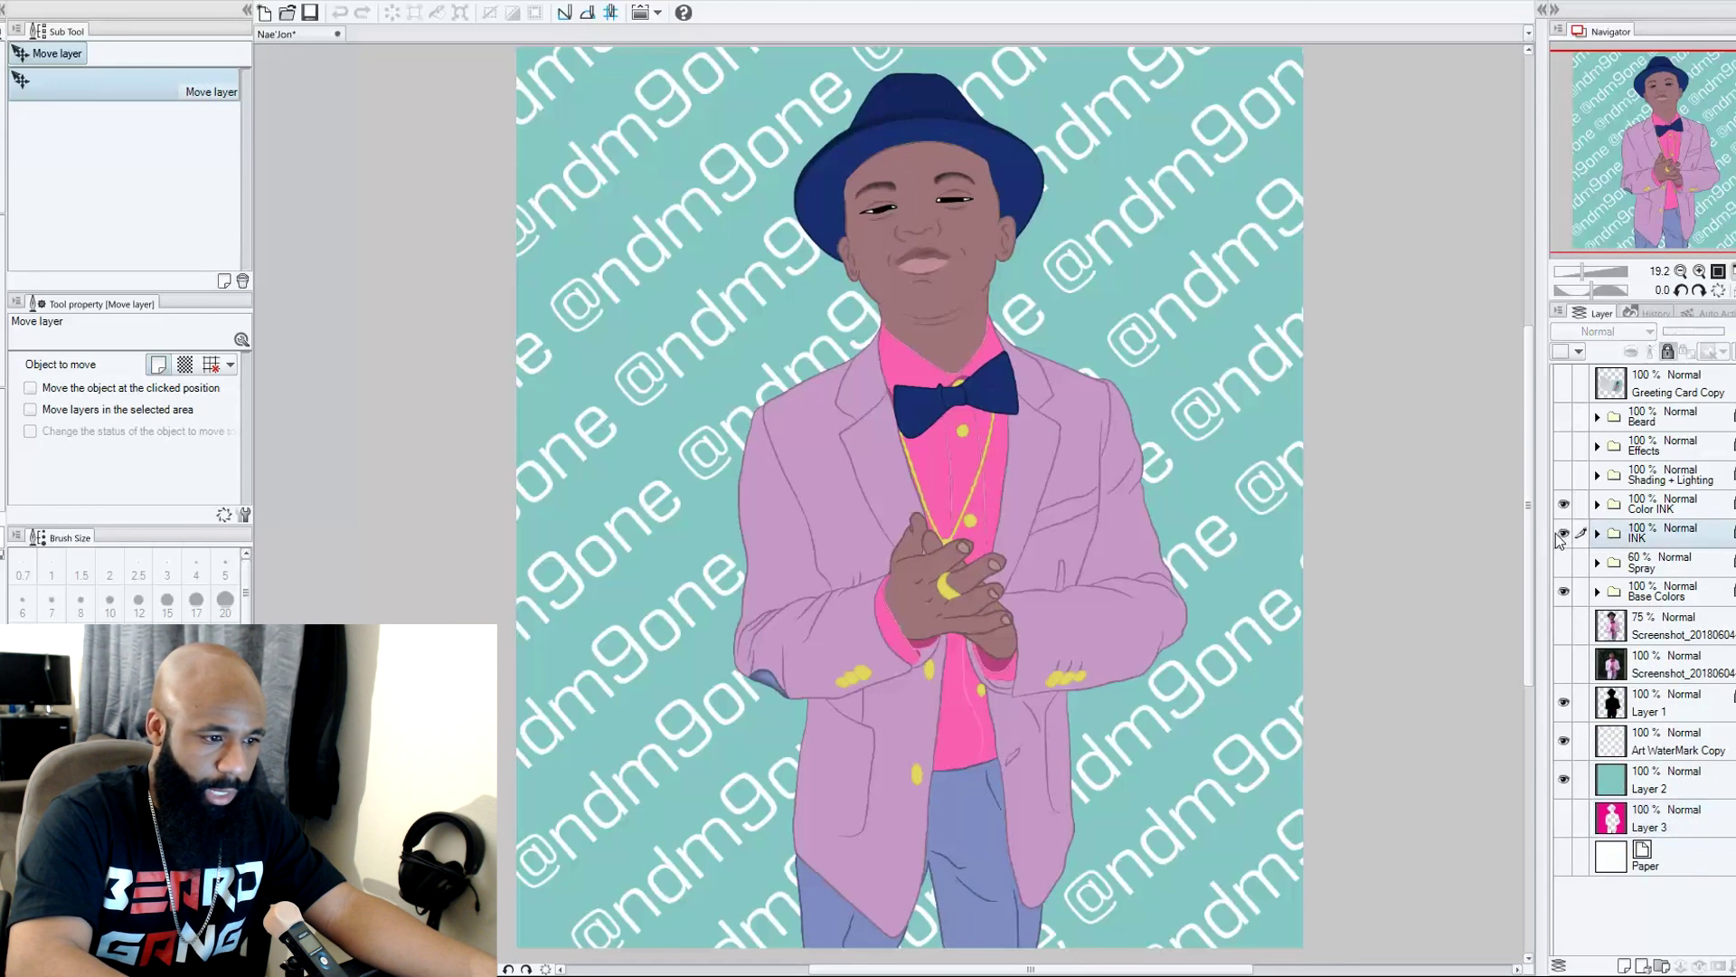
pyautogui.click(1562, 535)
pyautogui.click(1563, 535)
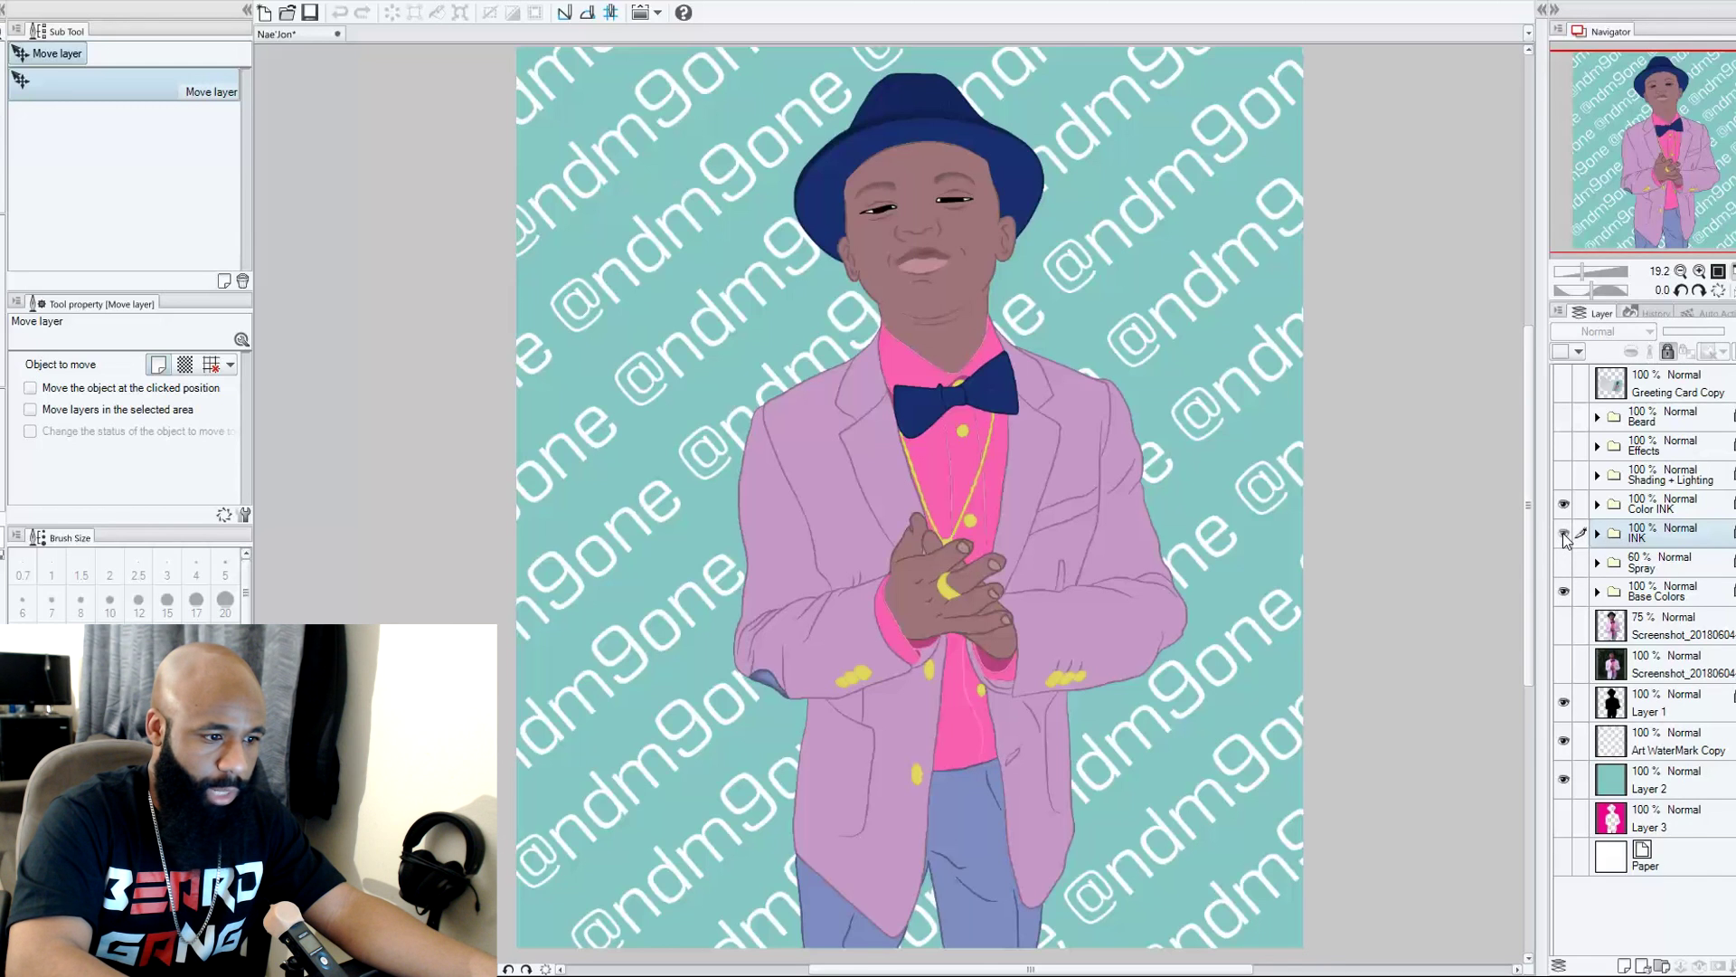
pyautogui.click(1563, 535)
pyautogui.click(1564, 536)
pyautogui.click(1564, 535)
pyautogui.click(1563, 535)
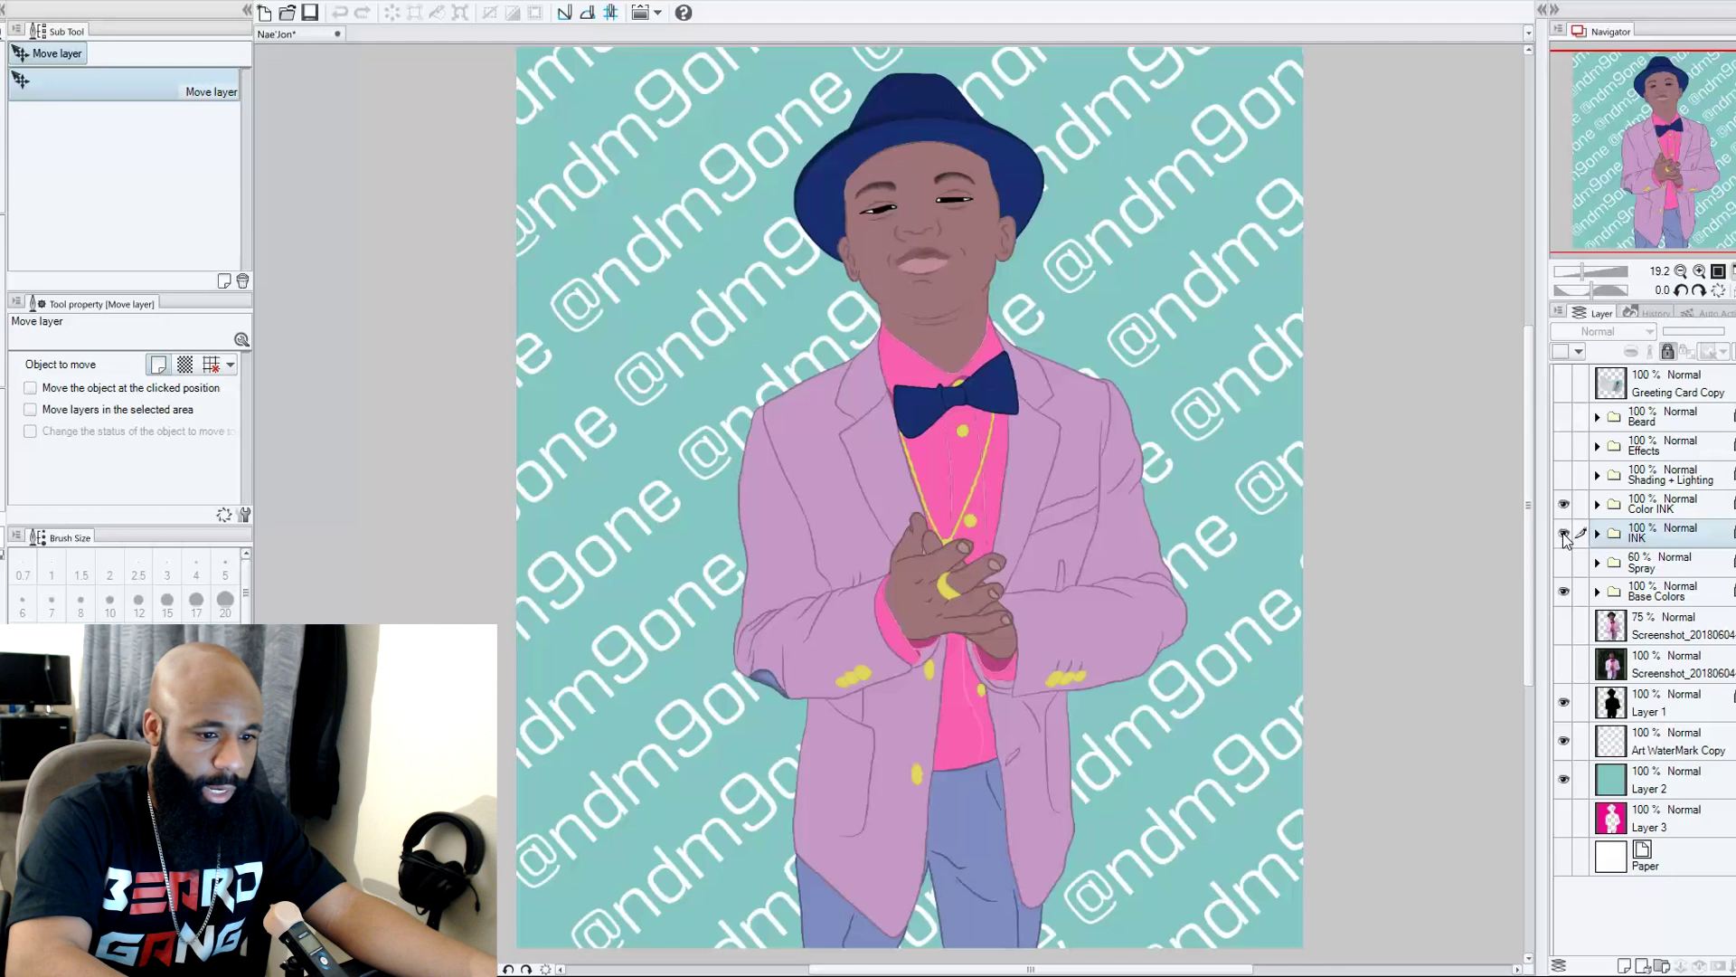
# Toggle the Color INK folder repeatedly to compare black outlines with colored outlines, leaving the colored ones on.
pyautogui.click(1563, 504)
pyautogui.click(1563, 504)
pyautogui.click(1564, 504)
pyautogui.click(1563, 503)
pyautogui.click(1563, 503)
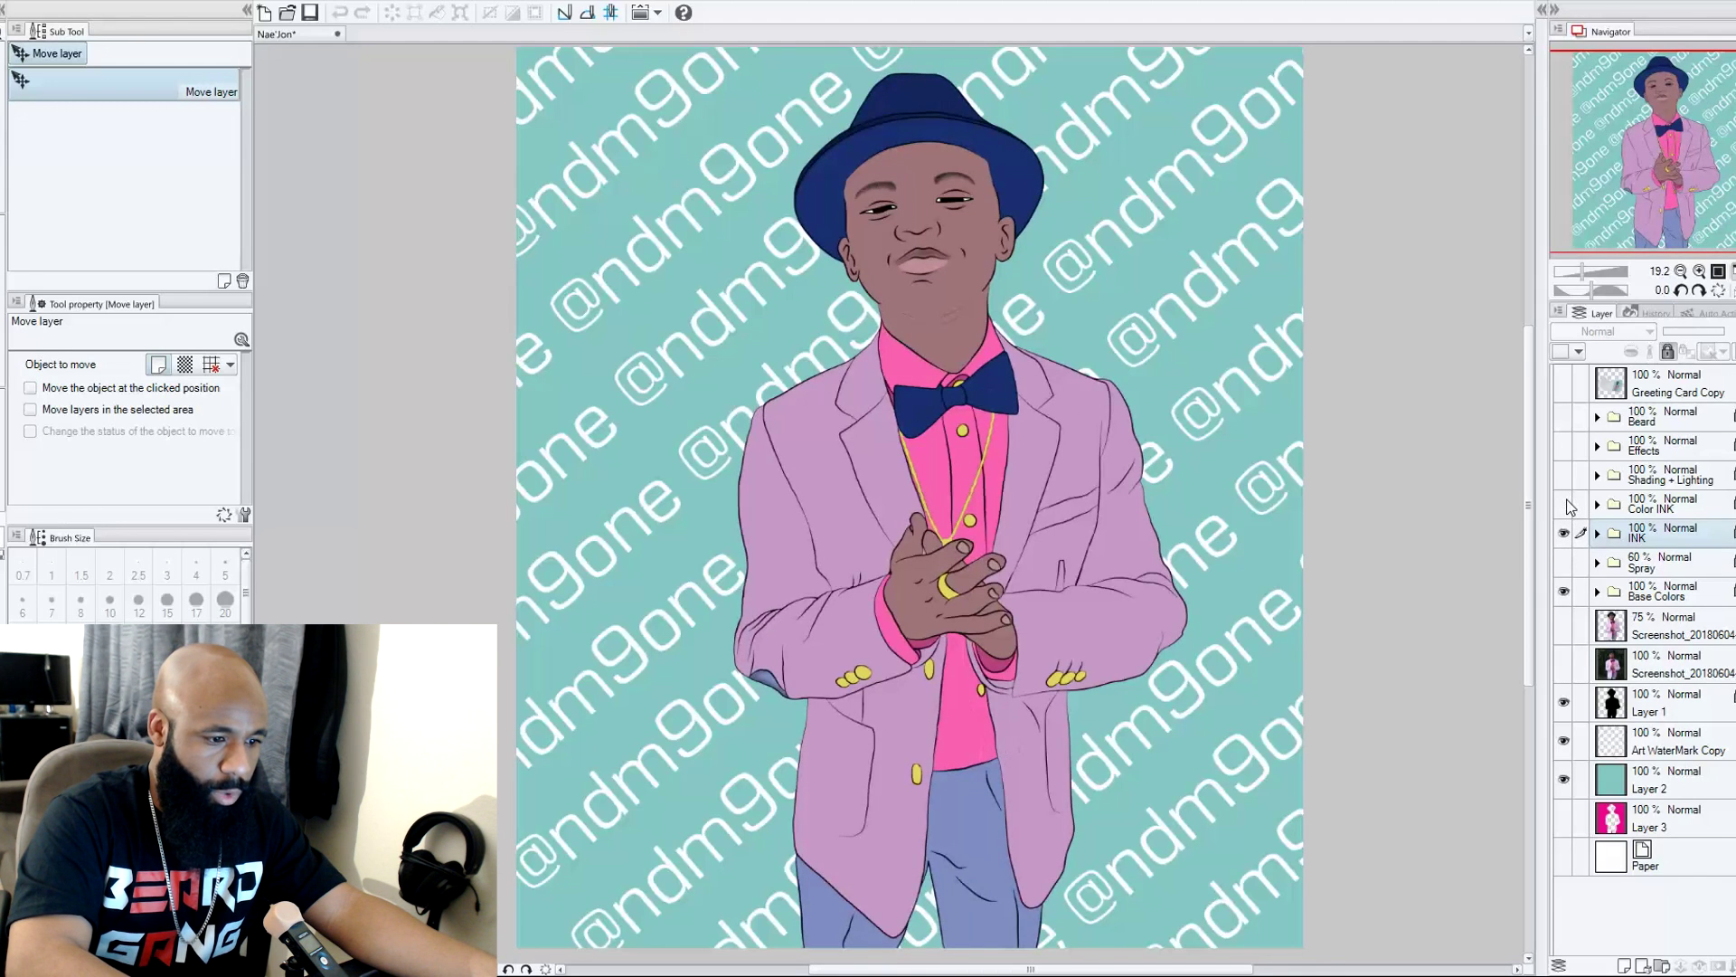
pyautogui.click(1563, 504)
pyautogui.click(1563, 504)
pyautogui.click(1564, 504)
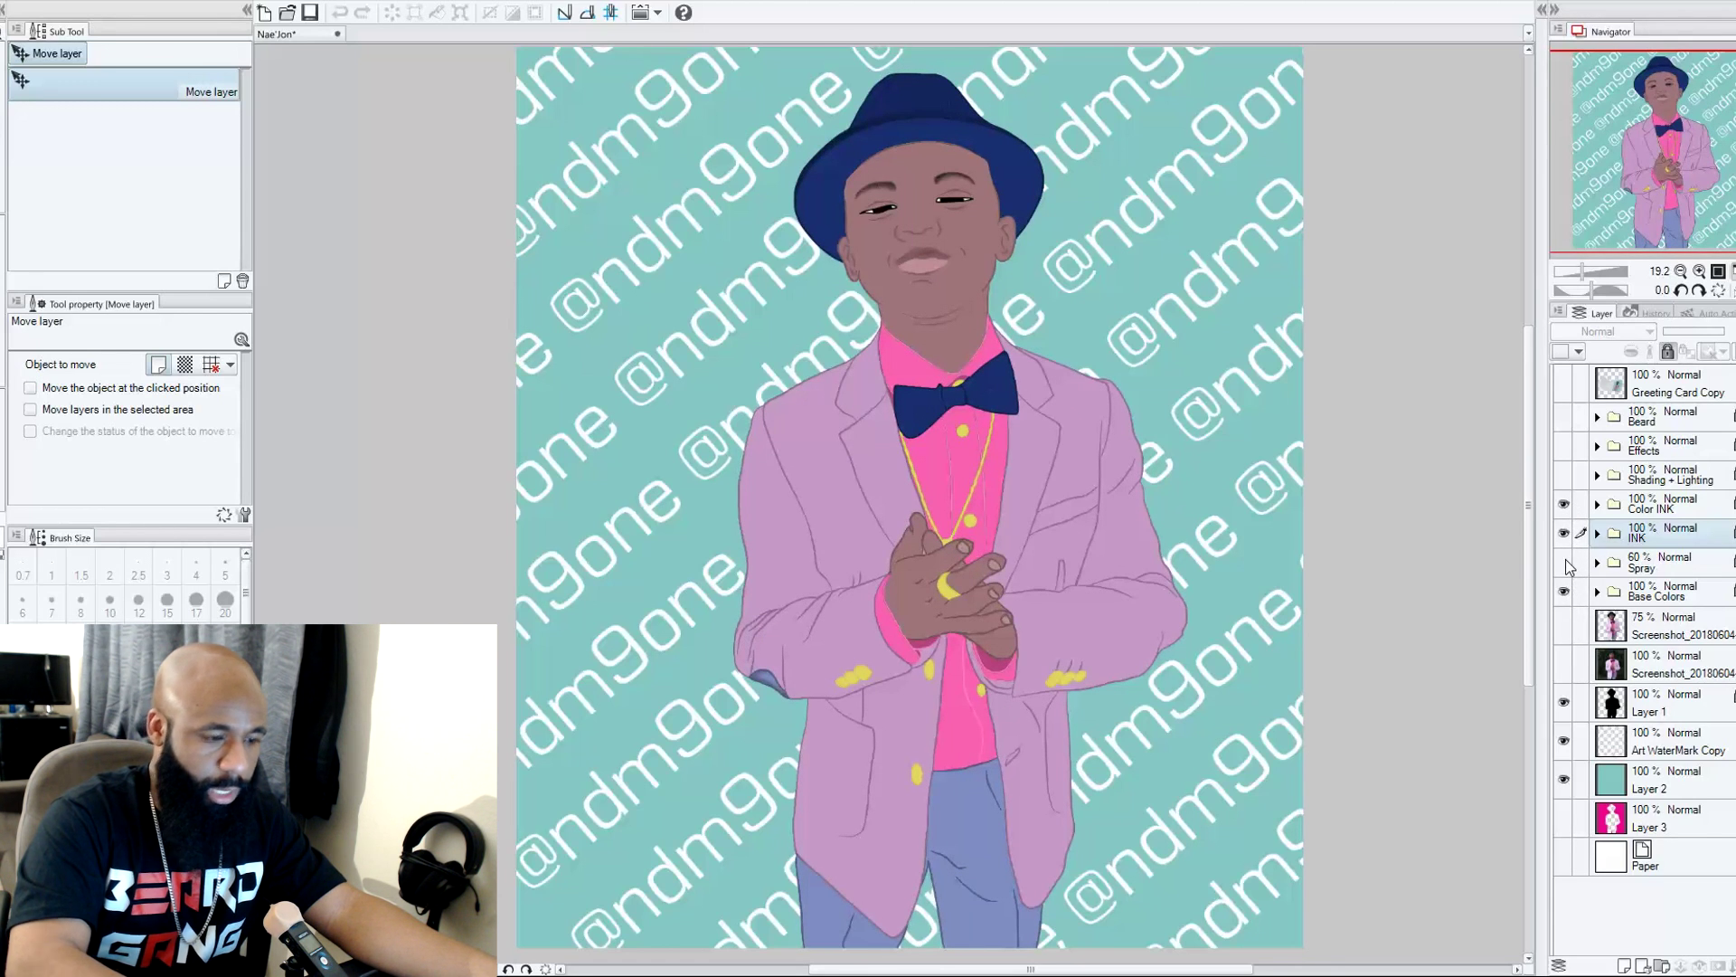
# Show the Spray folder and inspect its speckled texture on the jacket and pants up close.
pyautogui.scroll(5, 959, 542)
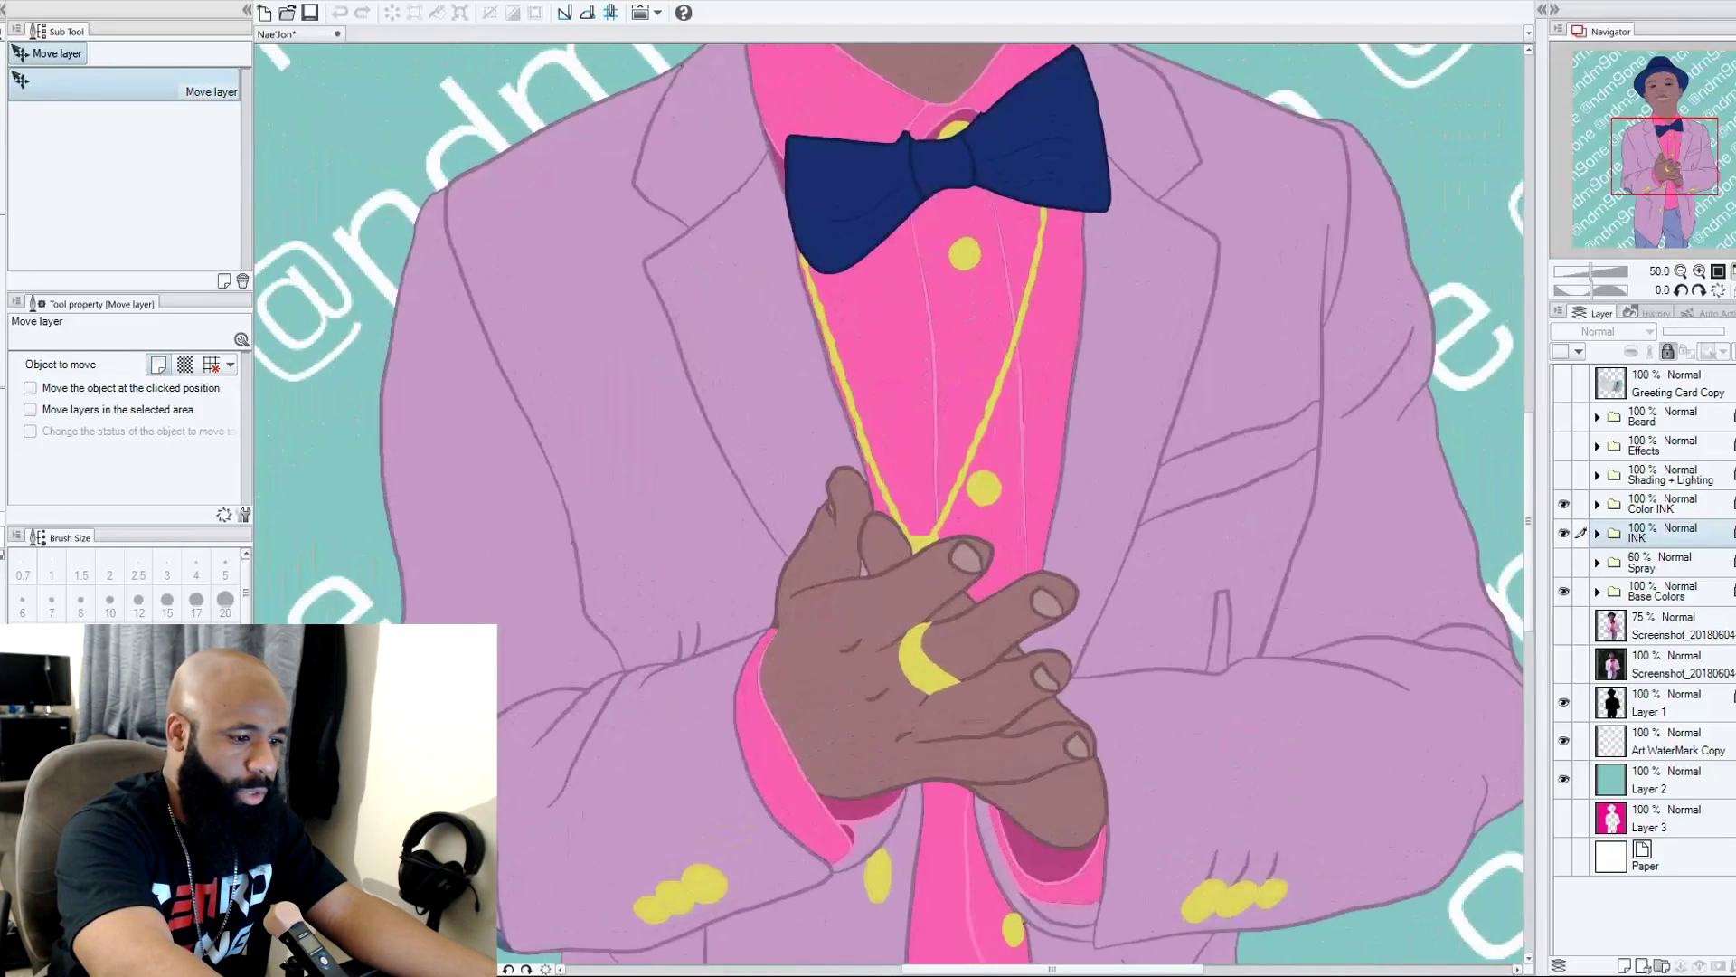
pyautogui.scroll(3, 894, 505)
pyautogui.scroll(-8, 894, 504)
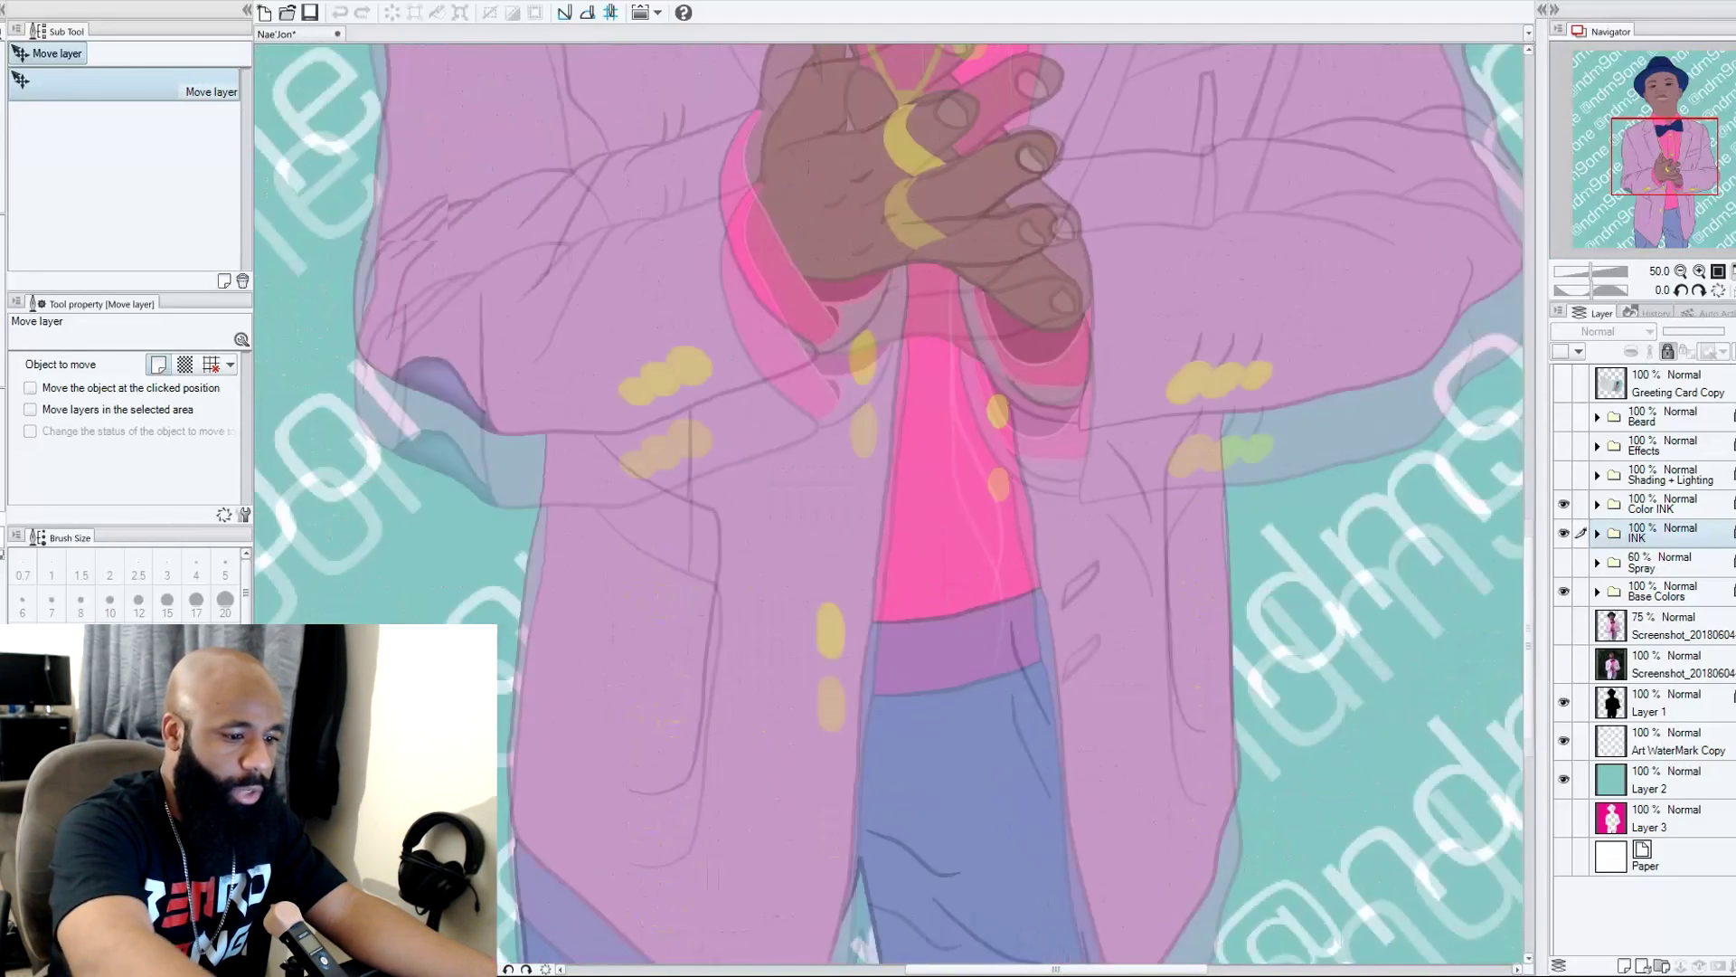
pyautogui.scroll(-3, 894, 504)
pyautogui.scroll(3, 894, 504)
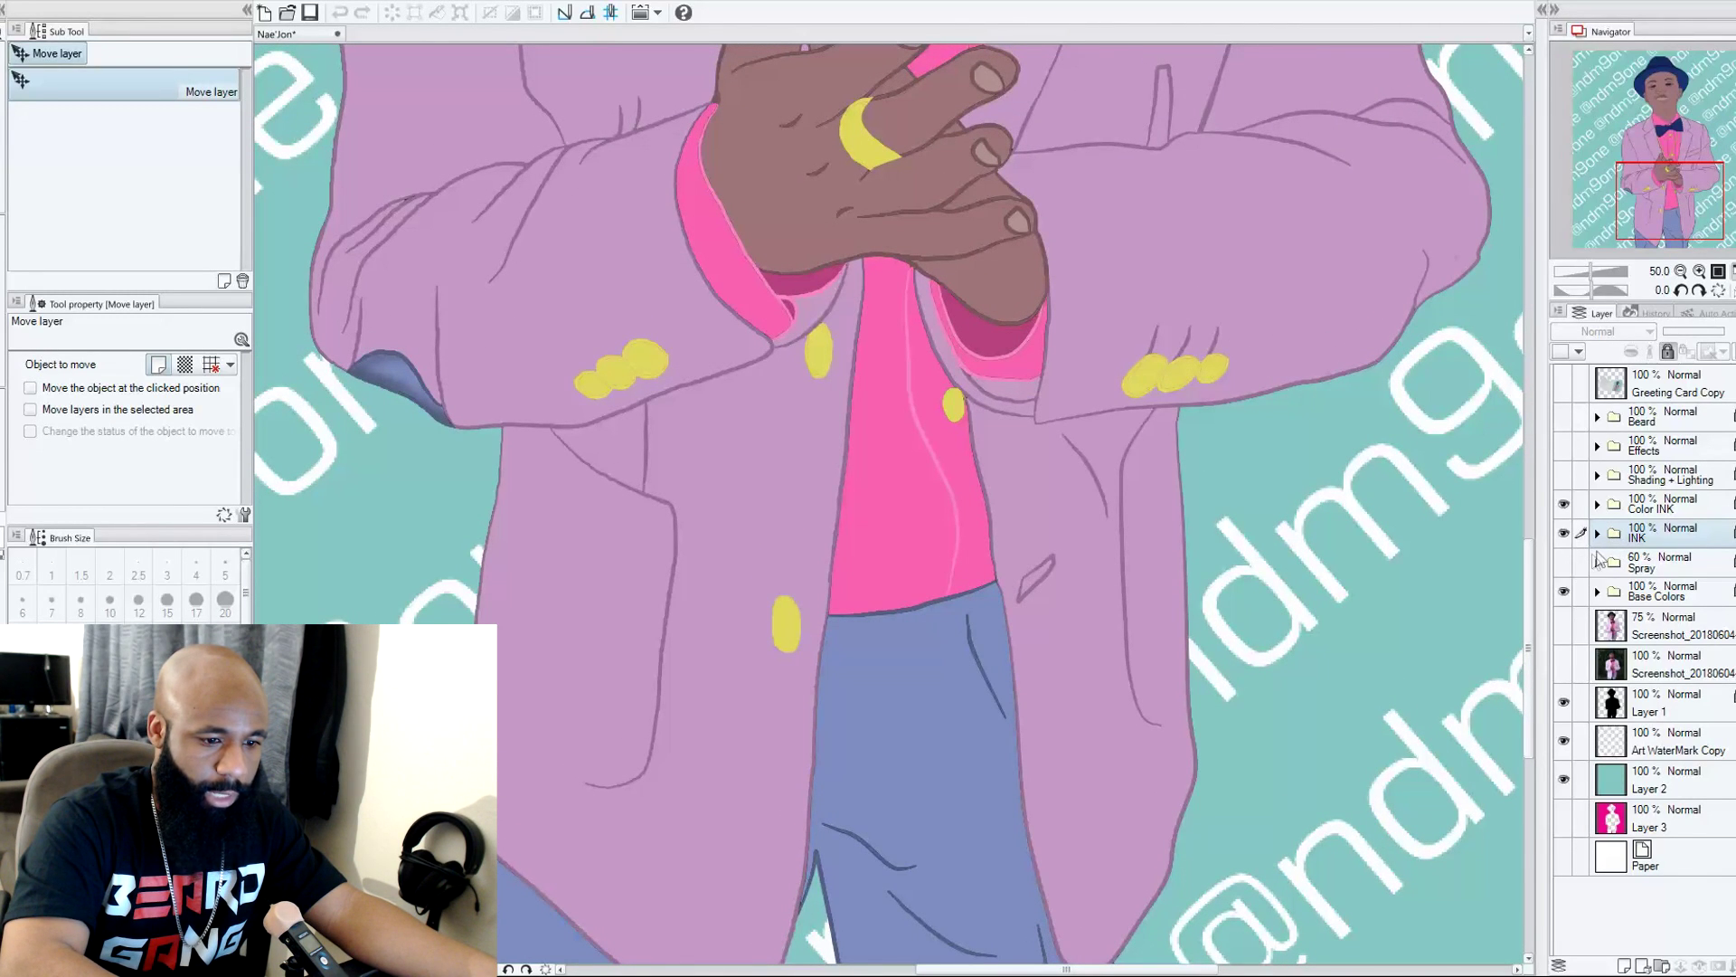
pyautogui.click(1564, 562)
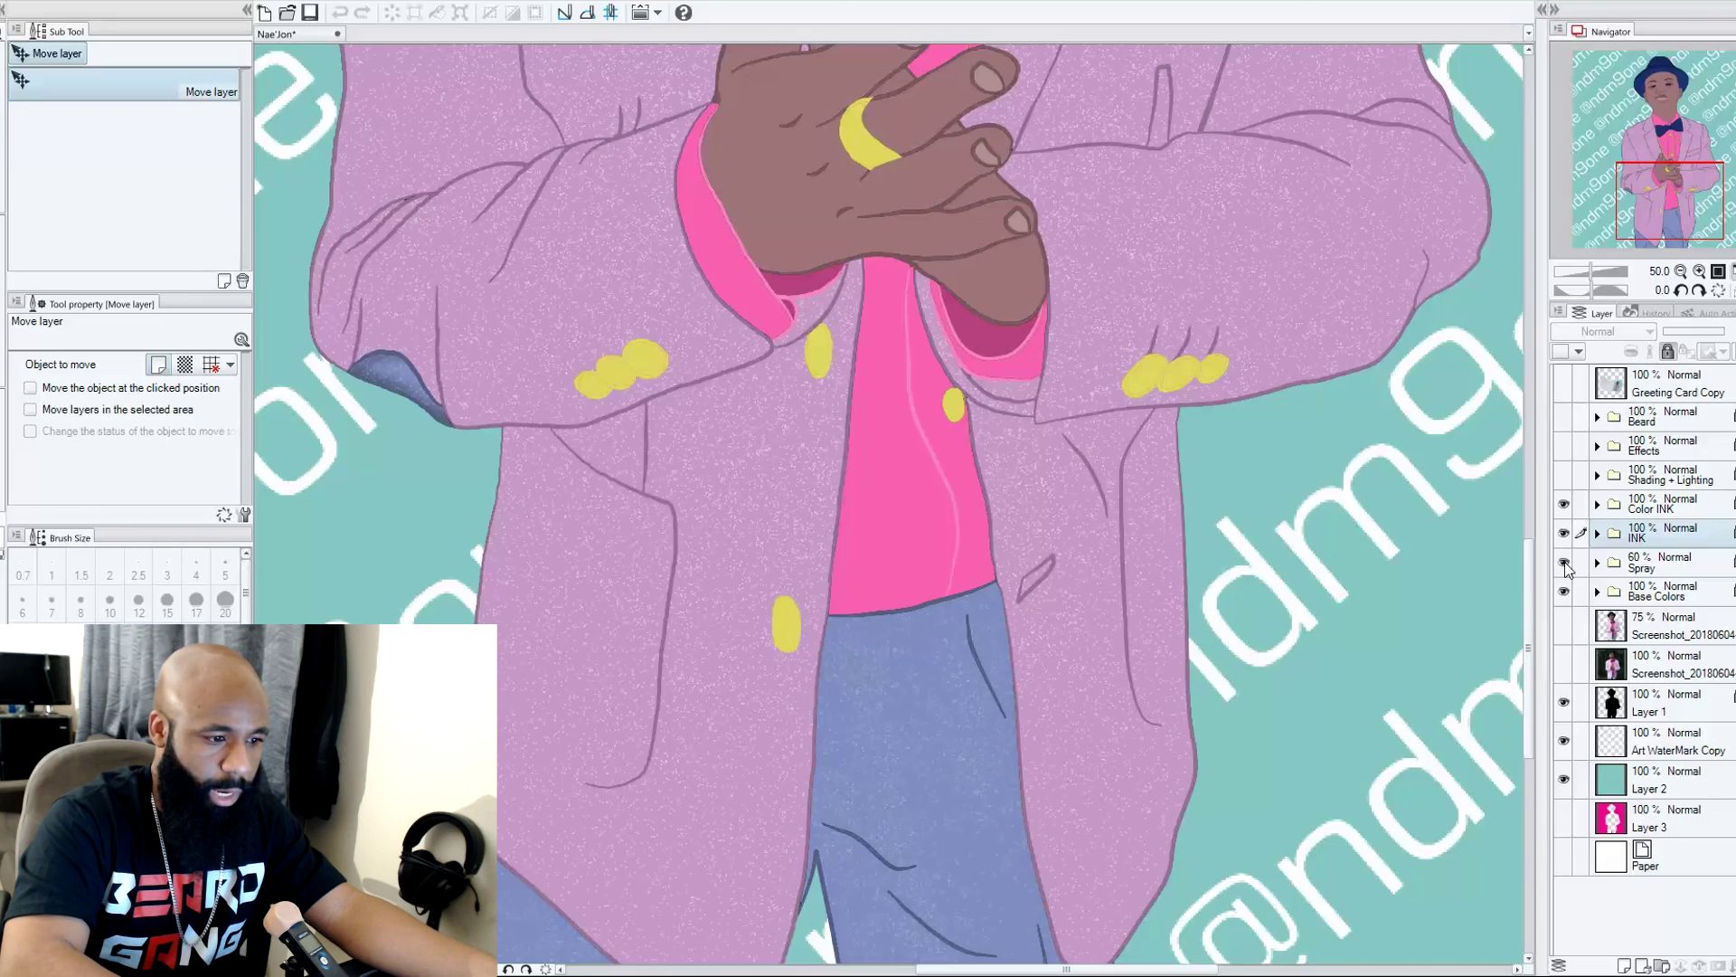
pyautogui.moveTo(786, 624)
pyautogui.mouseDown()
pyautogui.moveTo(751, 457)
pyautogui.moveTo(716, 402)
pyautogui.moveTo(825, 566)
pyautogui.moveTo(834, 744)
pyautogui.moveTo(832, 724)
pyautogui.mouseUp()
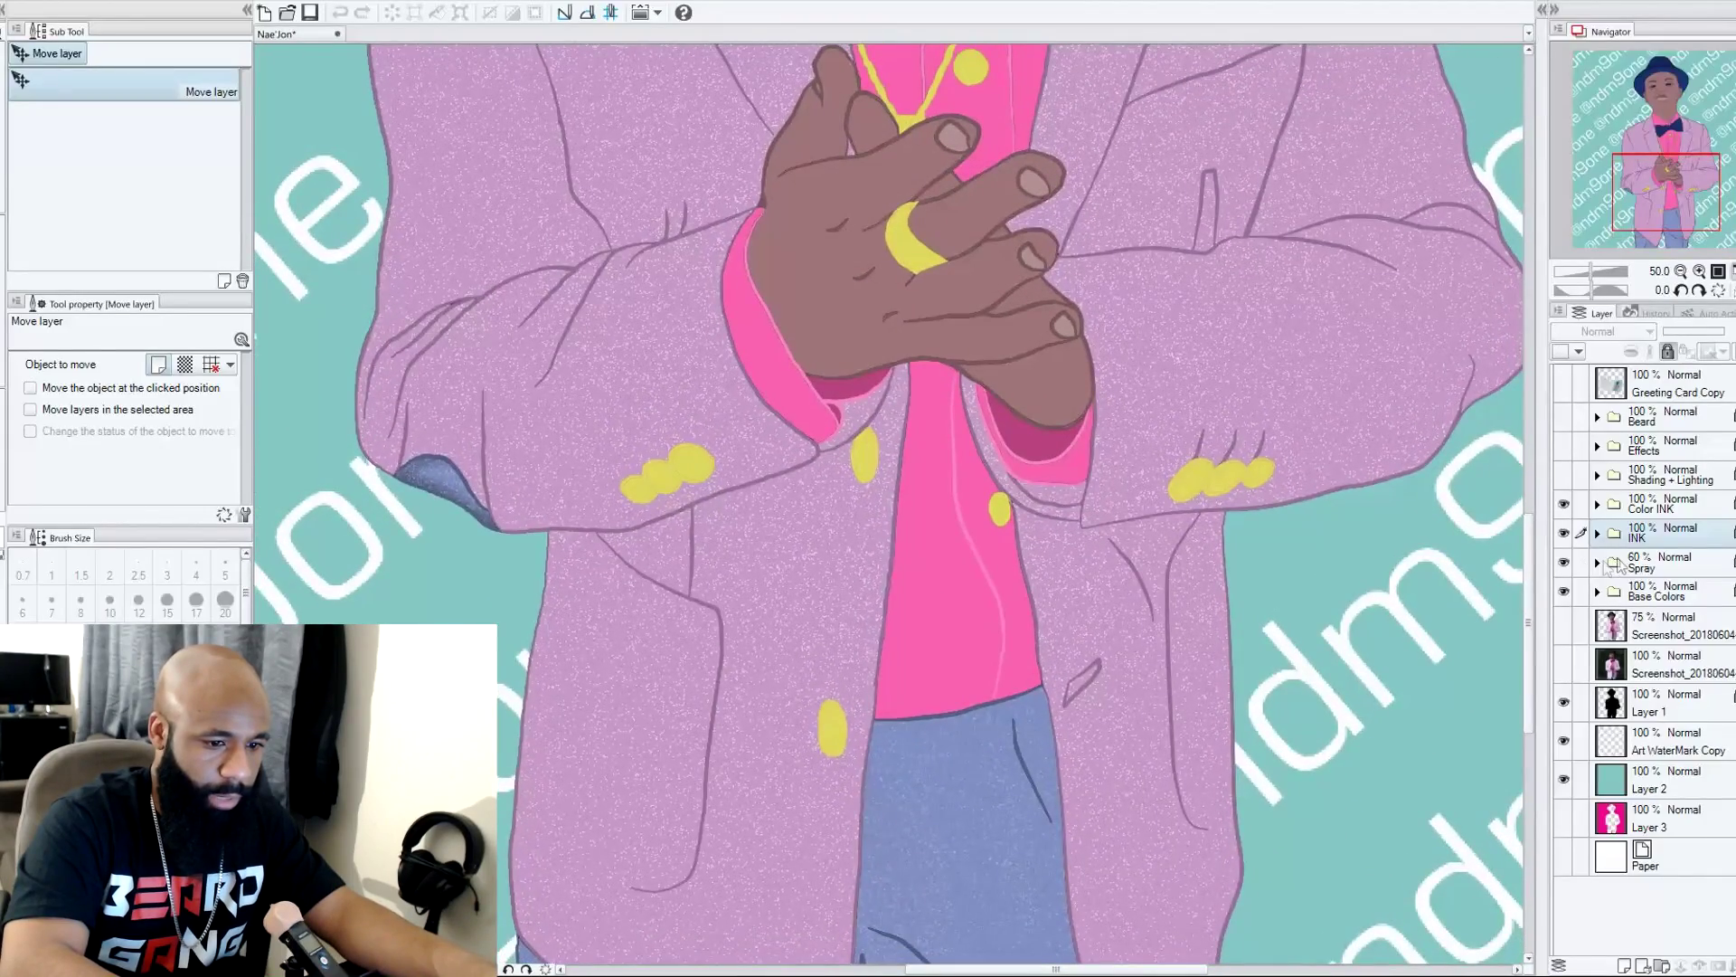
pyautogui.click(1564, 563)
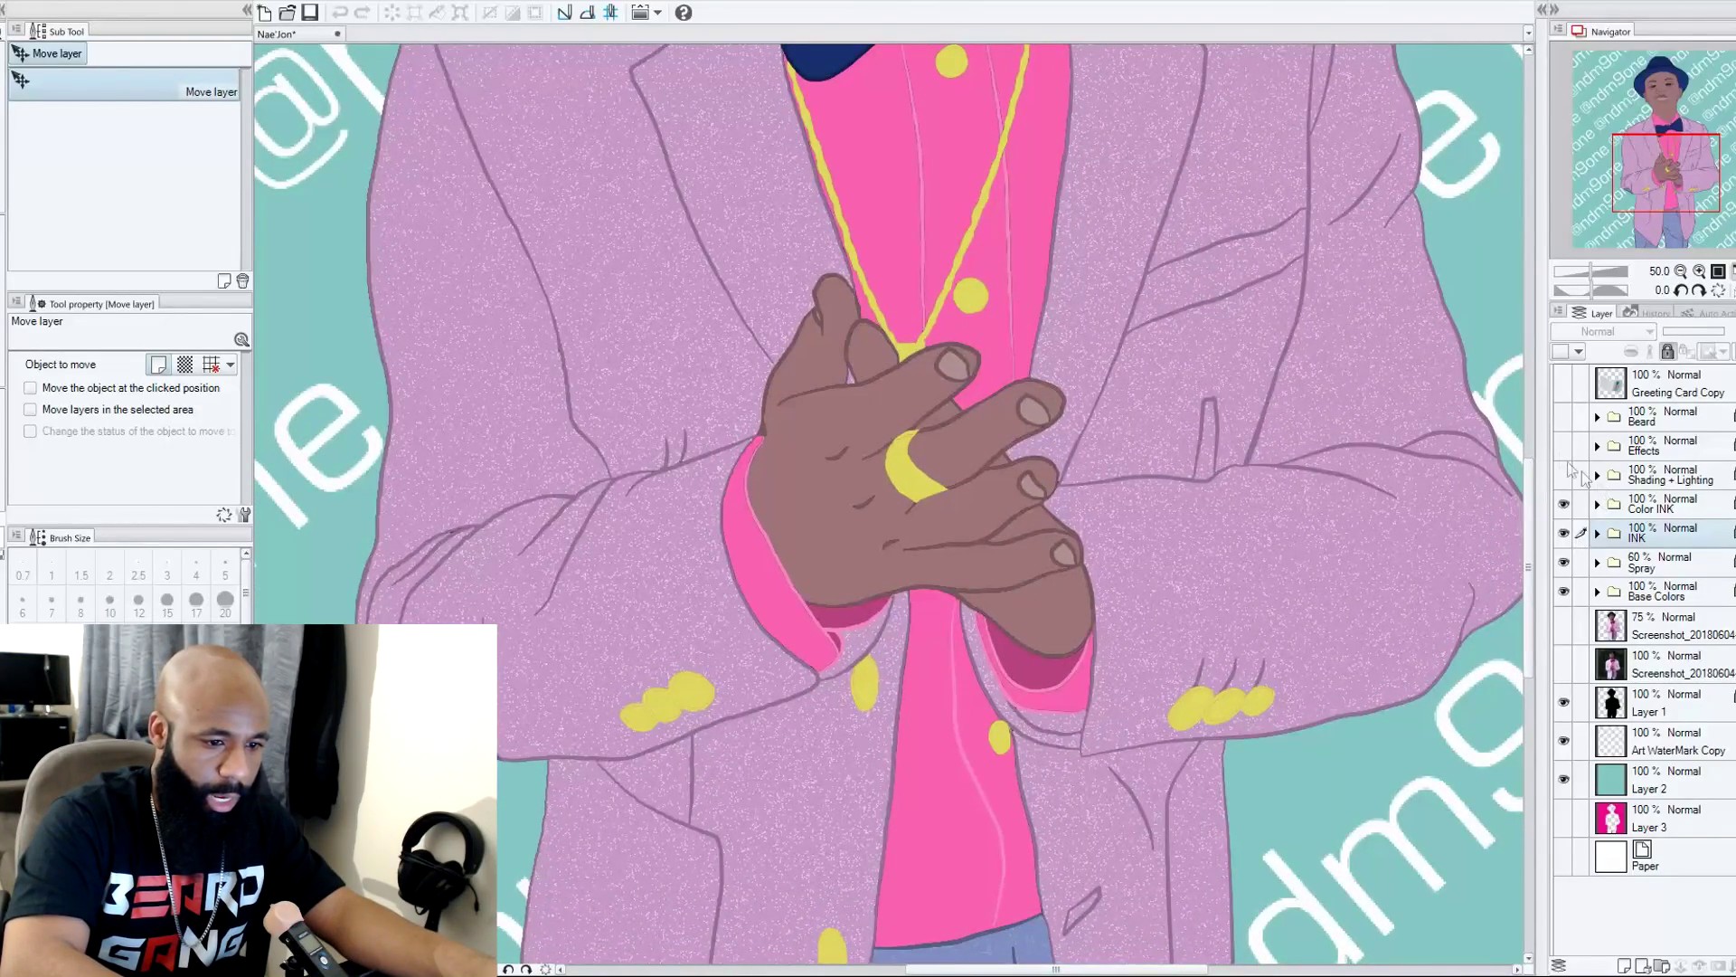
# Show the Effects folder and compare the sparkles on the necklace and ring with it off and on.
pyautogui.click(1563, 446)
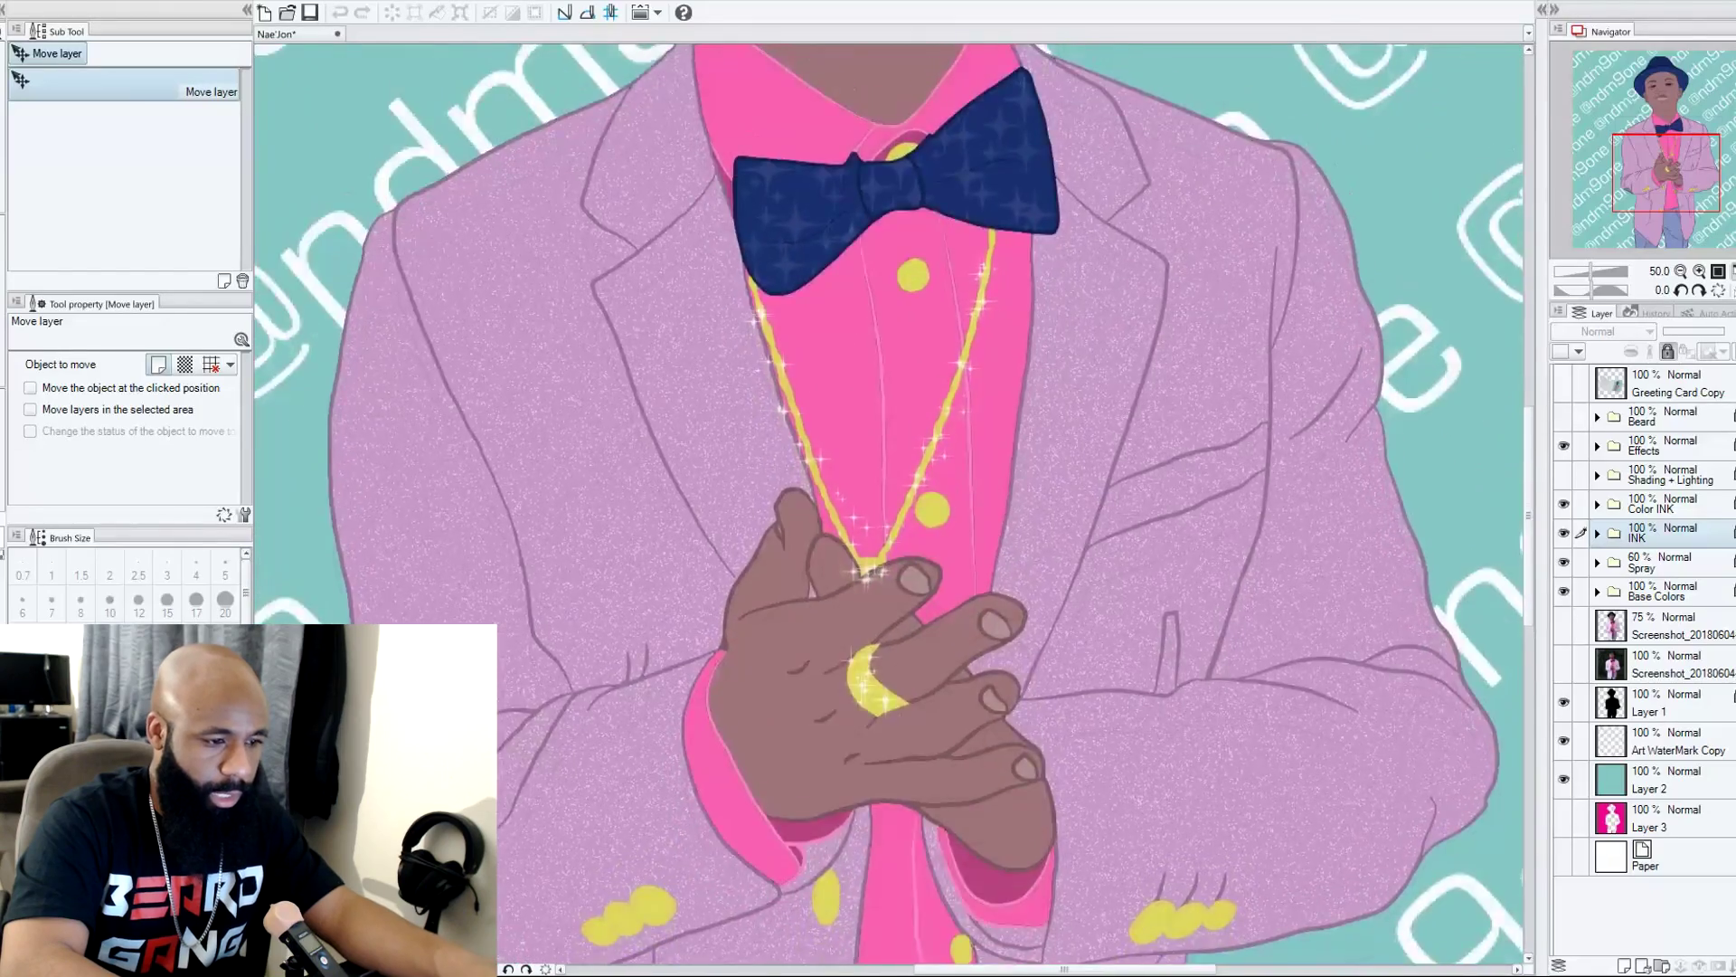
pyautogui.scroll(3, 893, 507)
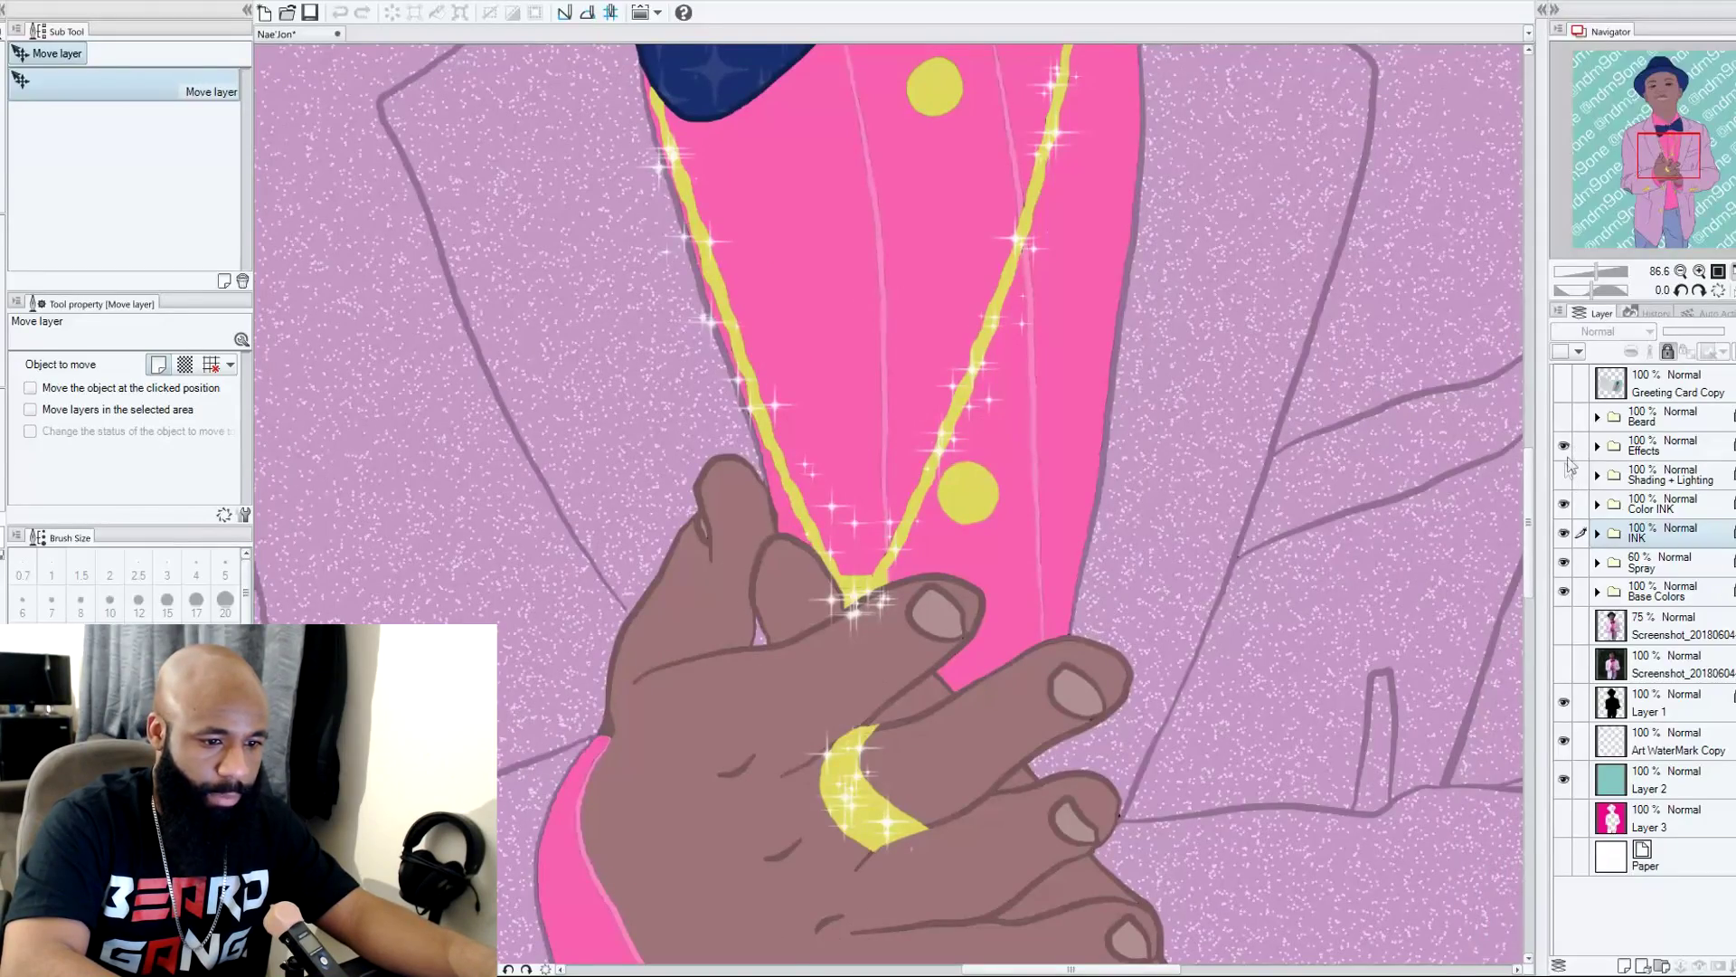
pyautogui.click(1564, 445)
pyautogui.click(1564, 445)
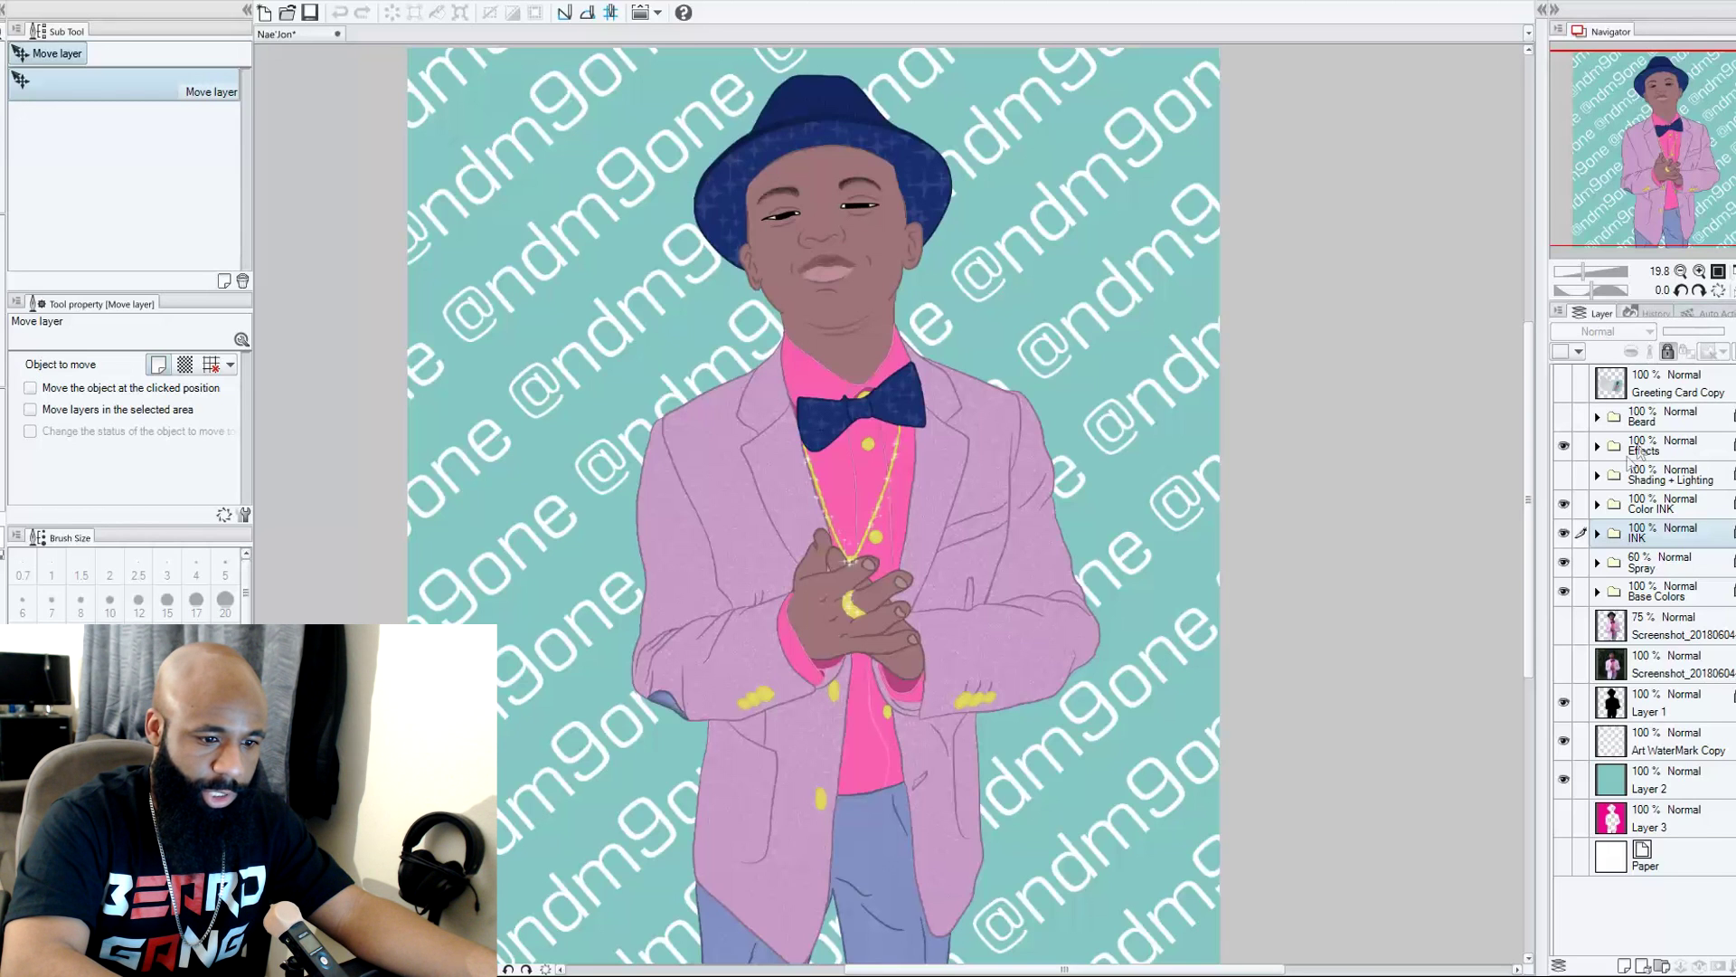
# Expand the Shading + Lighting folder, make it visible, and hide its Lighting layer.
pyautogui.click(1597, 475)
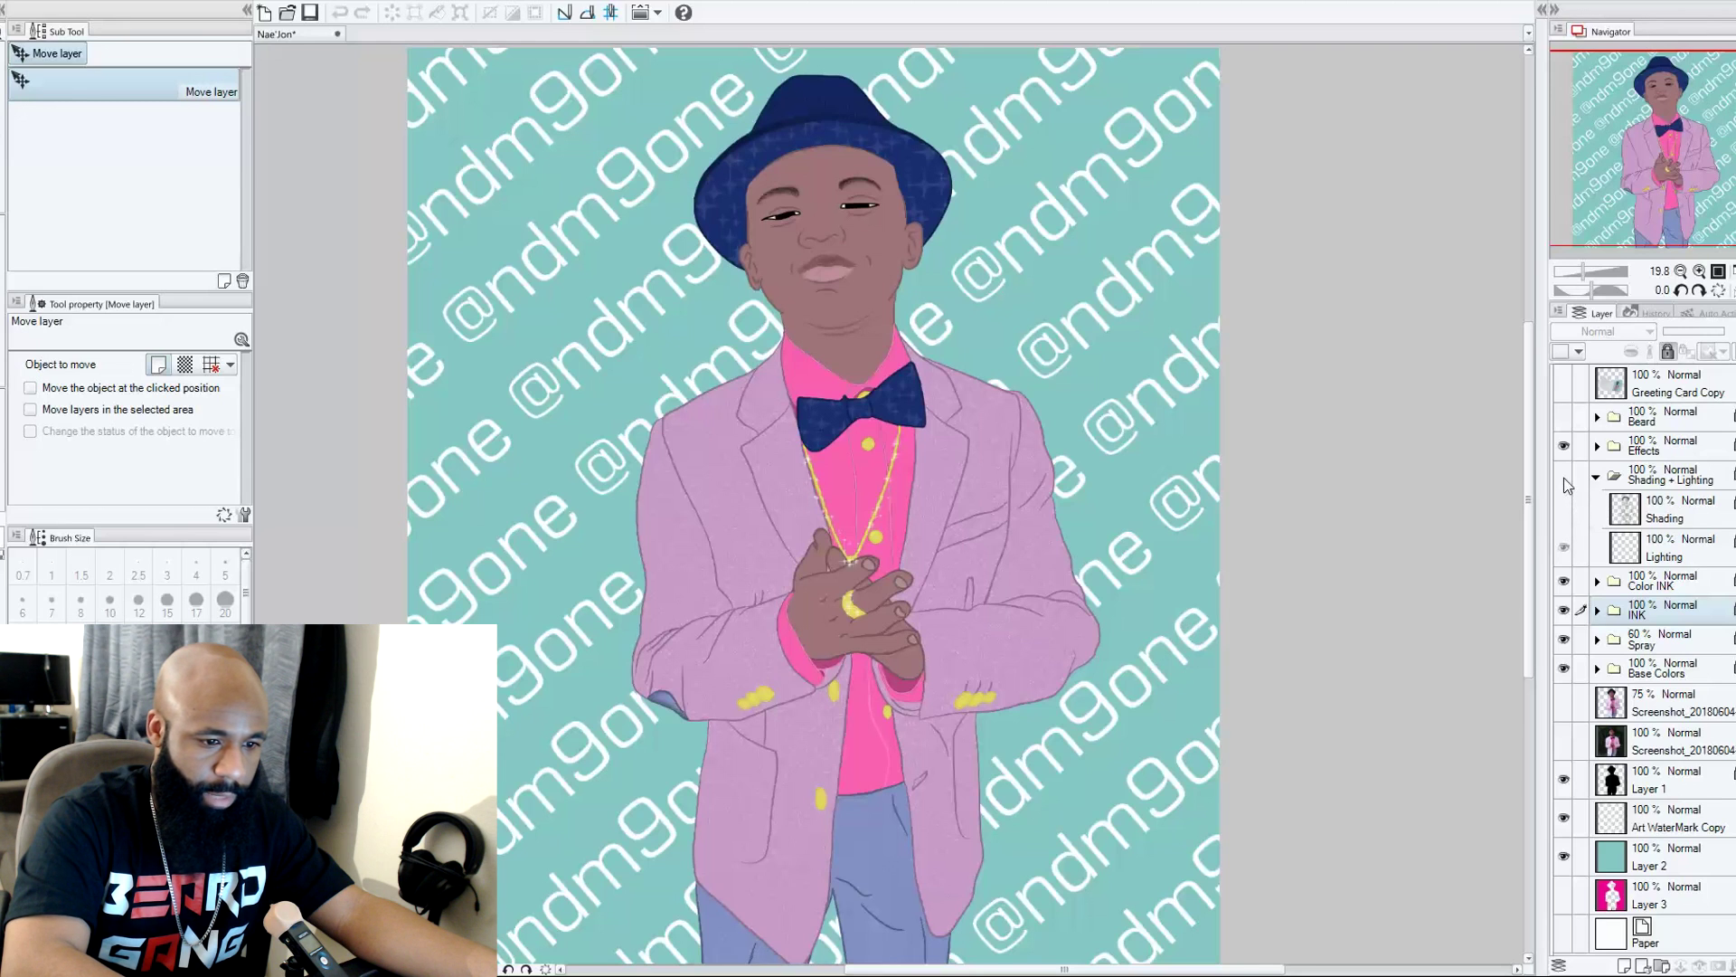
pyautogui.click(1565, 476)
pyautogui.click(1564, 548)
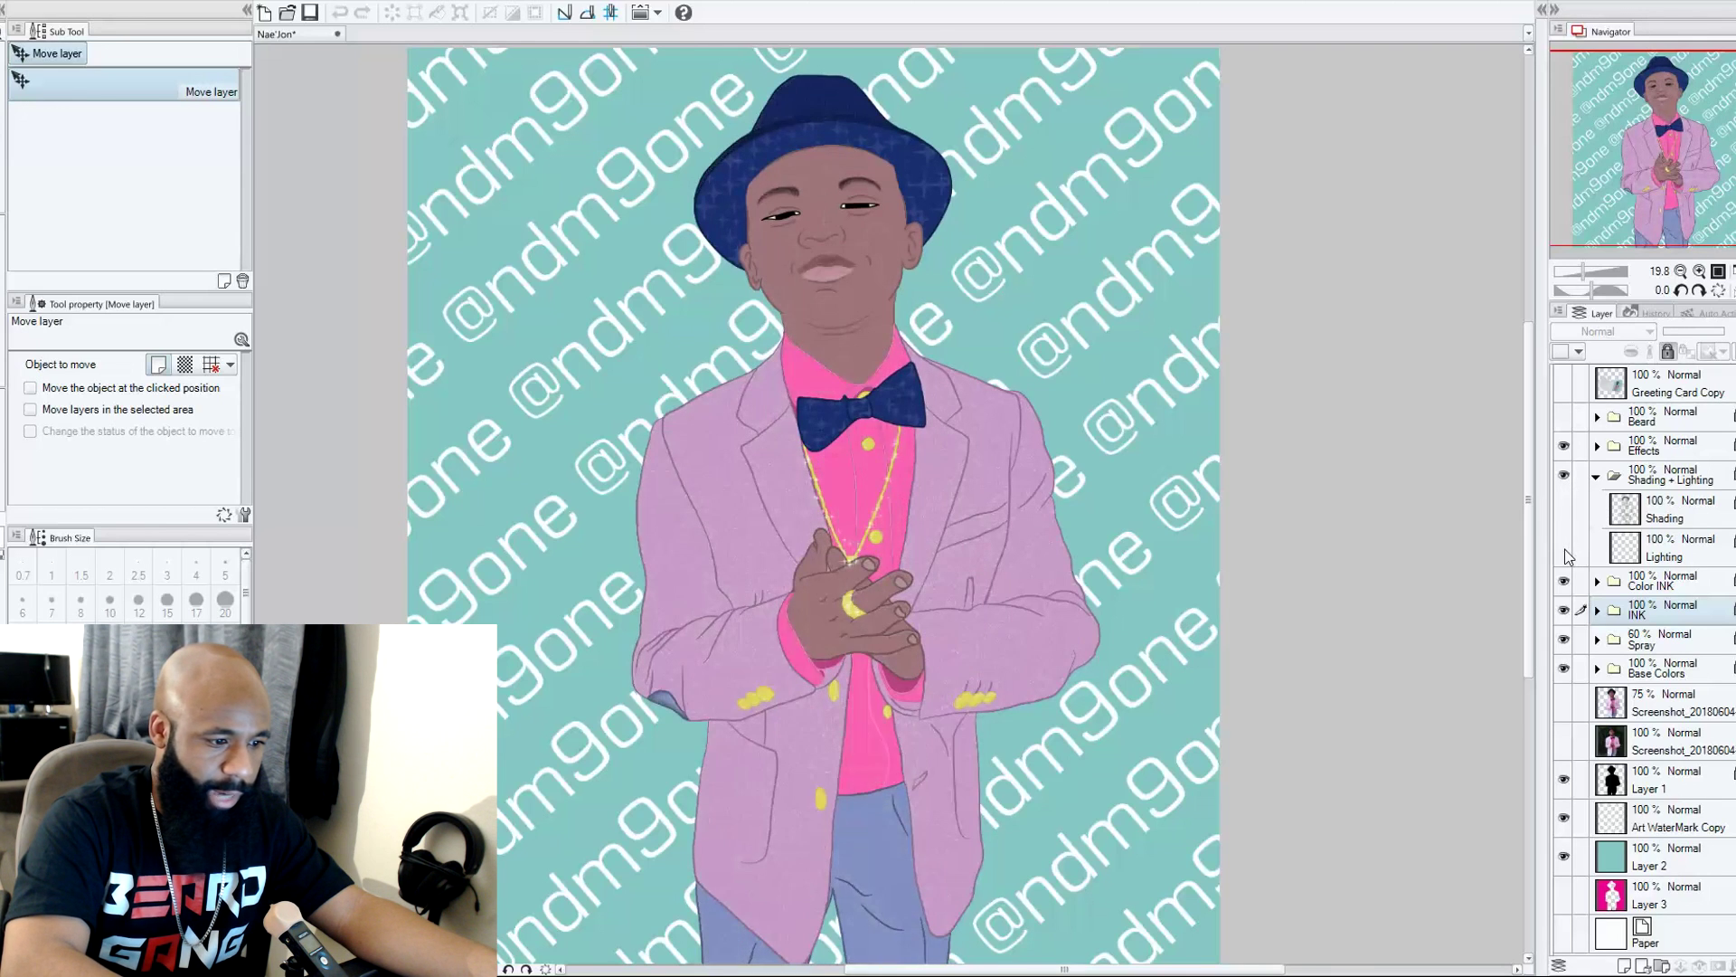
# Toggle the Lighting layer repeatedly to compare the portrait with and without highlights, leave it on, and briefly view it without Base Colors.
pyautogui.click(1565, 548)
pyautogui.click(1565, 548)
pyautogui.click(1565, 548)
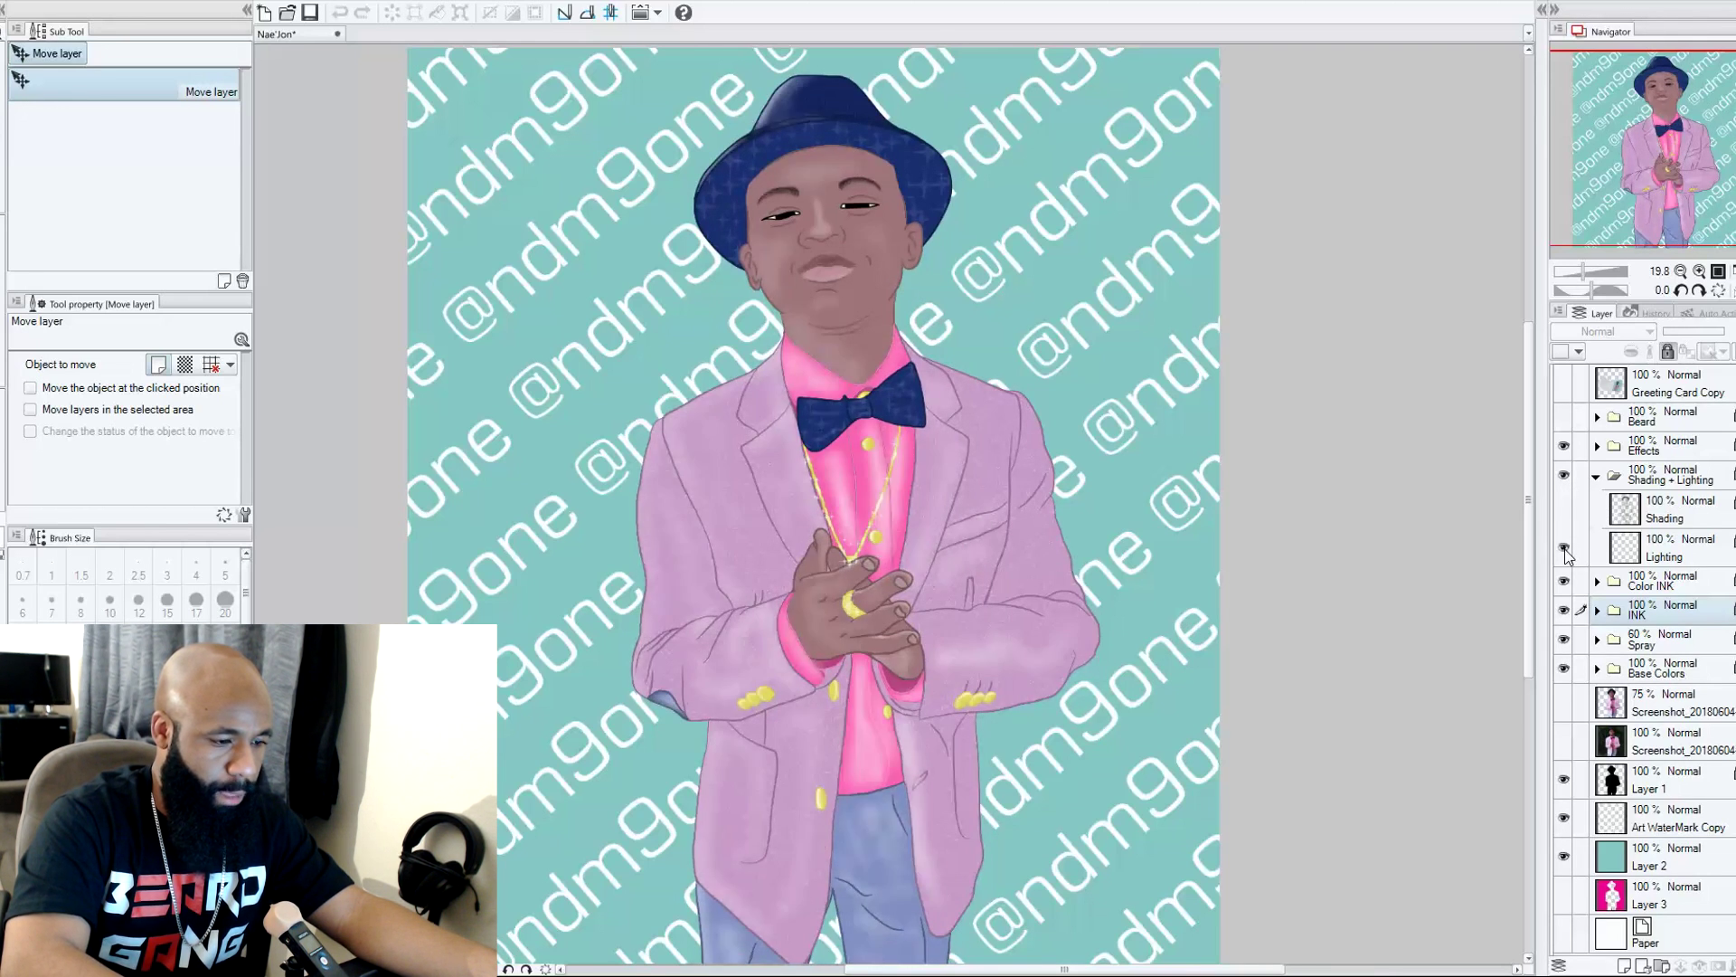
pyautogui.click(1565, 548)
pyautogui.click(1565, 548)
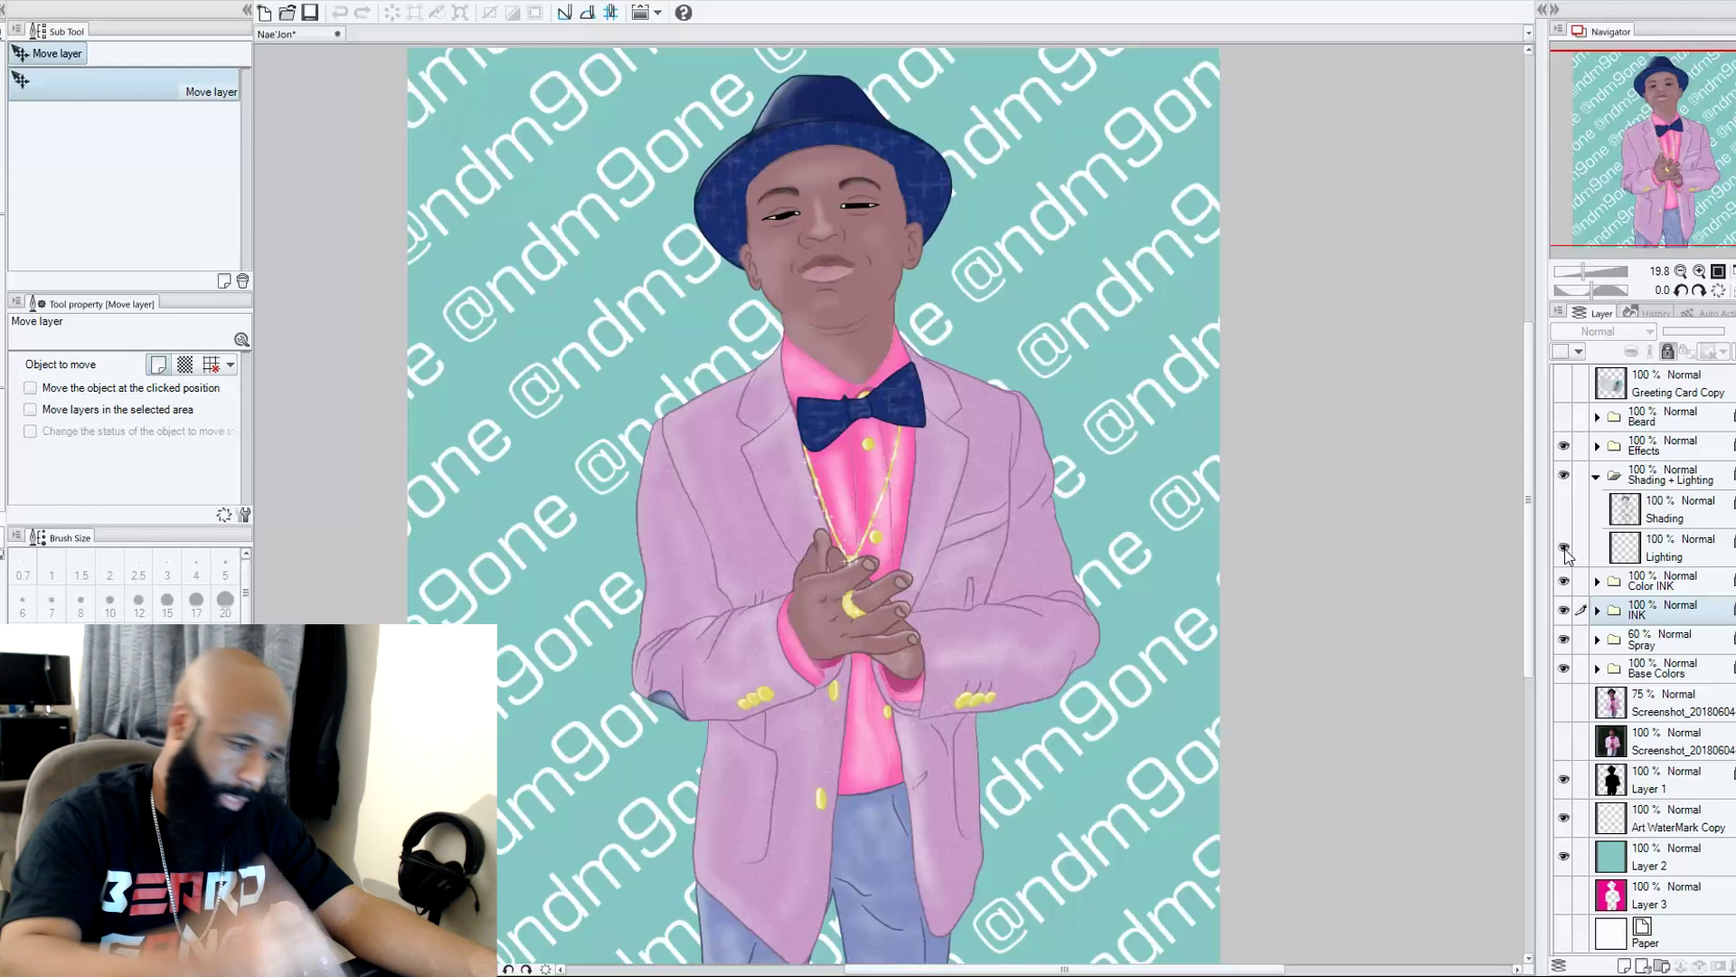
pyautogui.click(1565, 548)
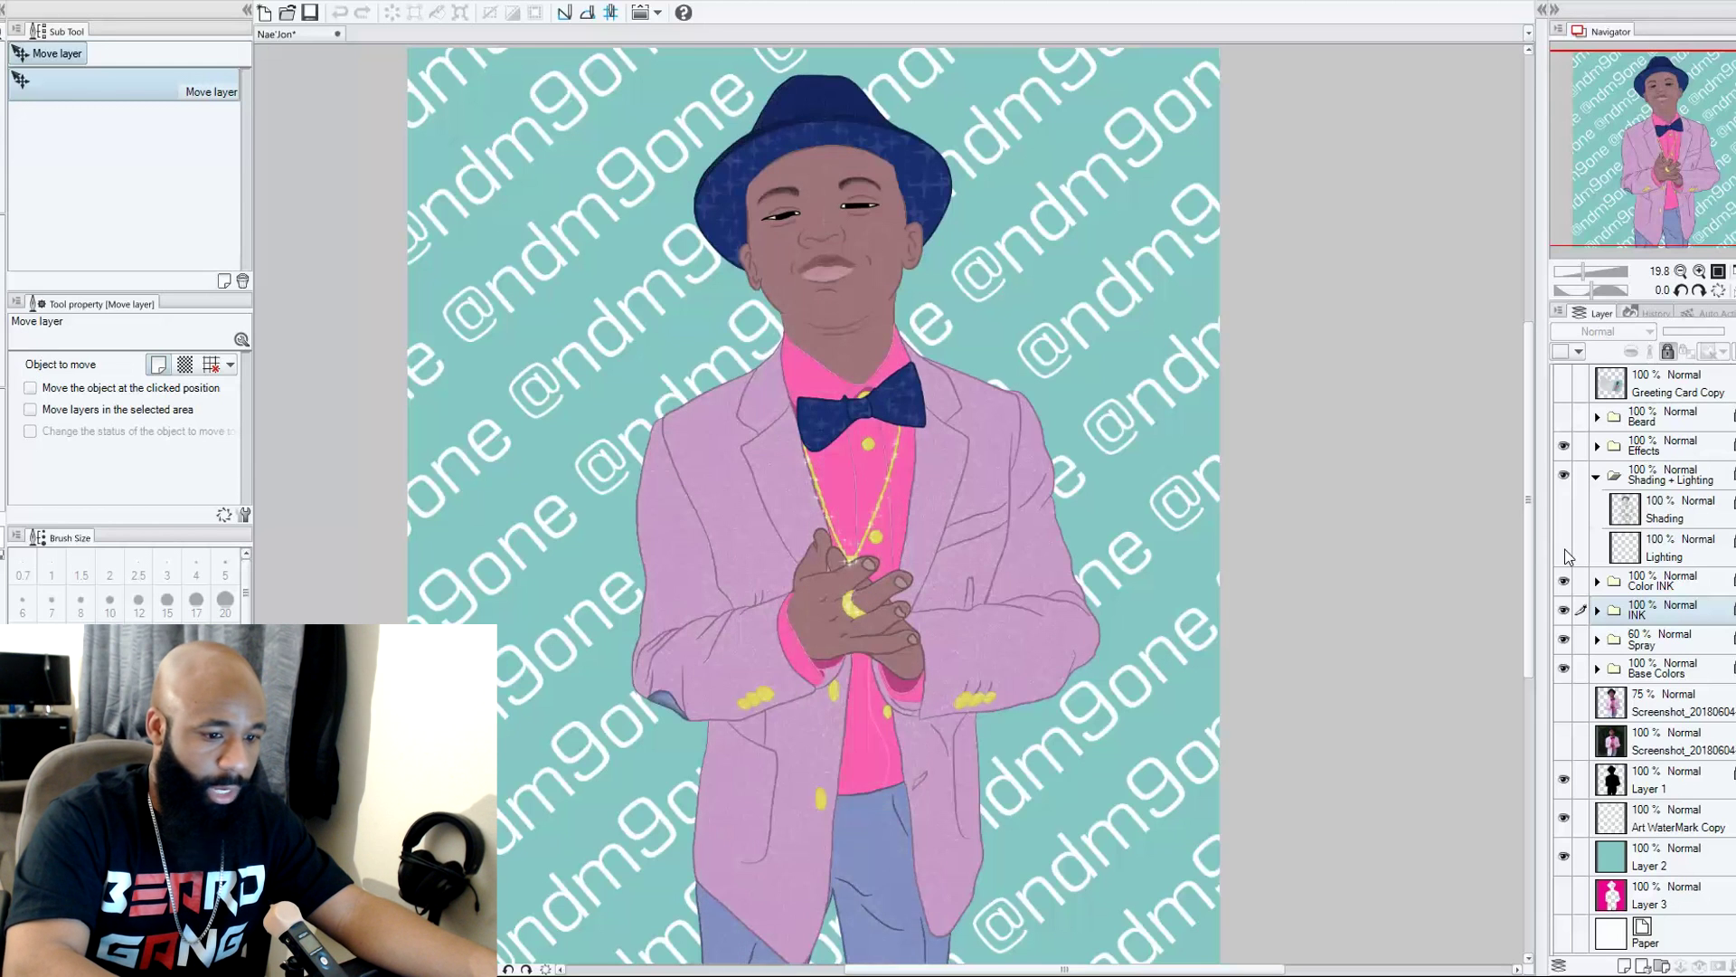
pyautogui.click(1565, 548)
pyautogui.click(1564, 548)
pyautogui.click(1564, 548)
pyautogui.click(1564, 548)
pyautogui.click(1564, 548)
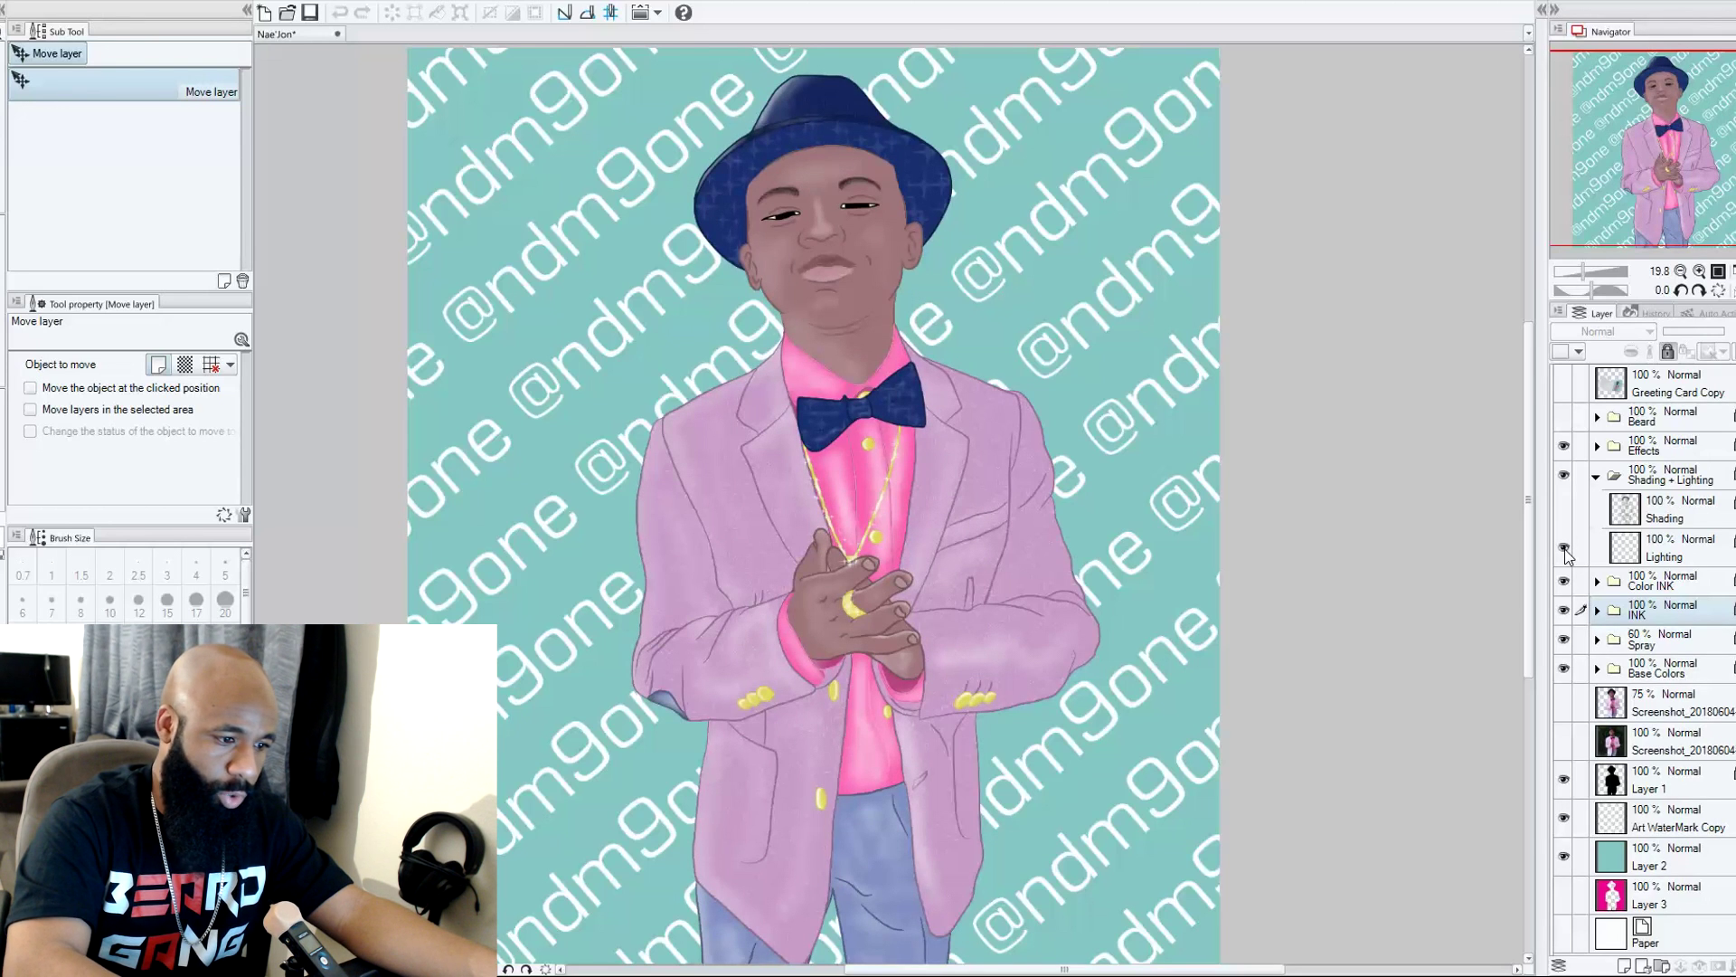
pyautogui.click(1564, 548)
pyautogui.click(1564, 548)
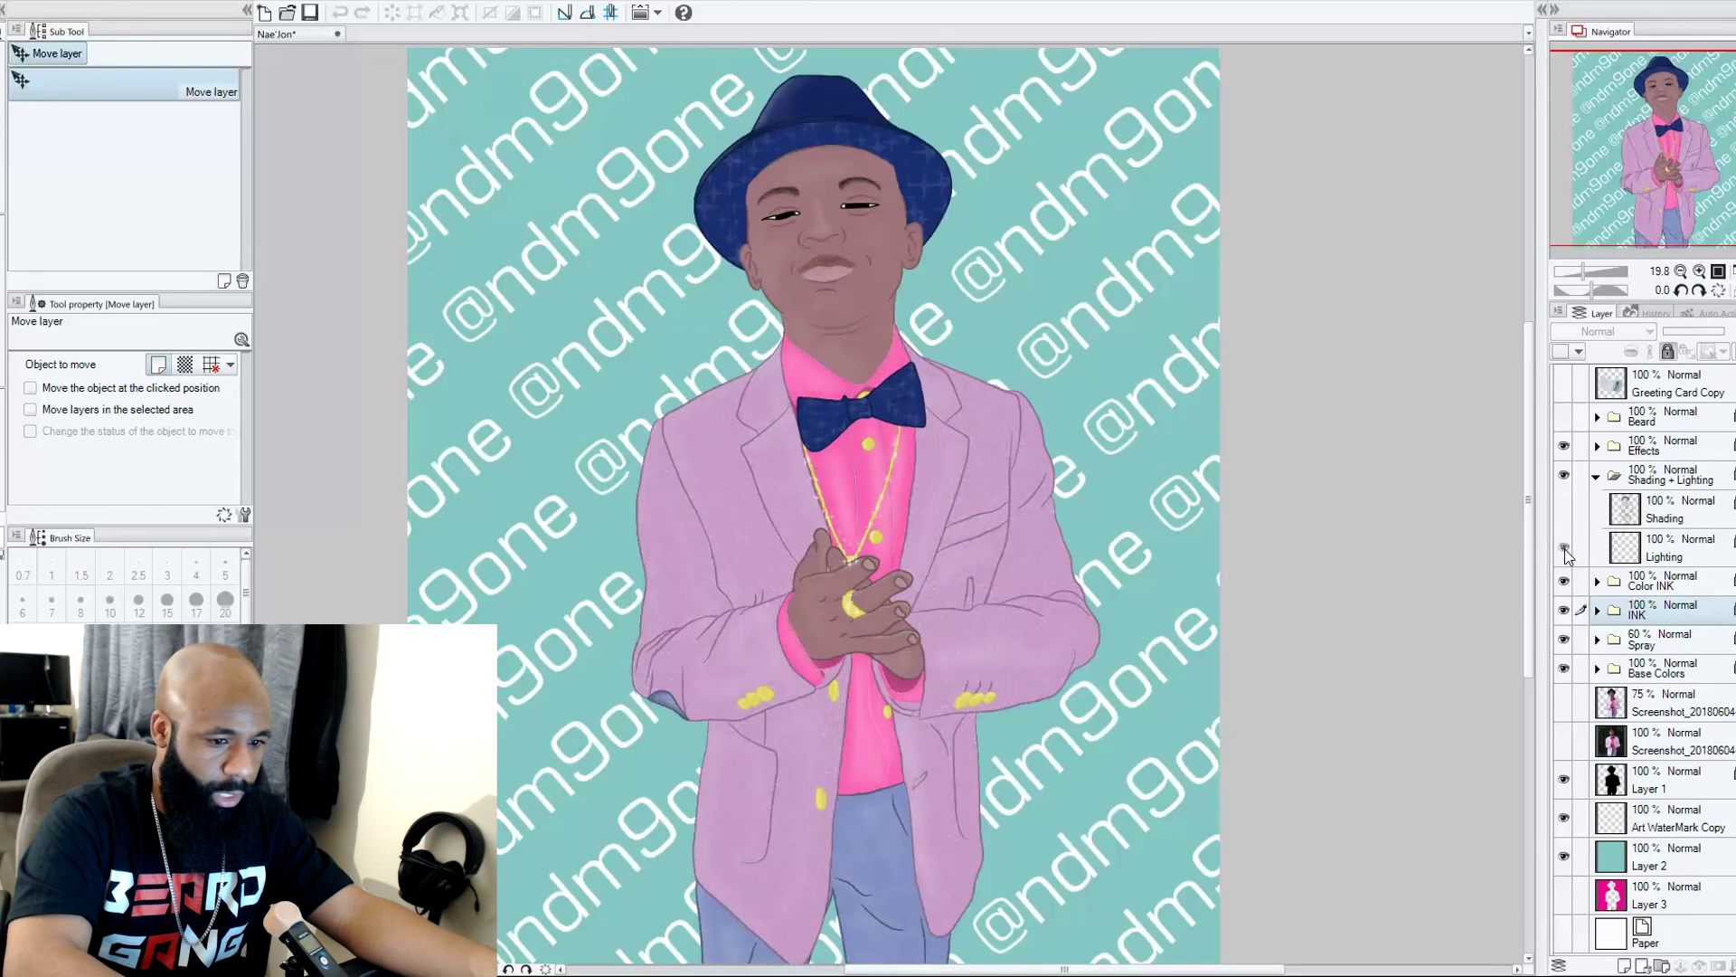
pyautogui.click(1563, 669)
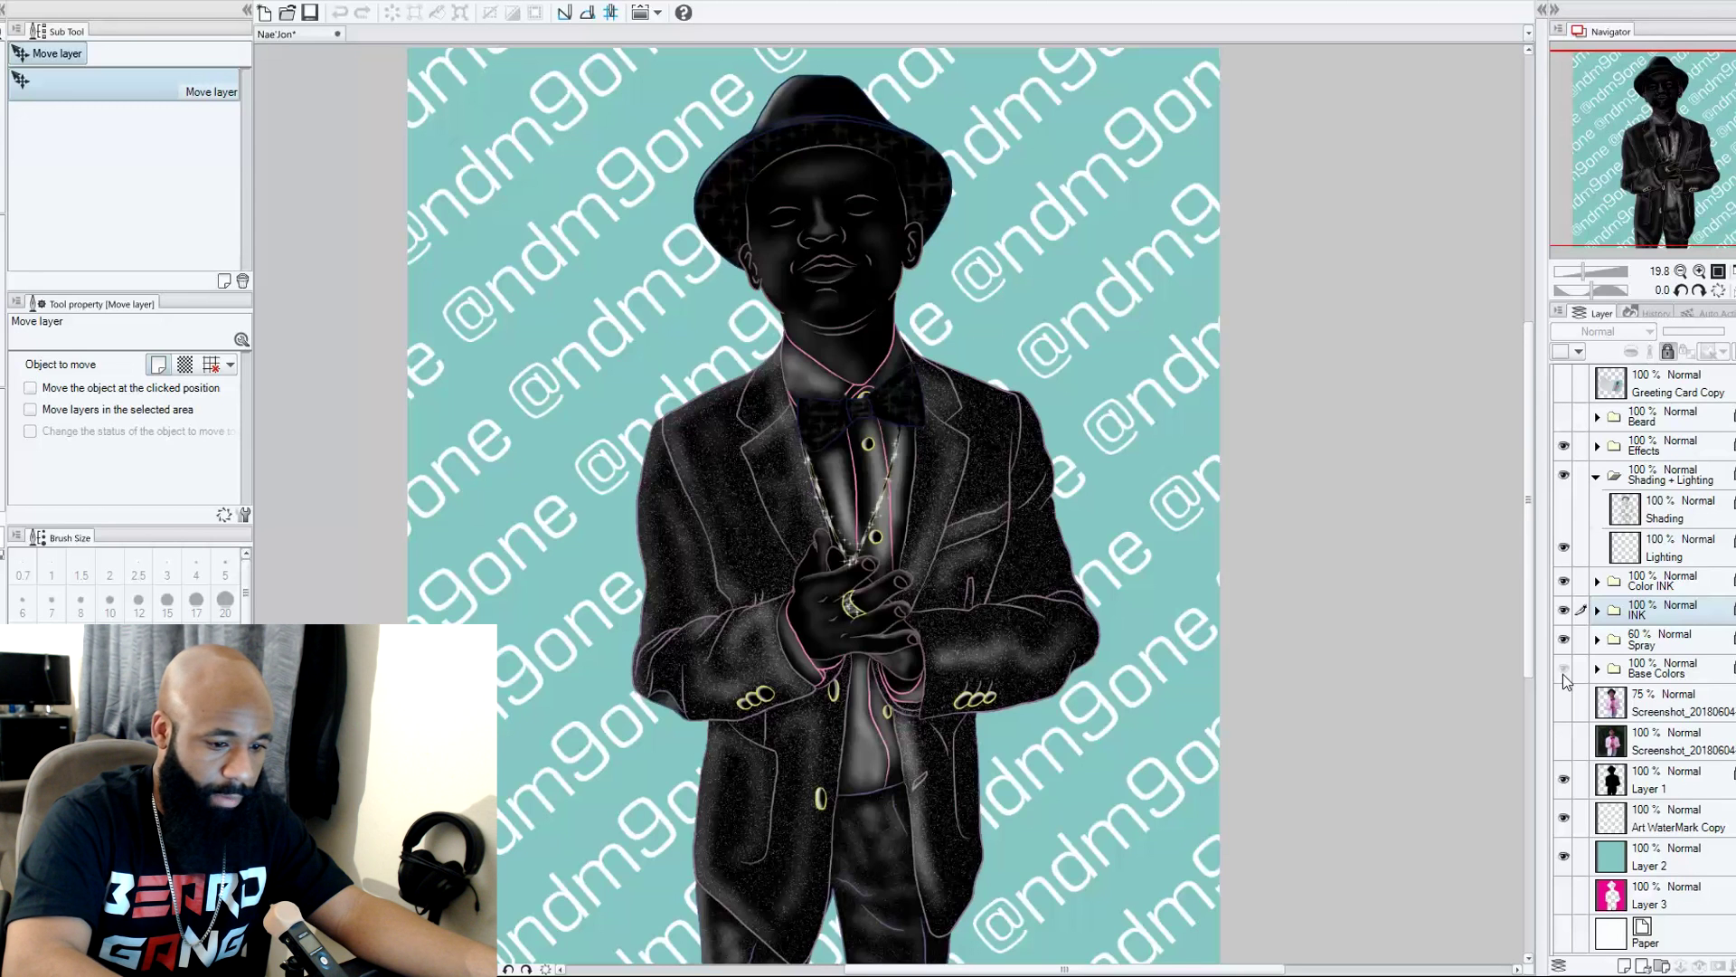
pyautogui.click(1564, 669)
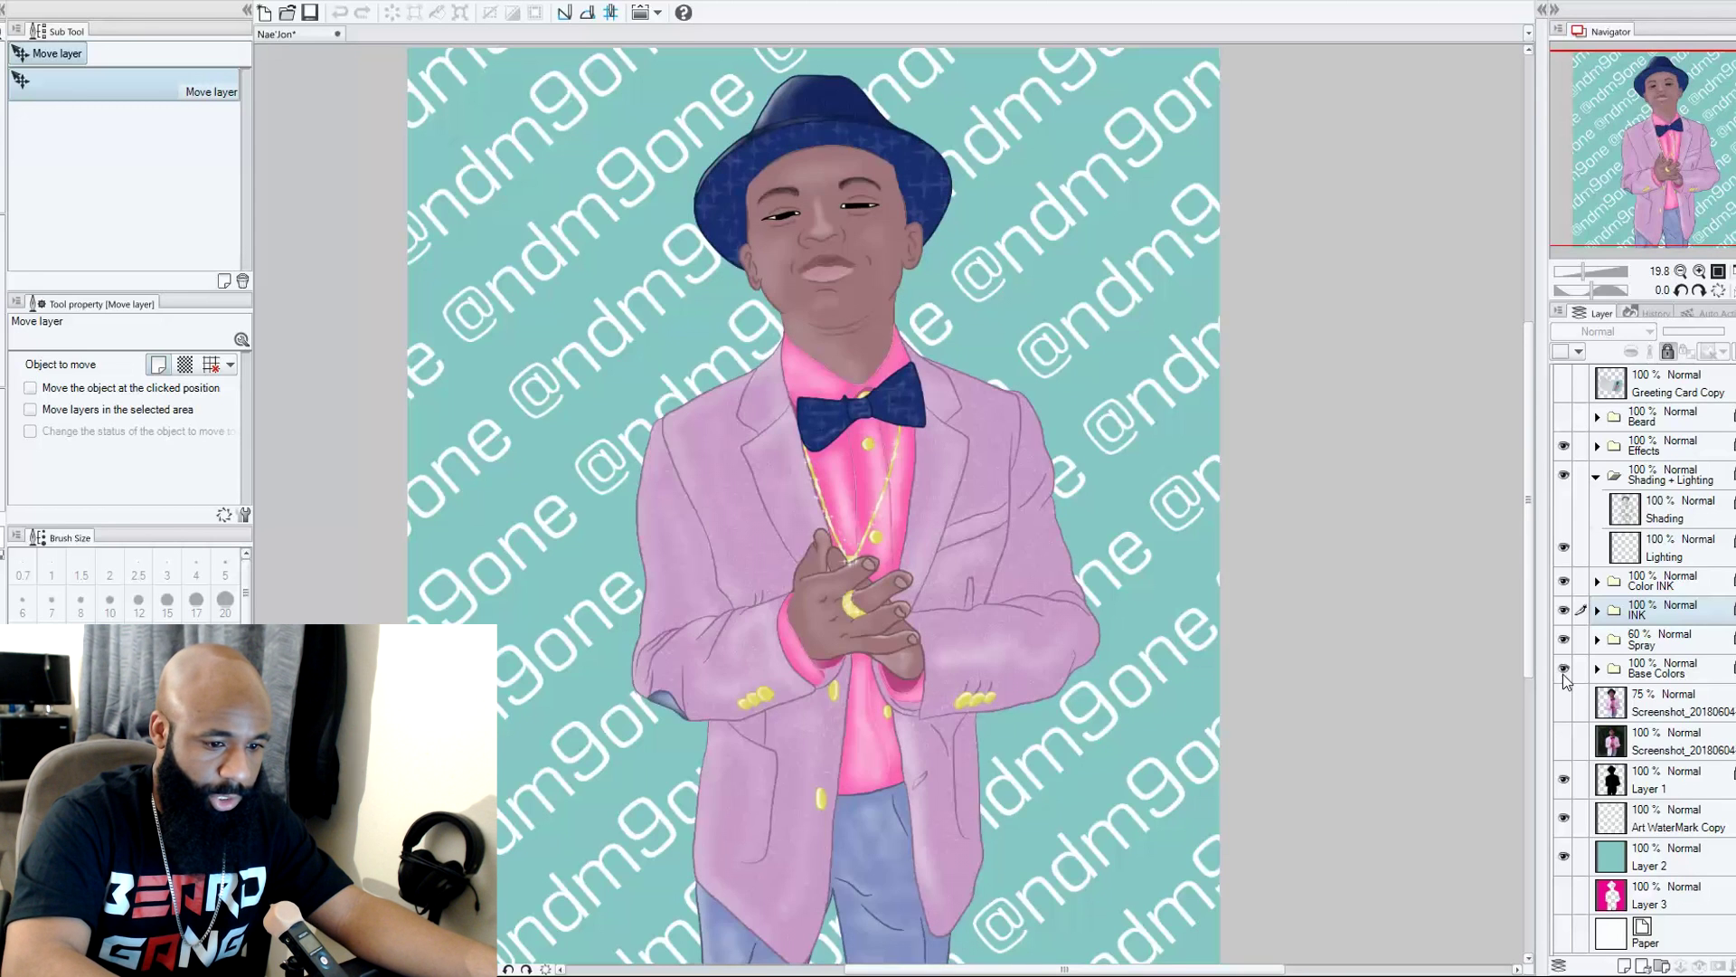
# Make the Shading layer visible and collapse the Shading + Lighting folder.
pyautogui.click(1565, 511)
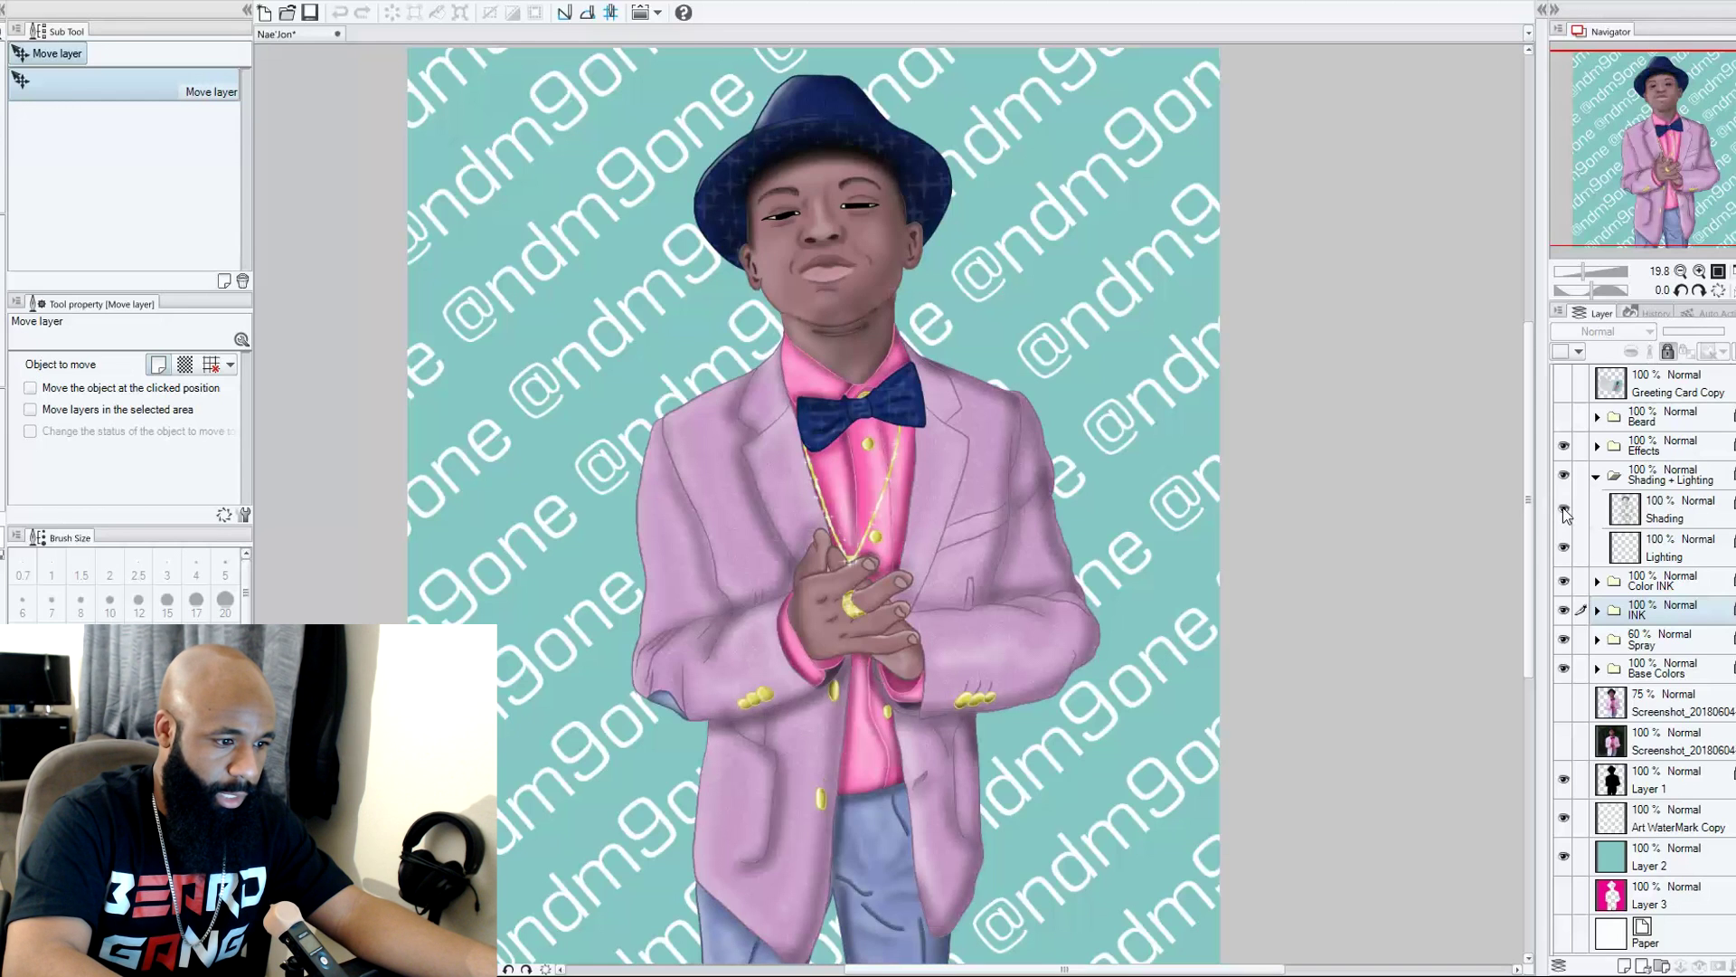
pyautogui.click(1597, 478)
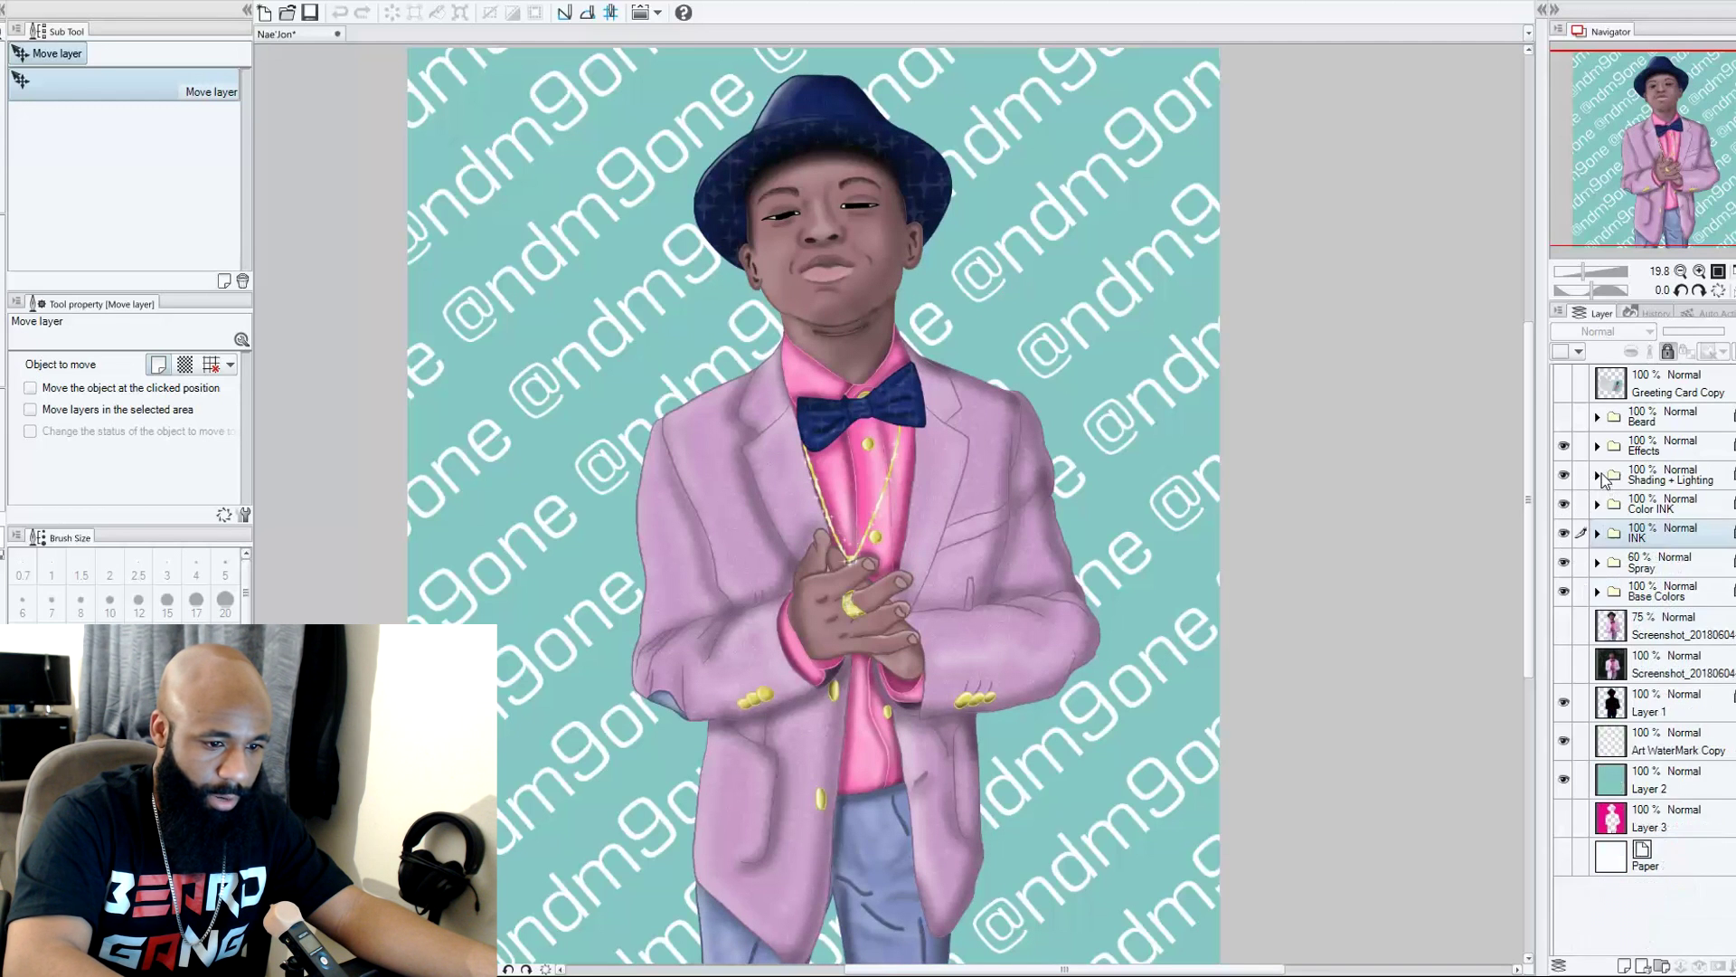
pyautogui.moveTo(814, 543); pyautogui.dragTo(848, 529)
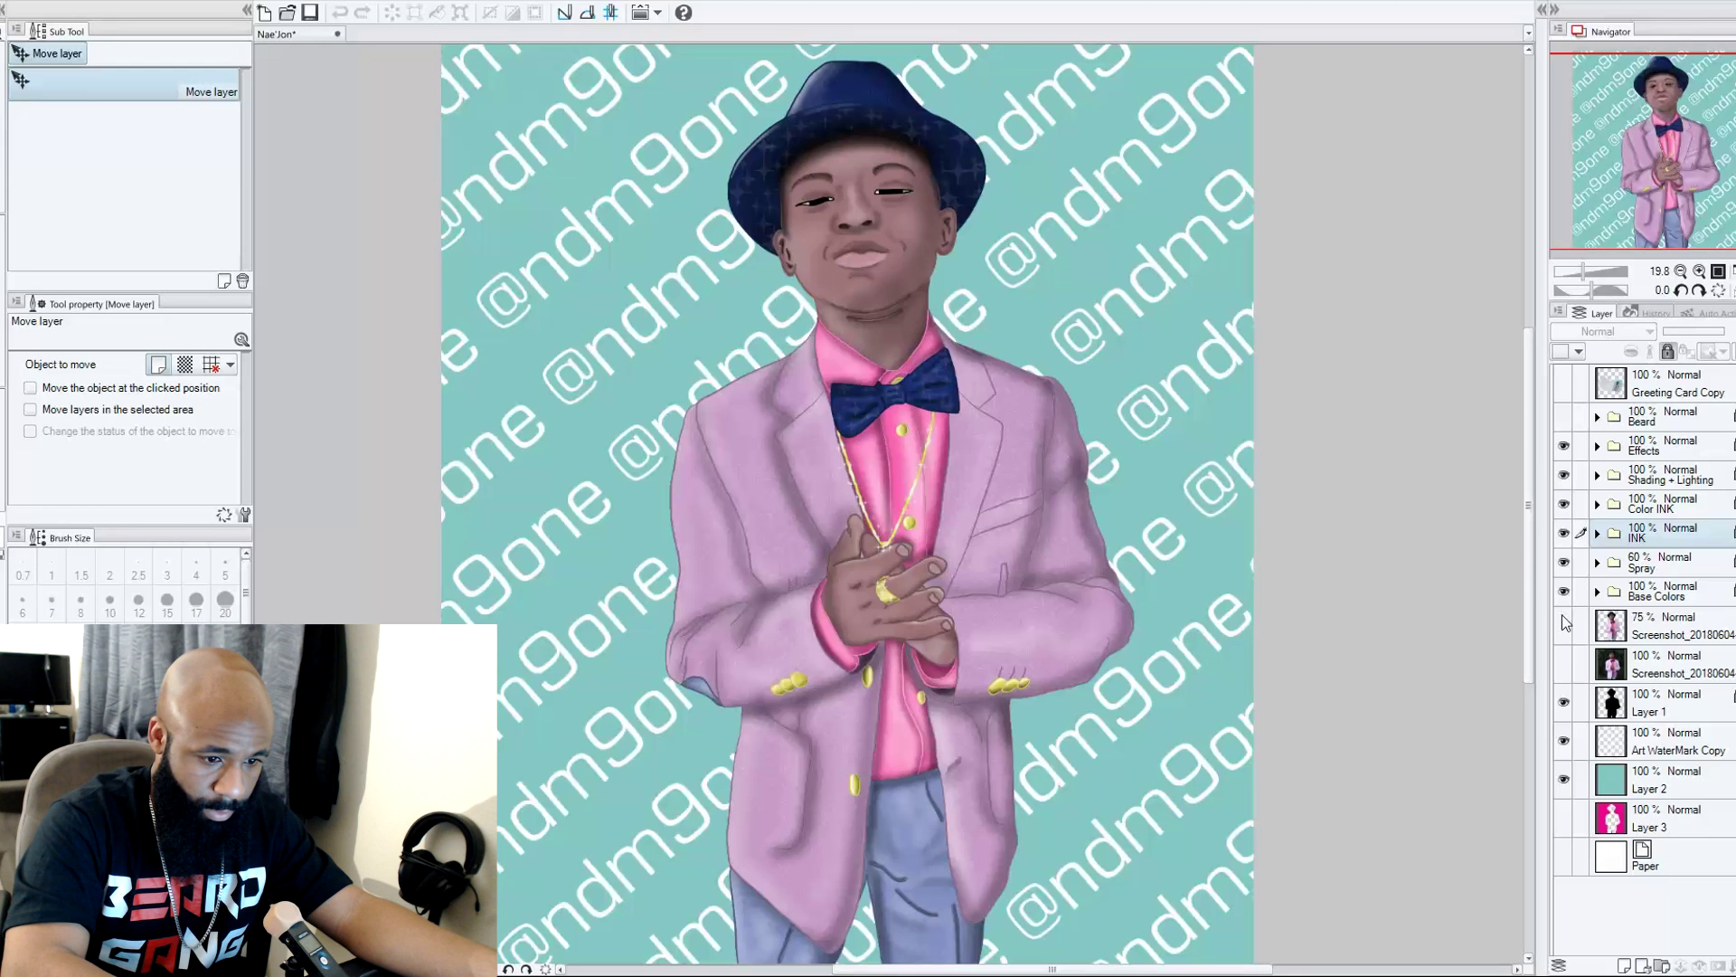
# Show the original photo behind the portrait, then expand and show the Beard folder with Layer 10 hidden to inspect the beard outline.
pyautogui.click(1565, 665)
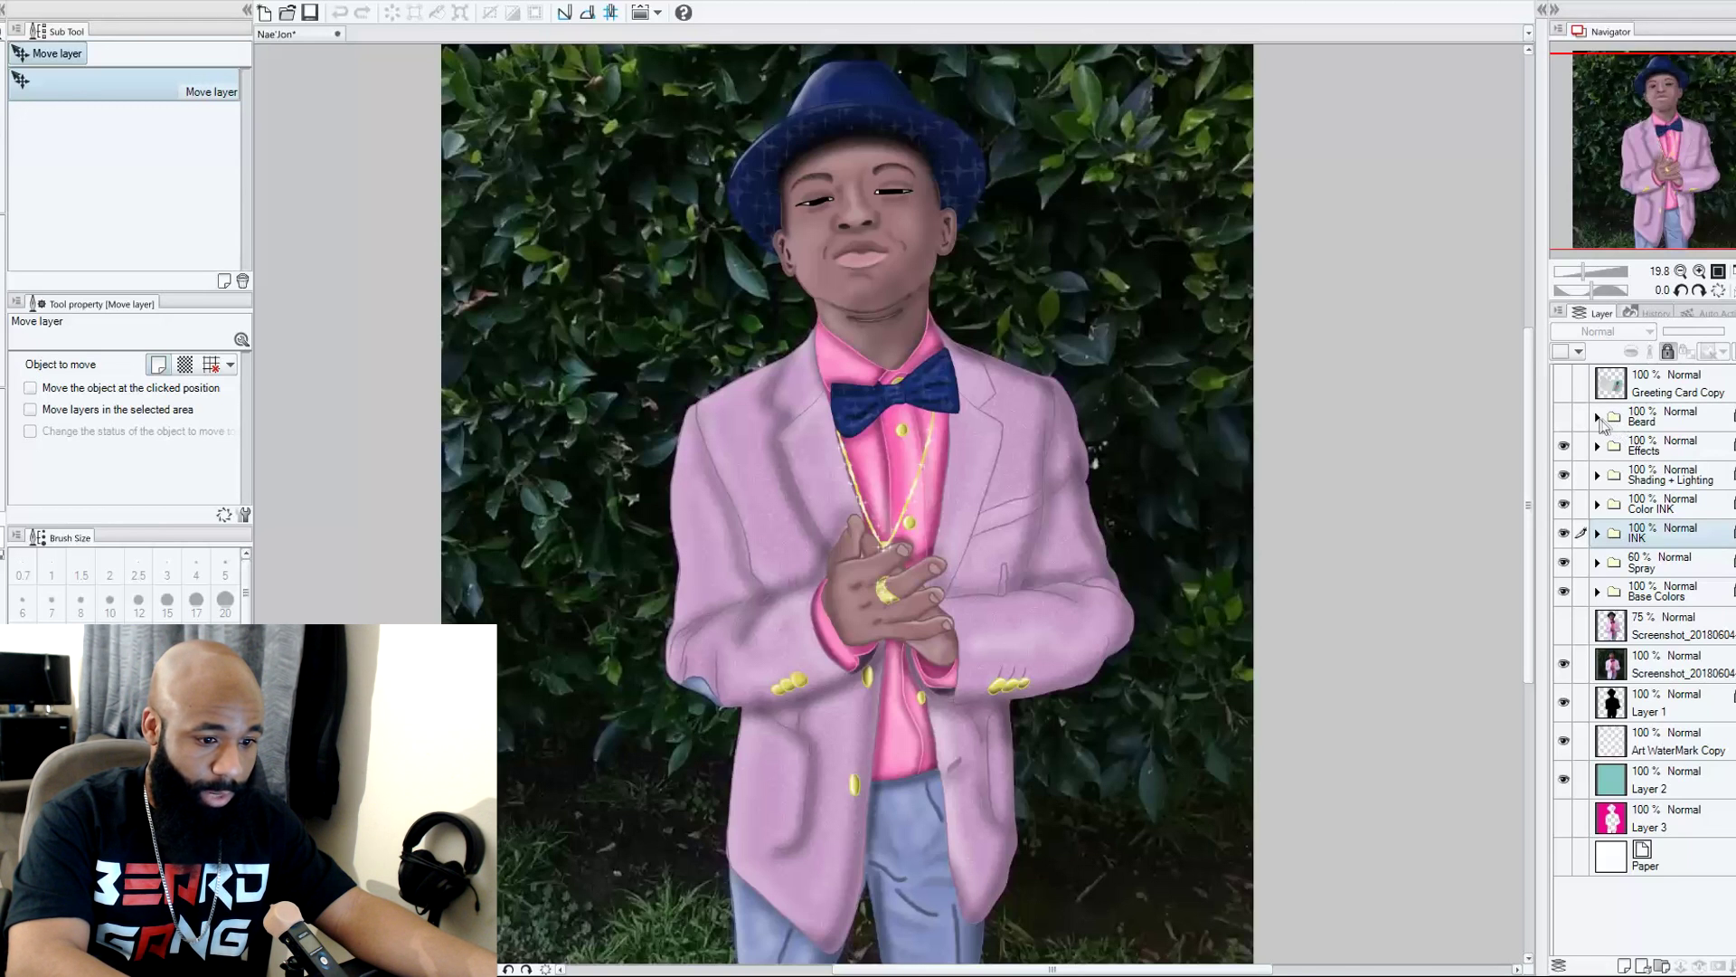
pyautogui.click(1597, 419)
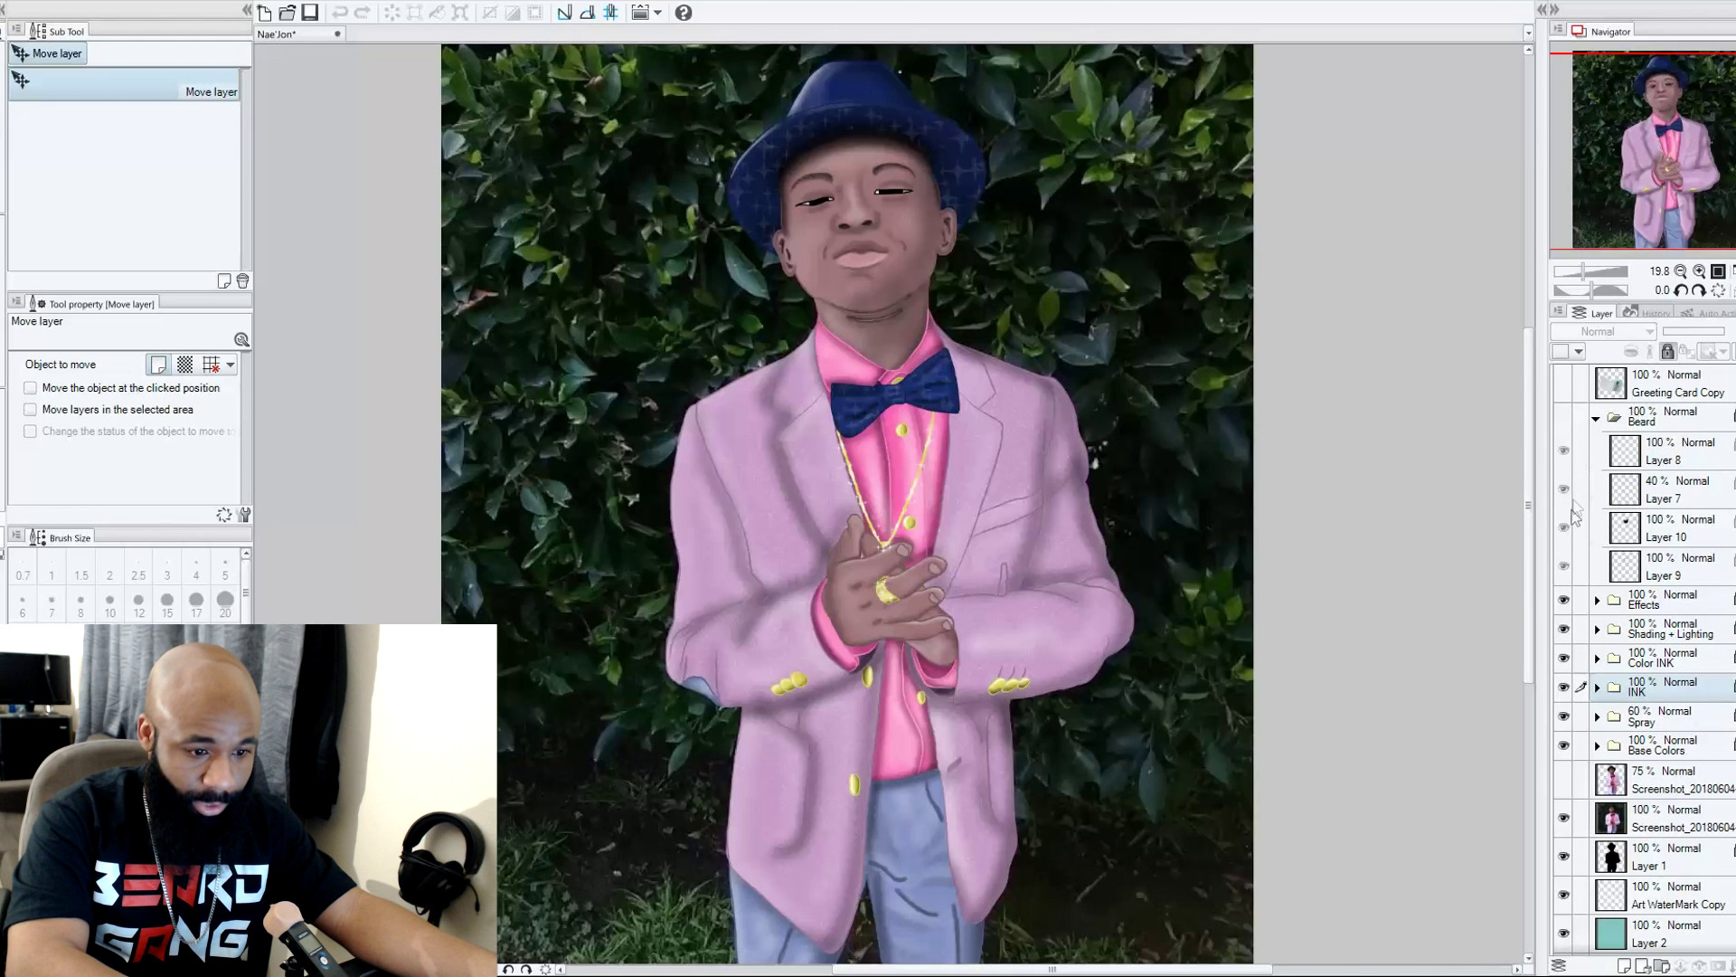
pyautogui.click(1563, 419)
pyautogui.scroll(2, 815, 301)
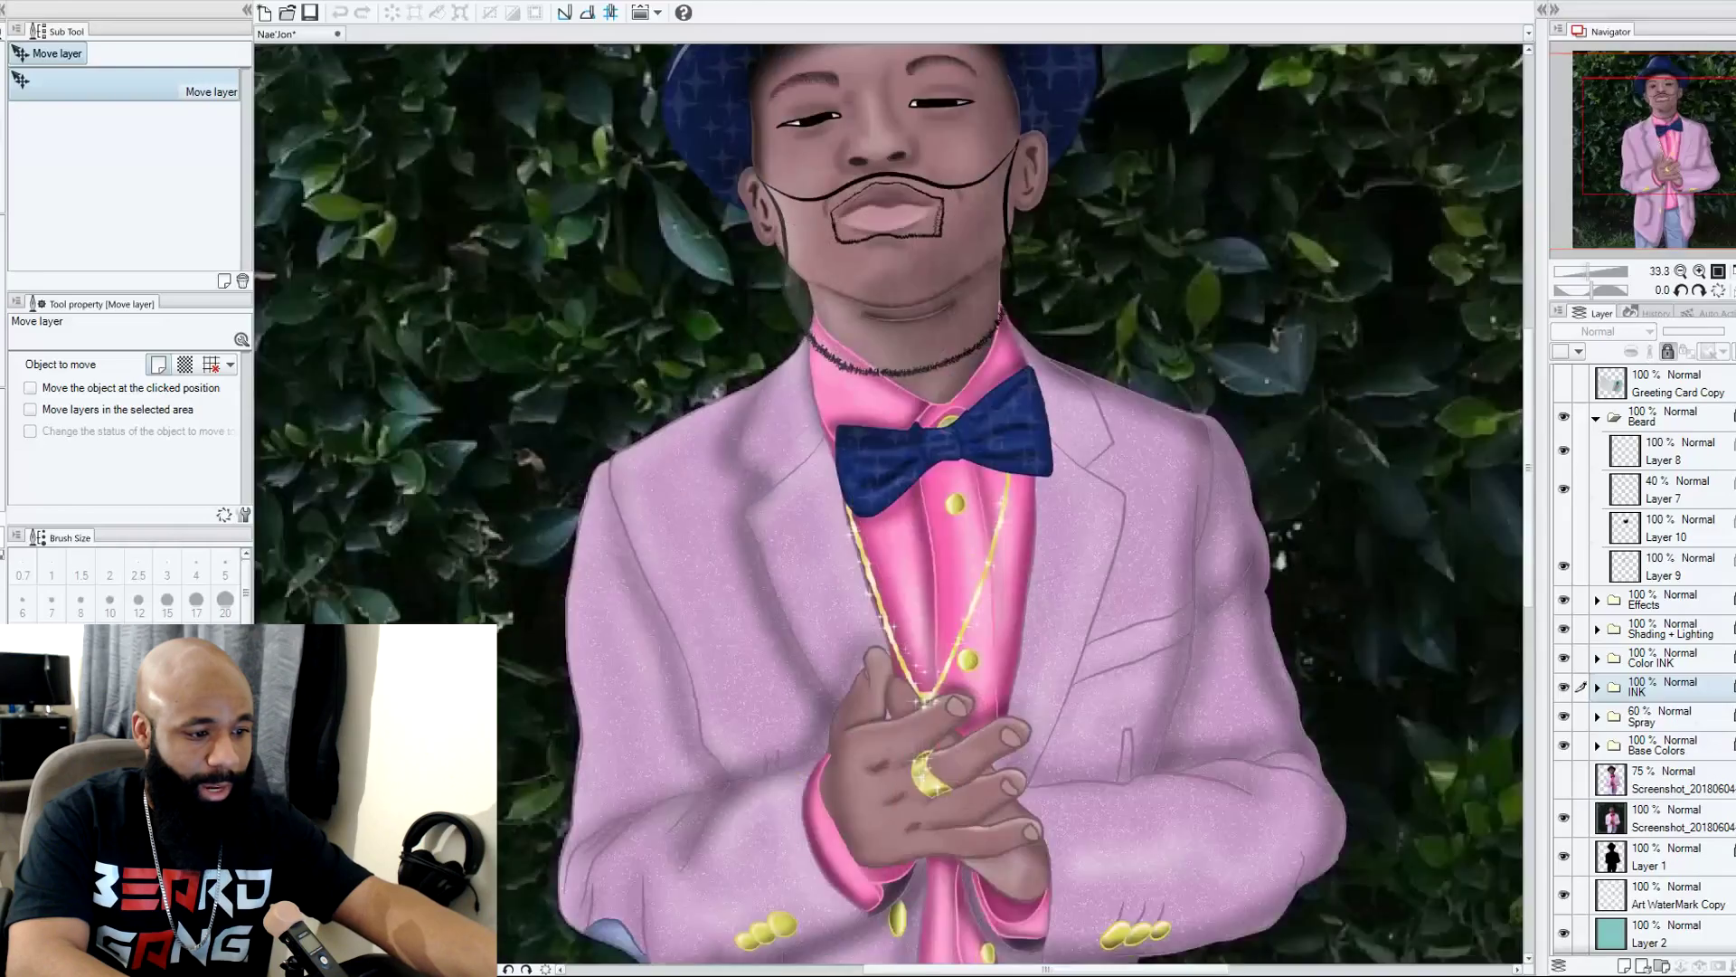
pyautogui.scroll(4, 870, 55)
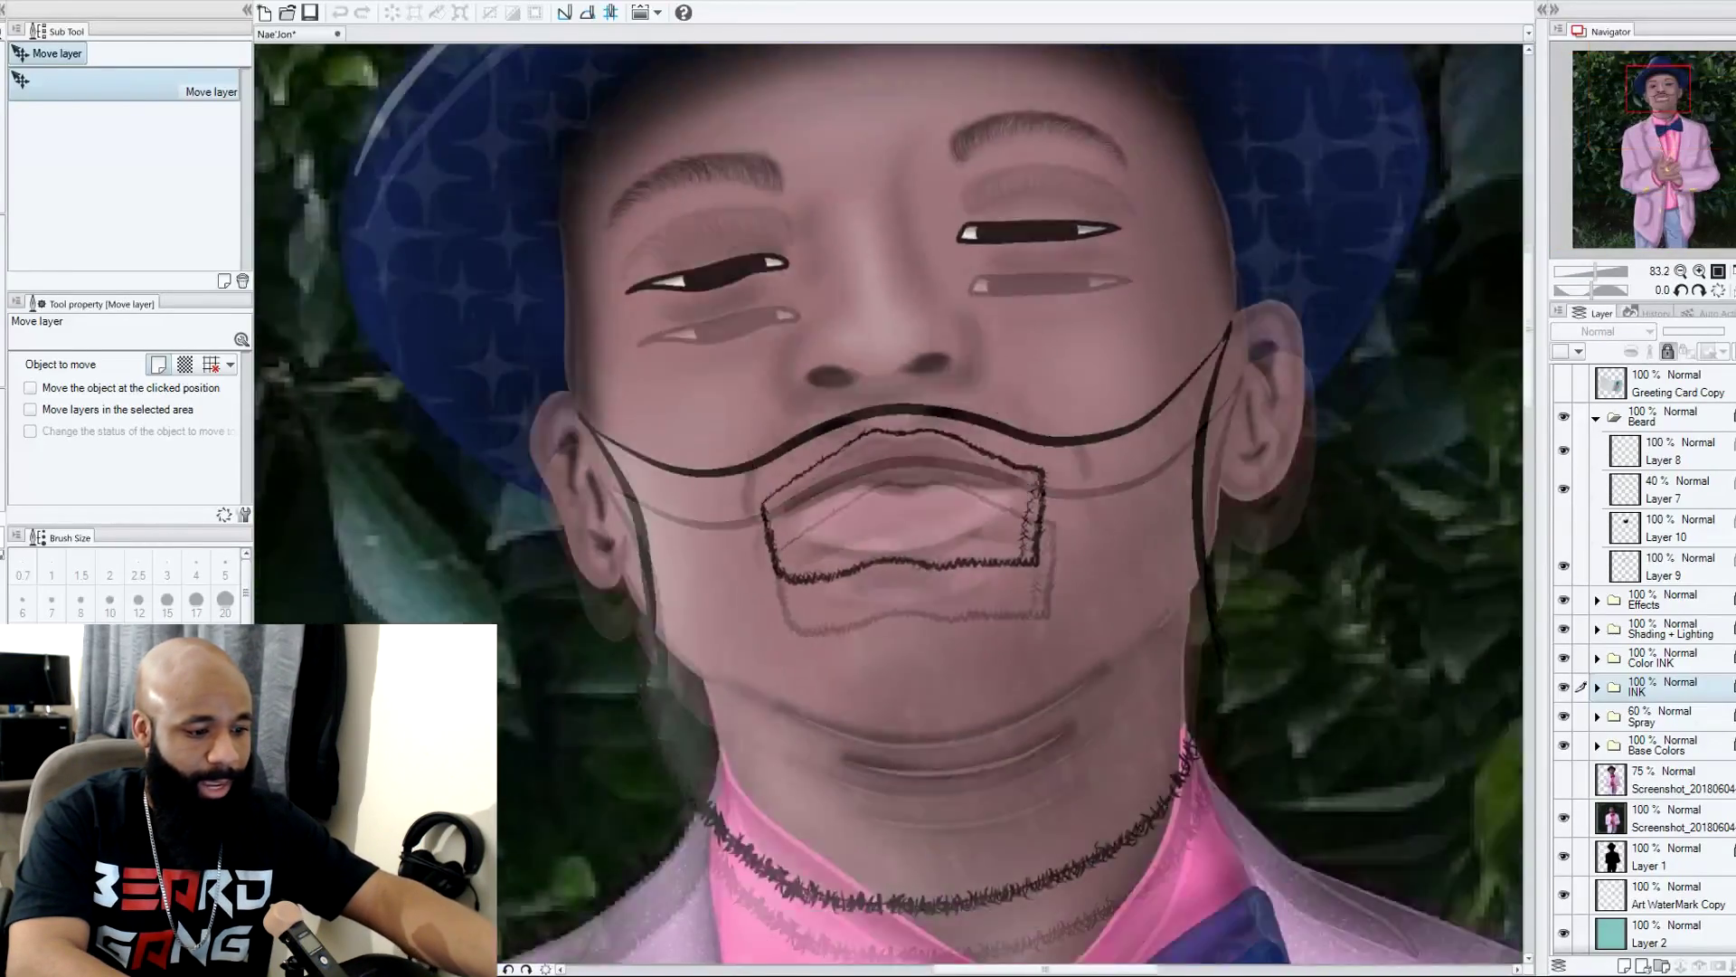
pyautogui.scroll(-1, 905, 452)
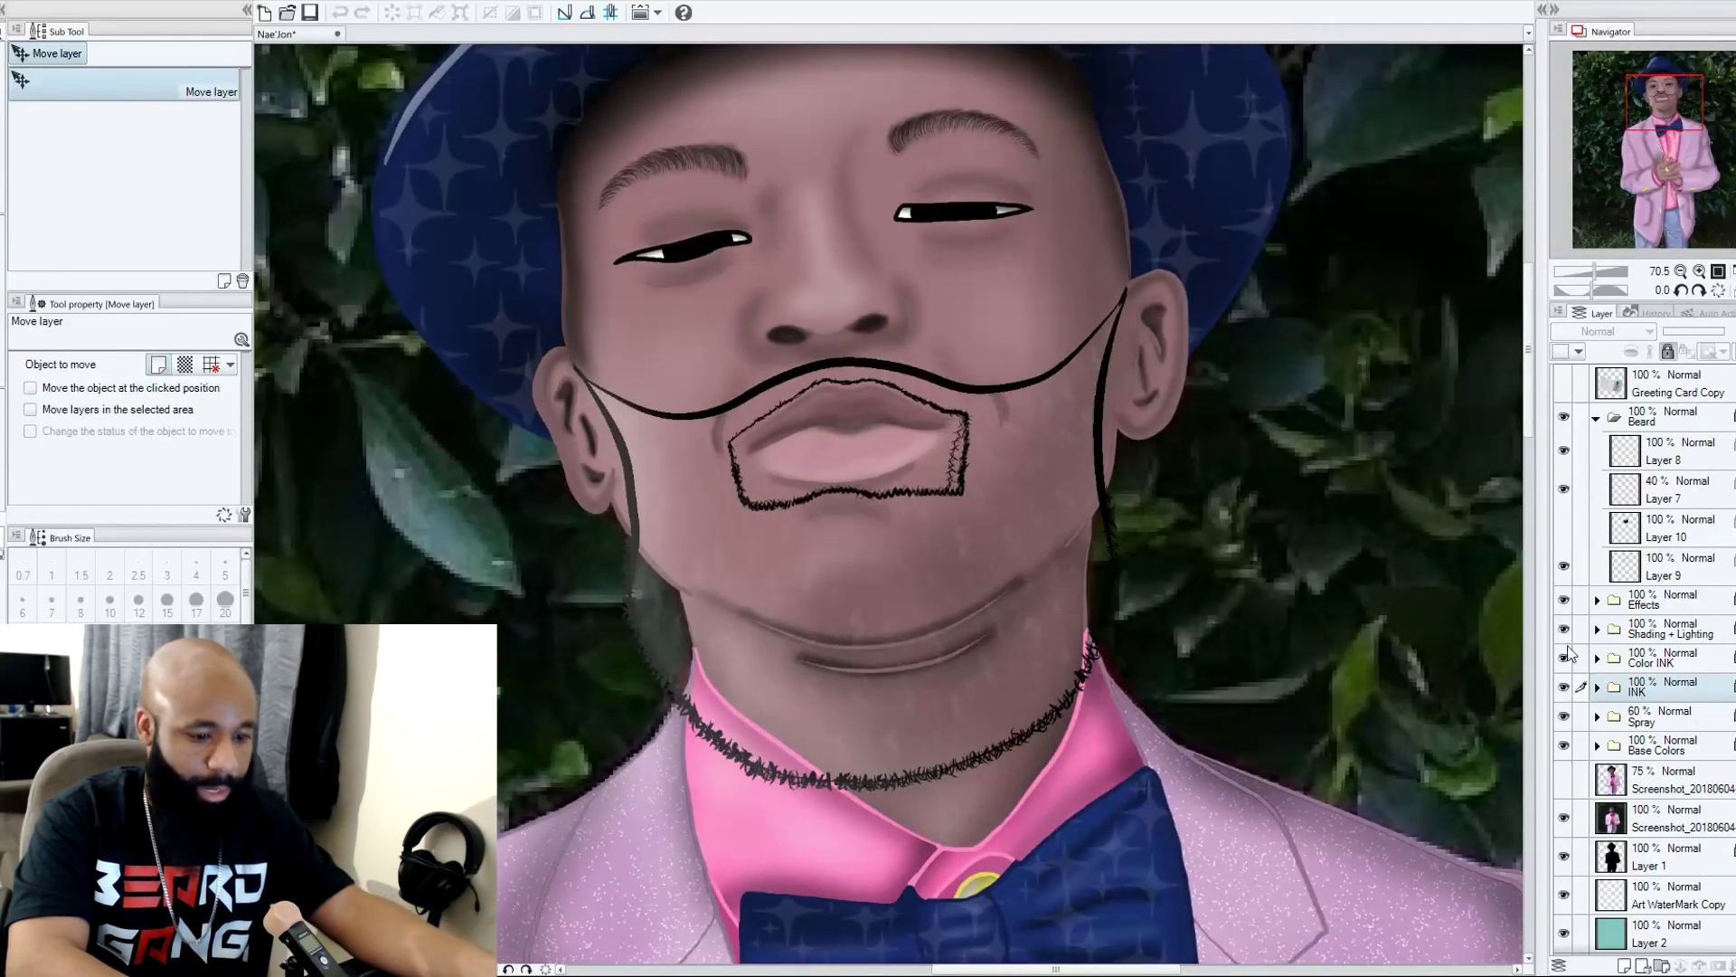
# Hide the original photo layer, make the beard fill on Layer 10 visible, and collapse the Beard folder.
pyautogui.click(1565, 818)
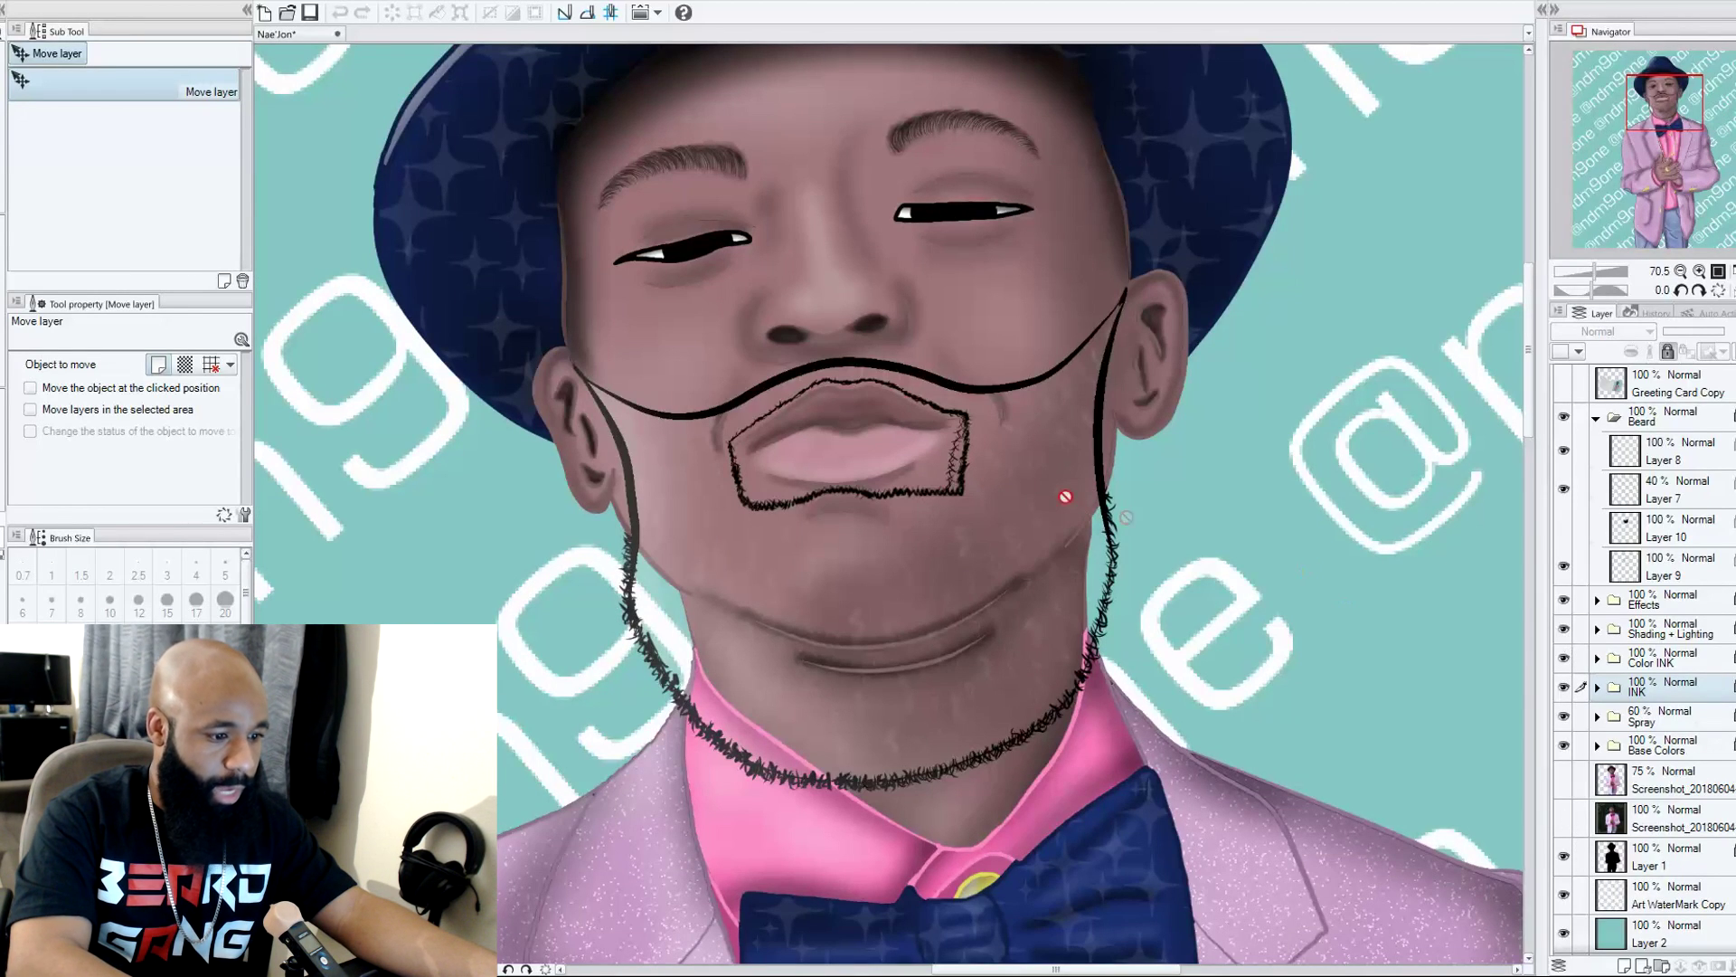
pyautogui.scroll(2, 896, 474)
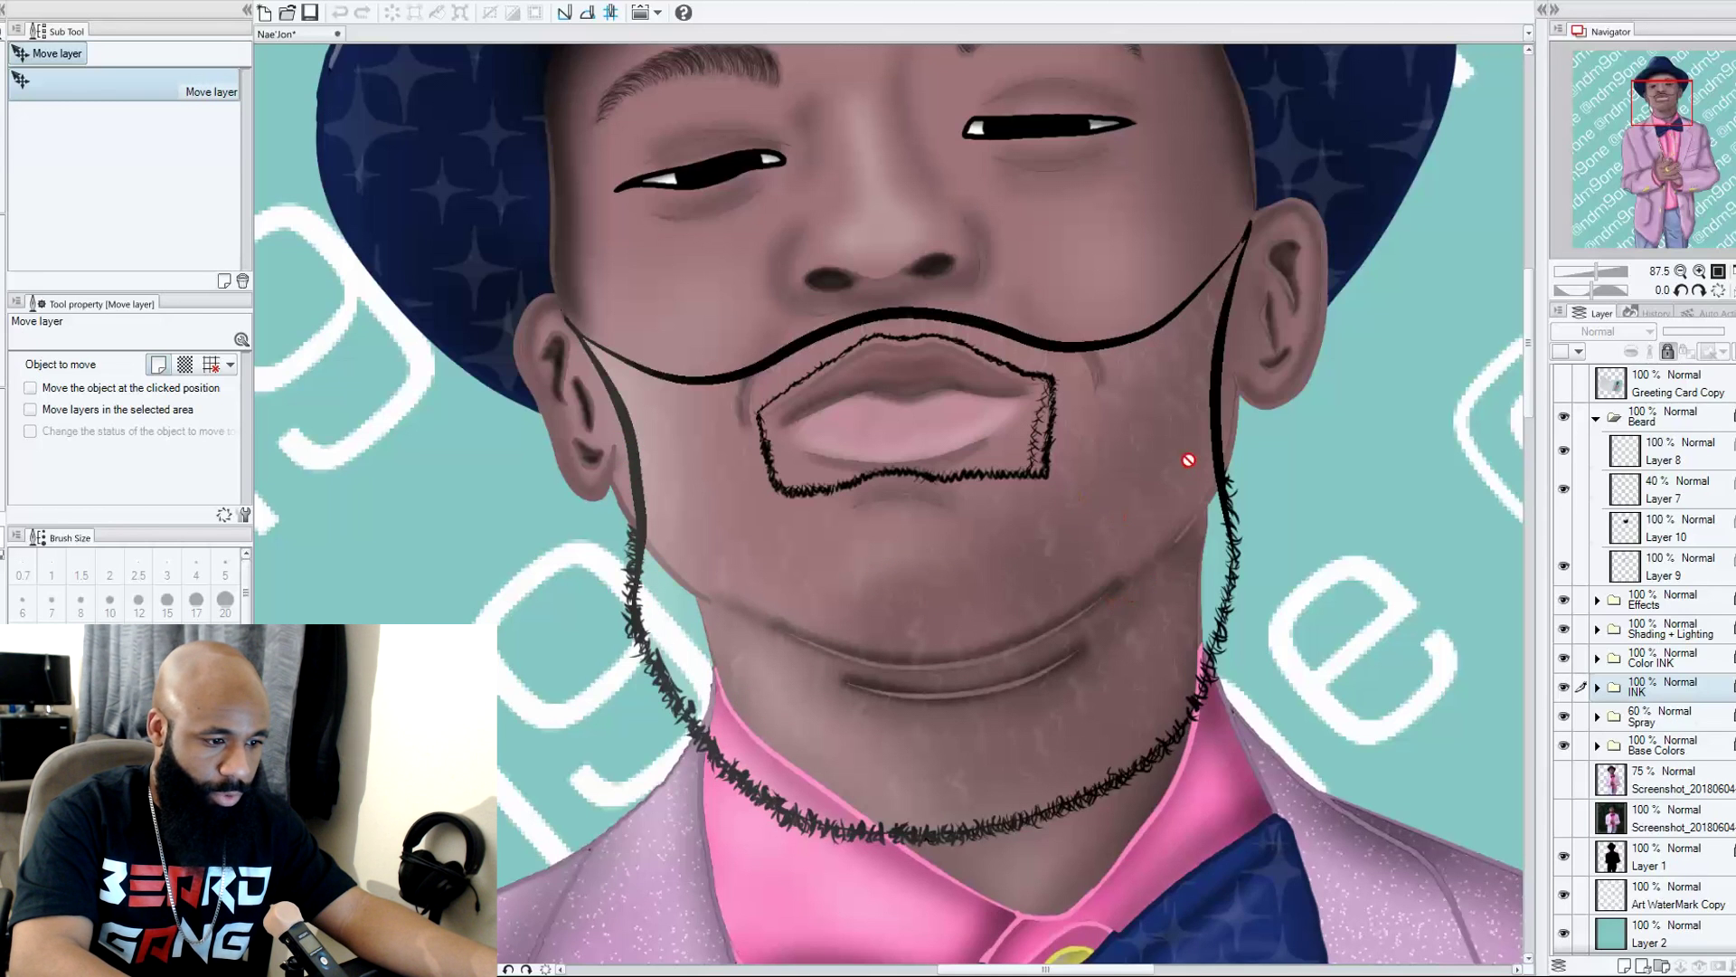
pyautogui.click(1565, 528)
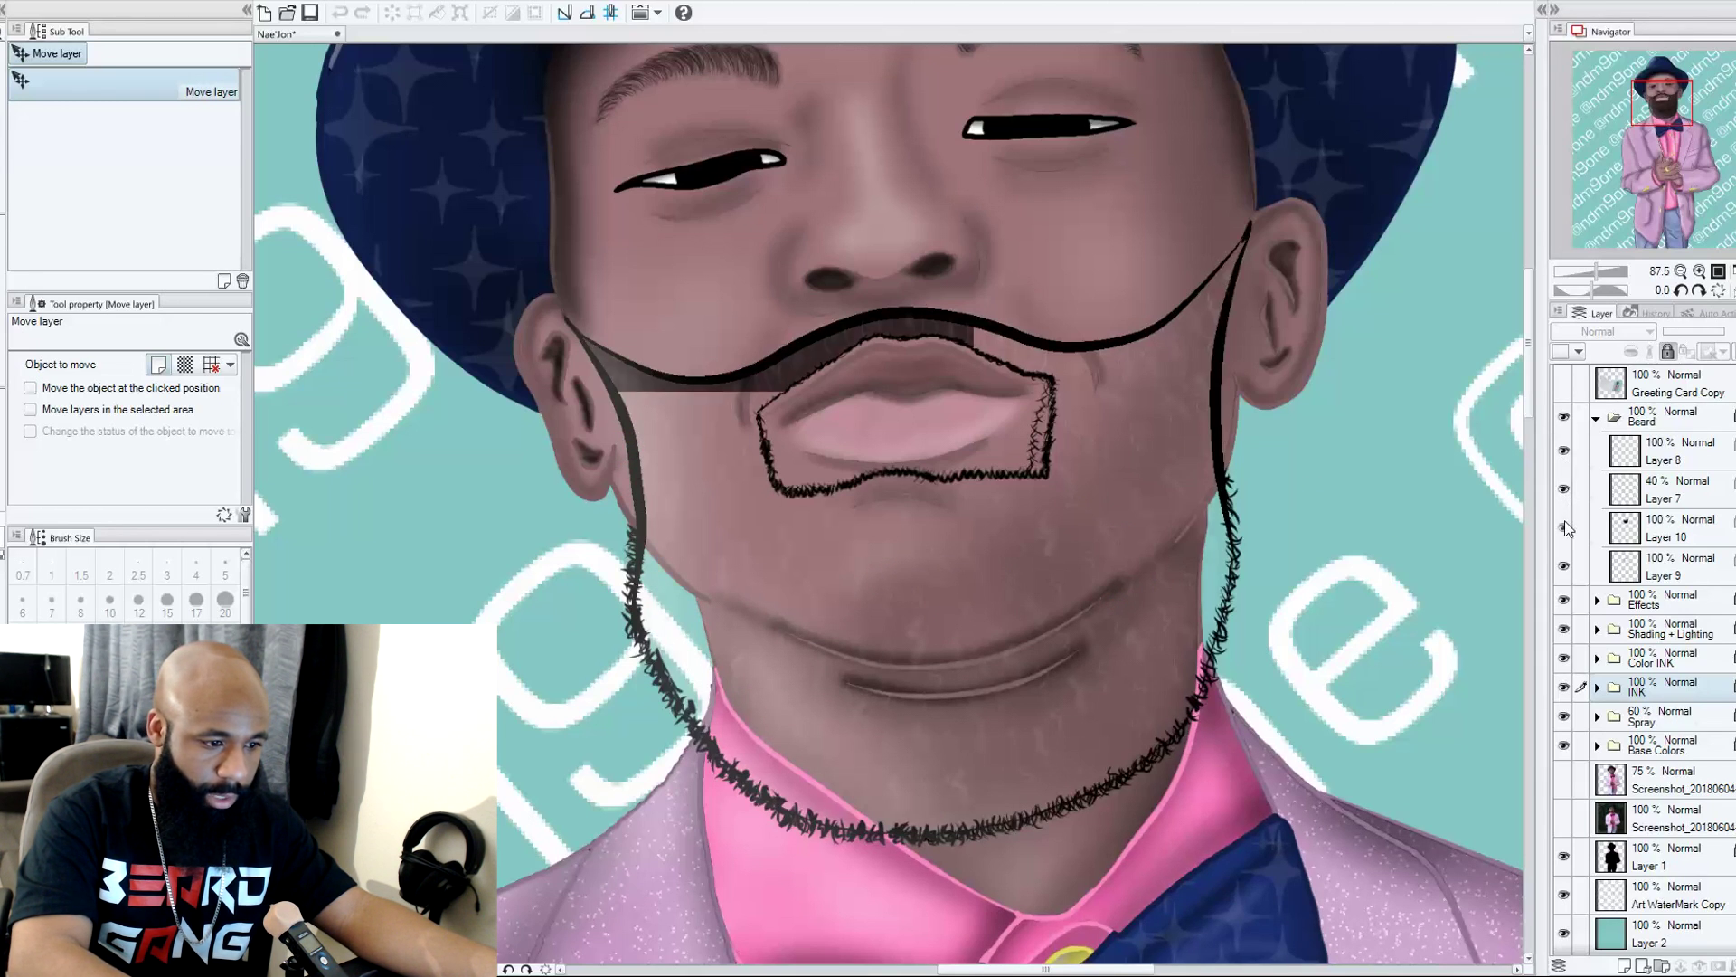
pyautogui.click(1597, 418)
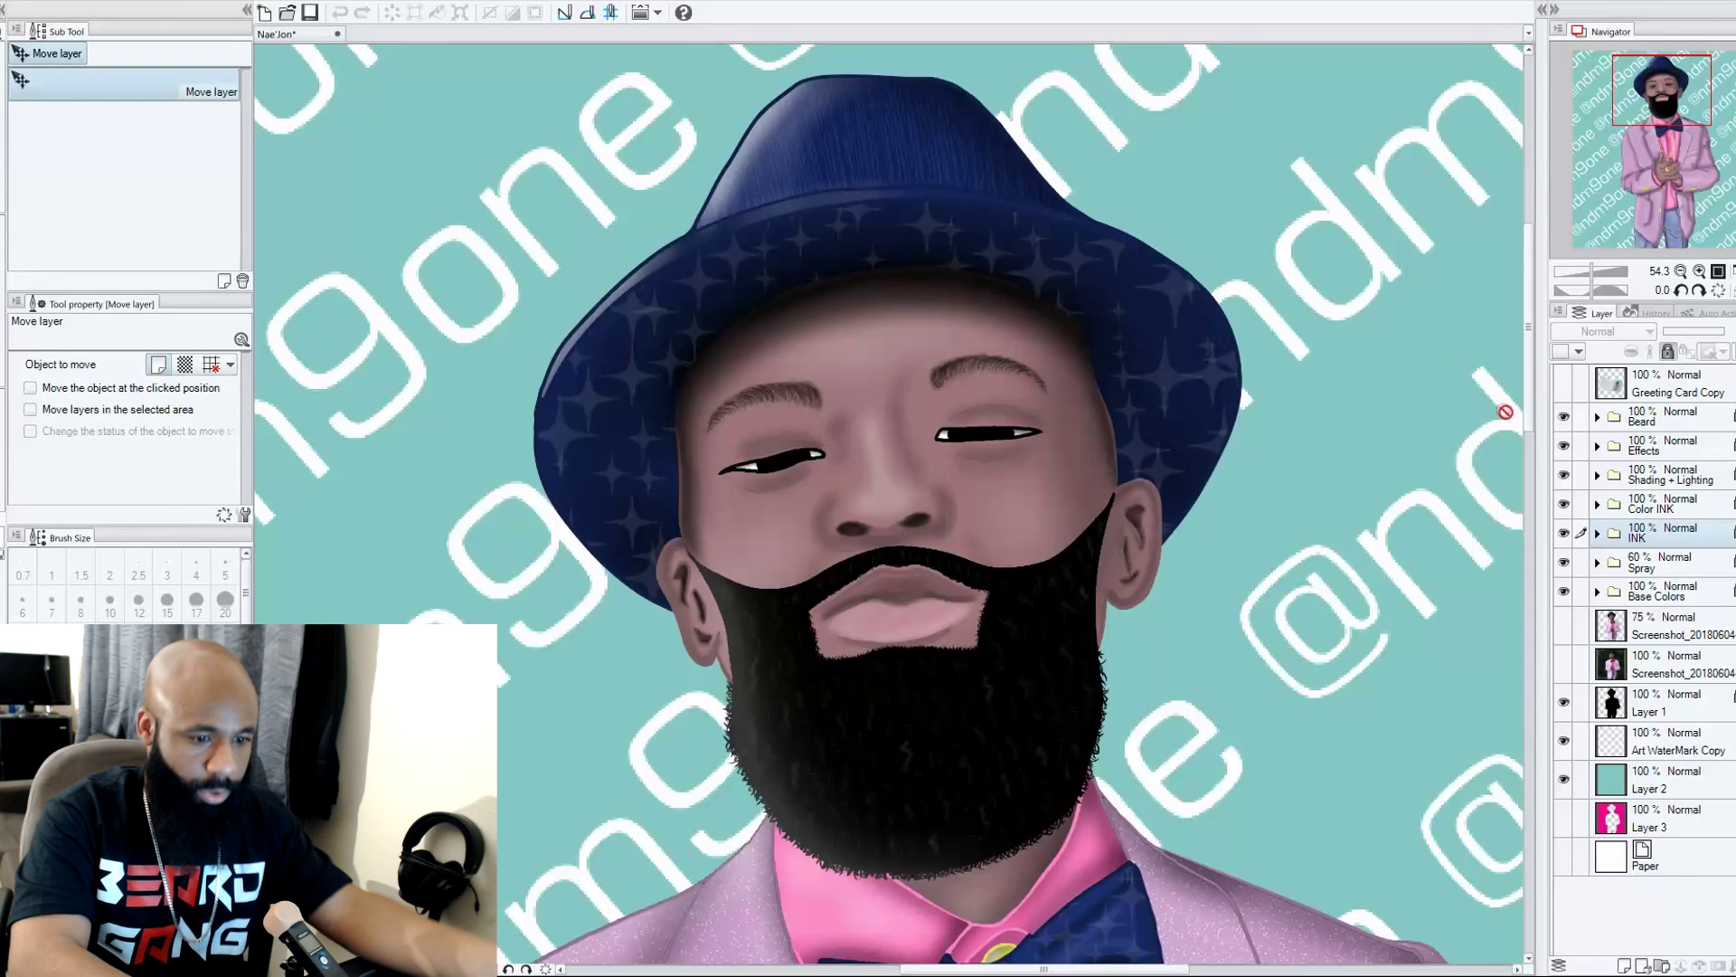
# Toggle the Beard folder off and on to compare the face with and without the beard, leaving it visible.
pyautogui.click(1564, 417)
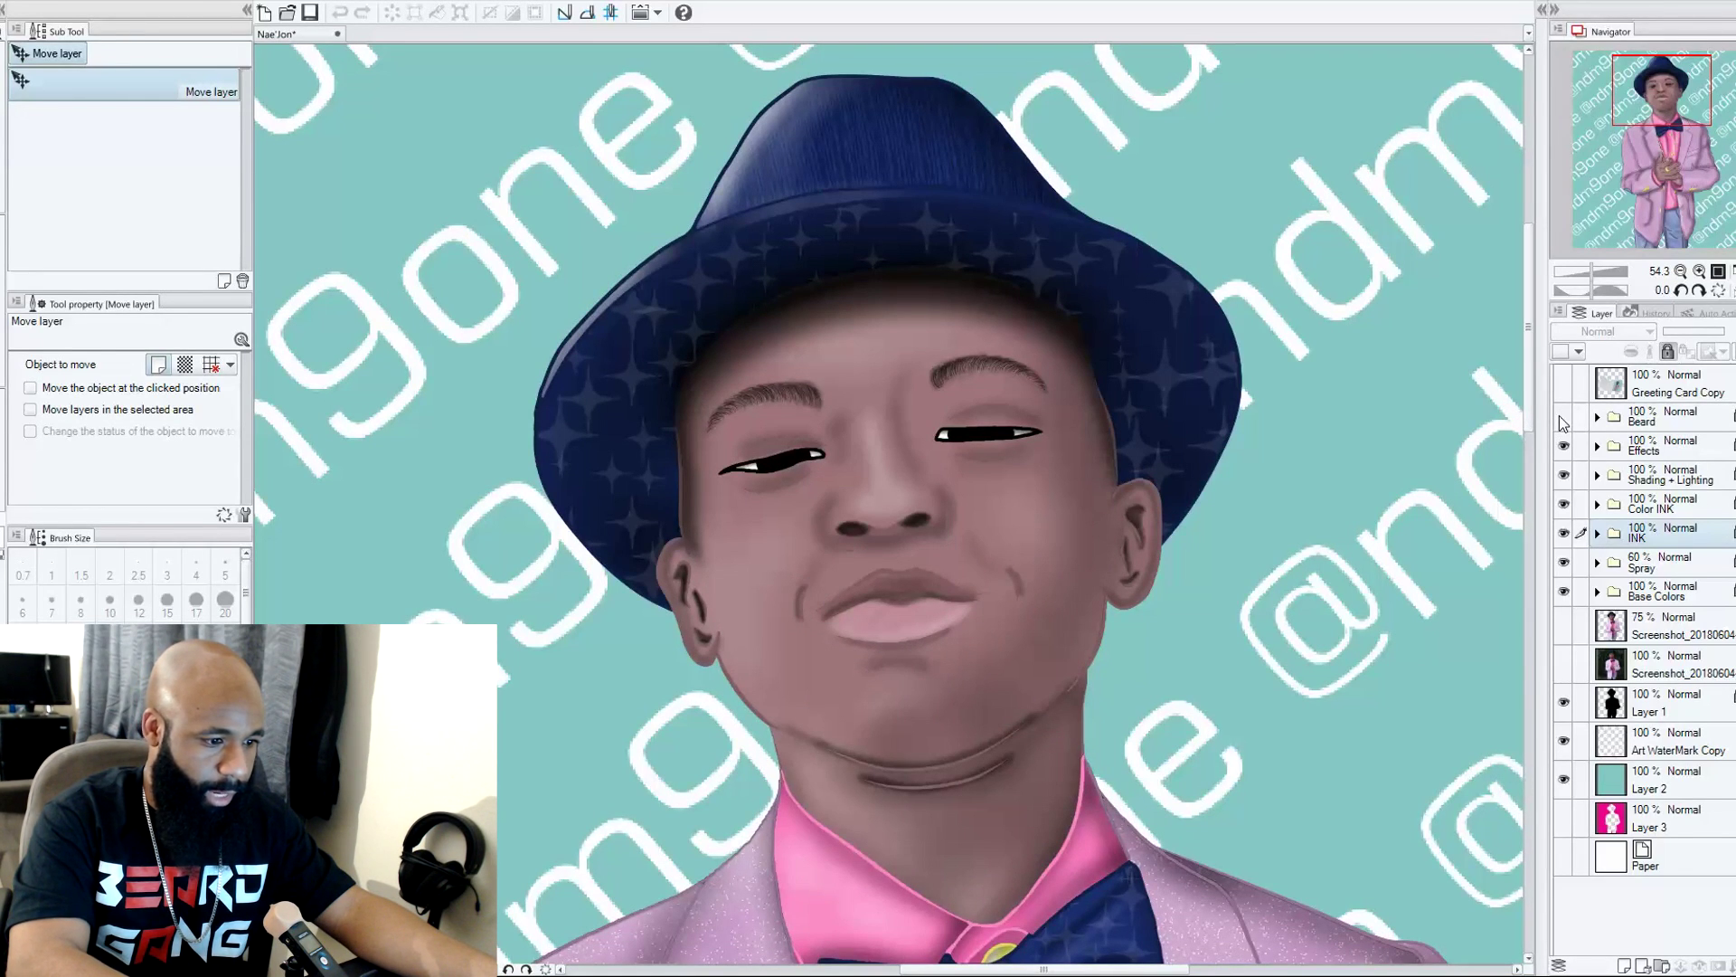
pyautogui.click(1564, 418)
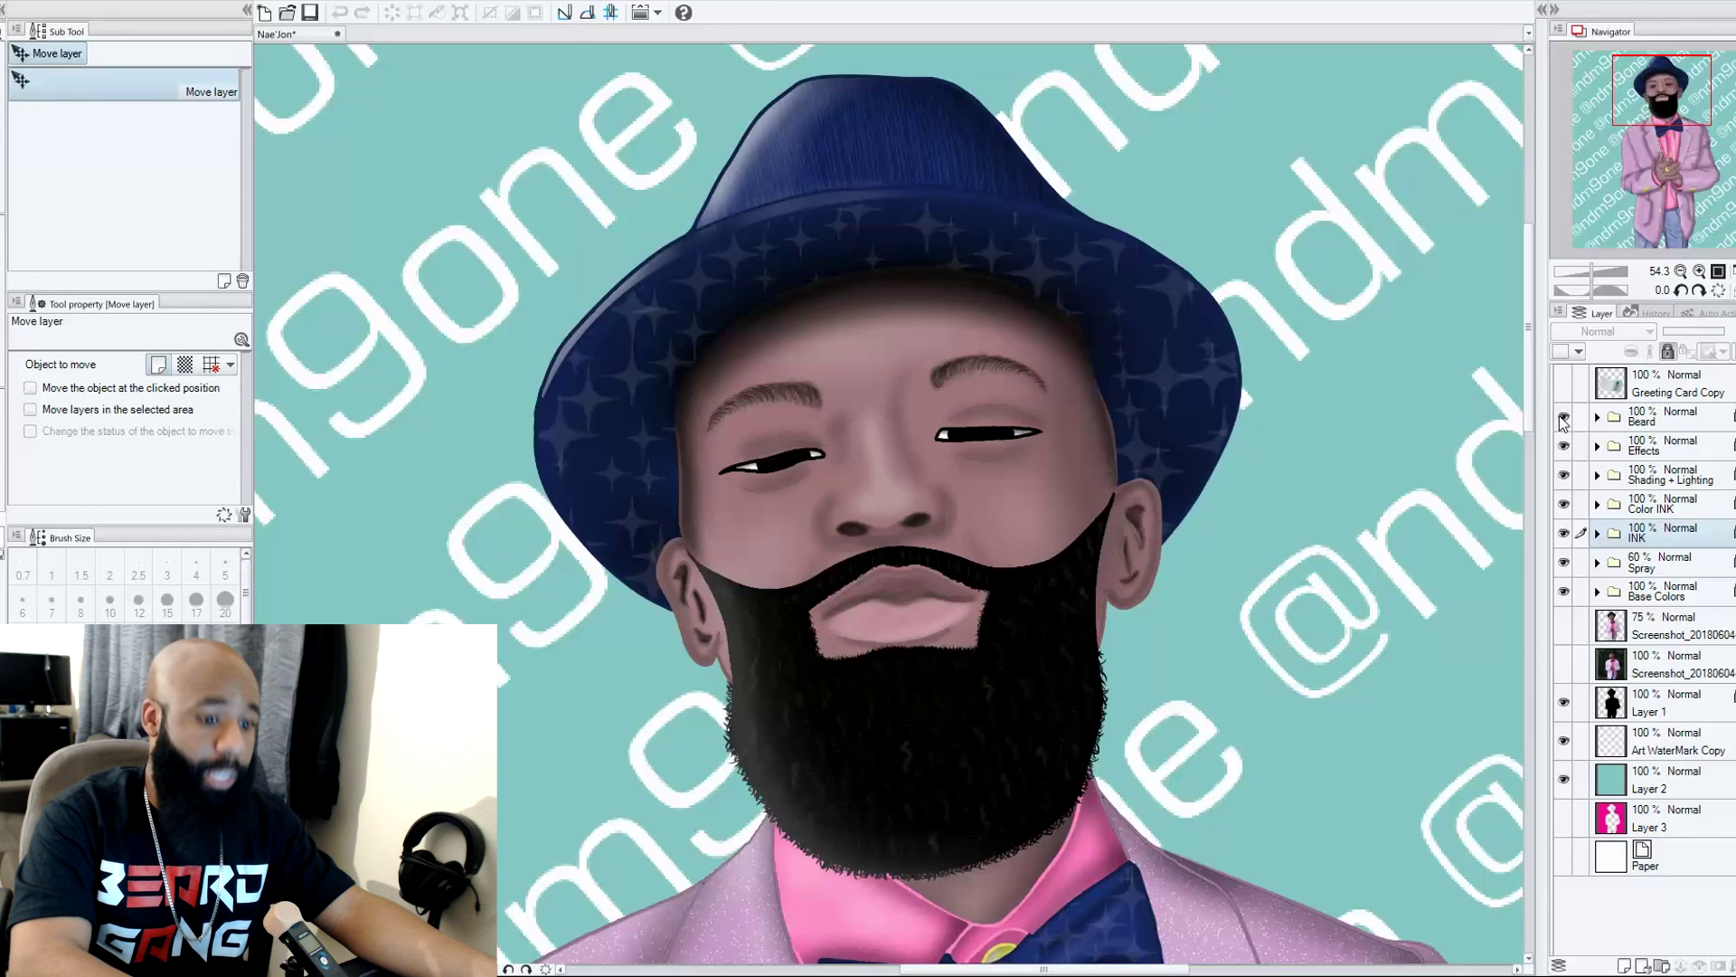
pyautogui.click(1564, 418)
pyautogui.click(1564, 418)
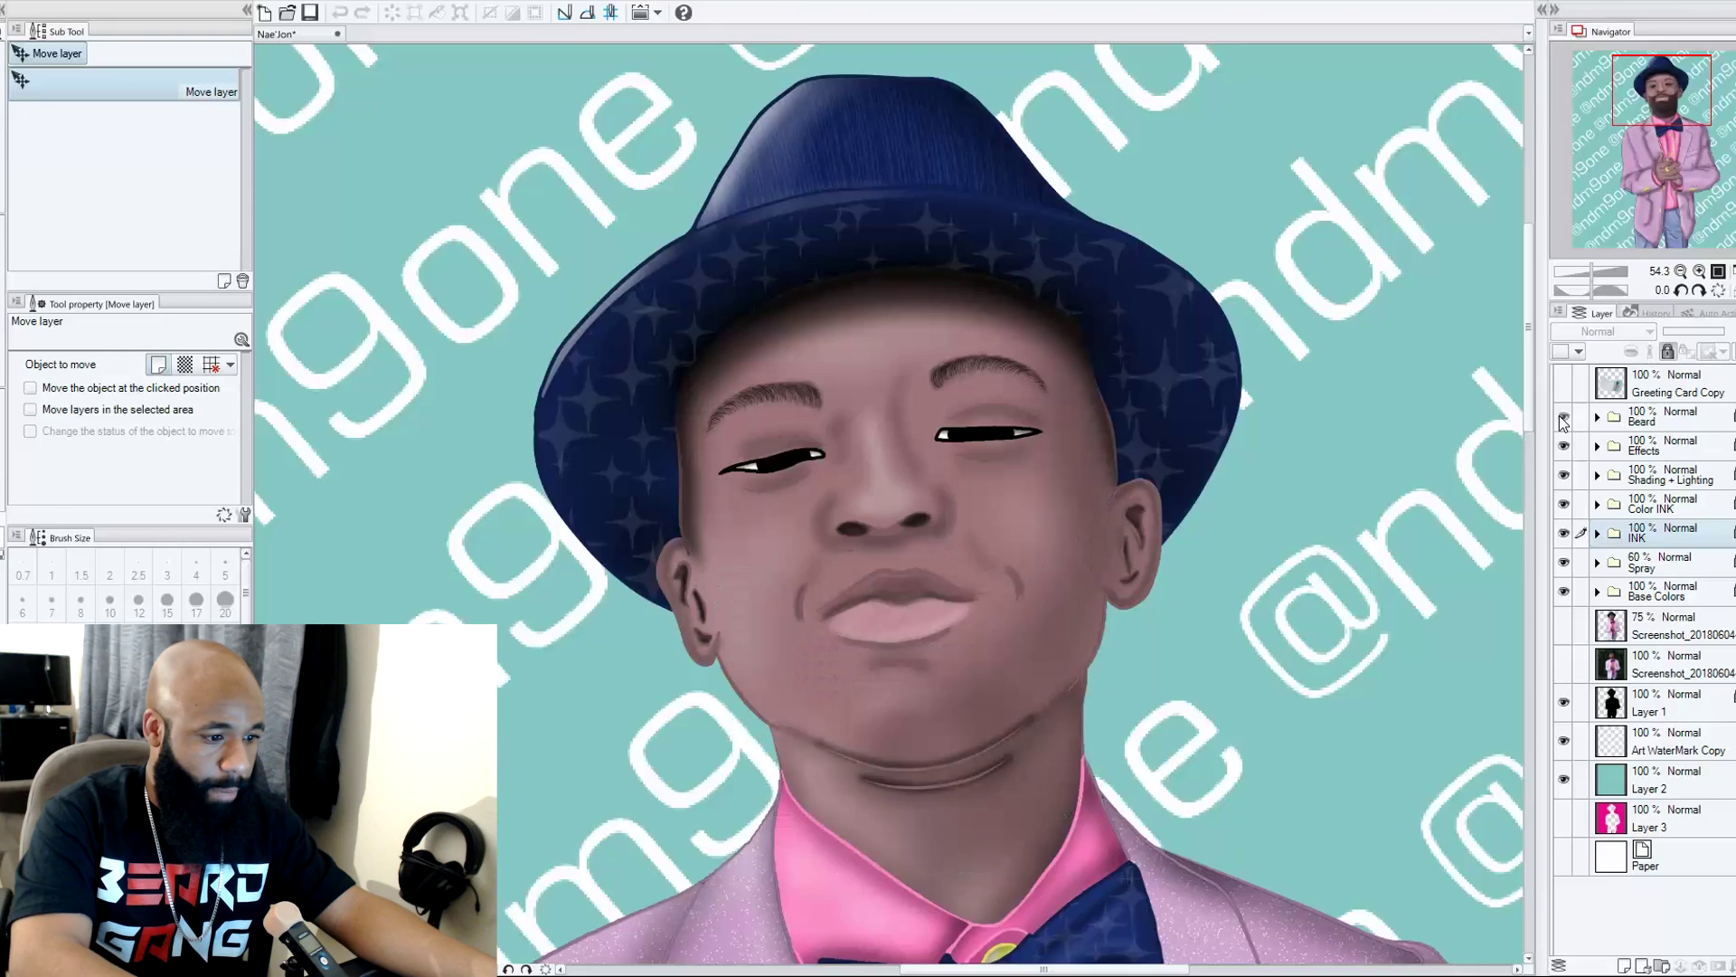
# Toggle the Effects folder off and on to compare the star pattern on the hat and bow tie and the necklace sparkles, leaving it on.
pyautogui.hotkey('ctrl', '-')
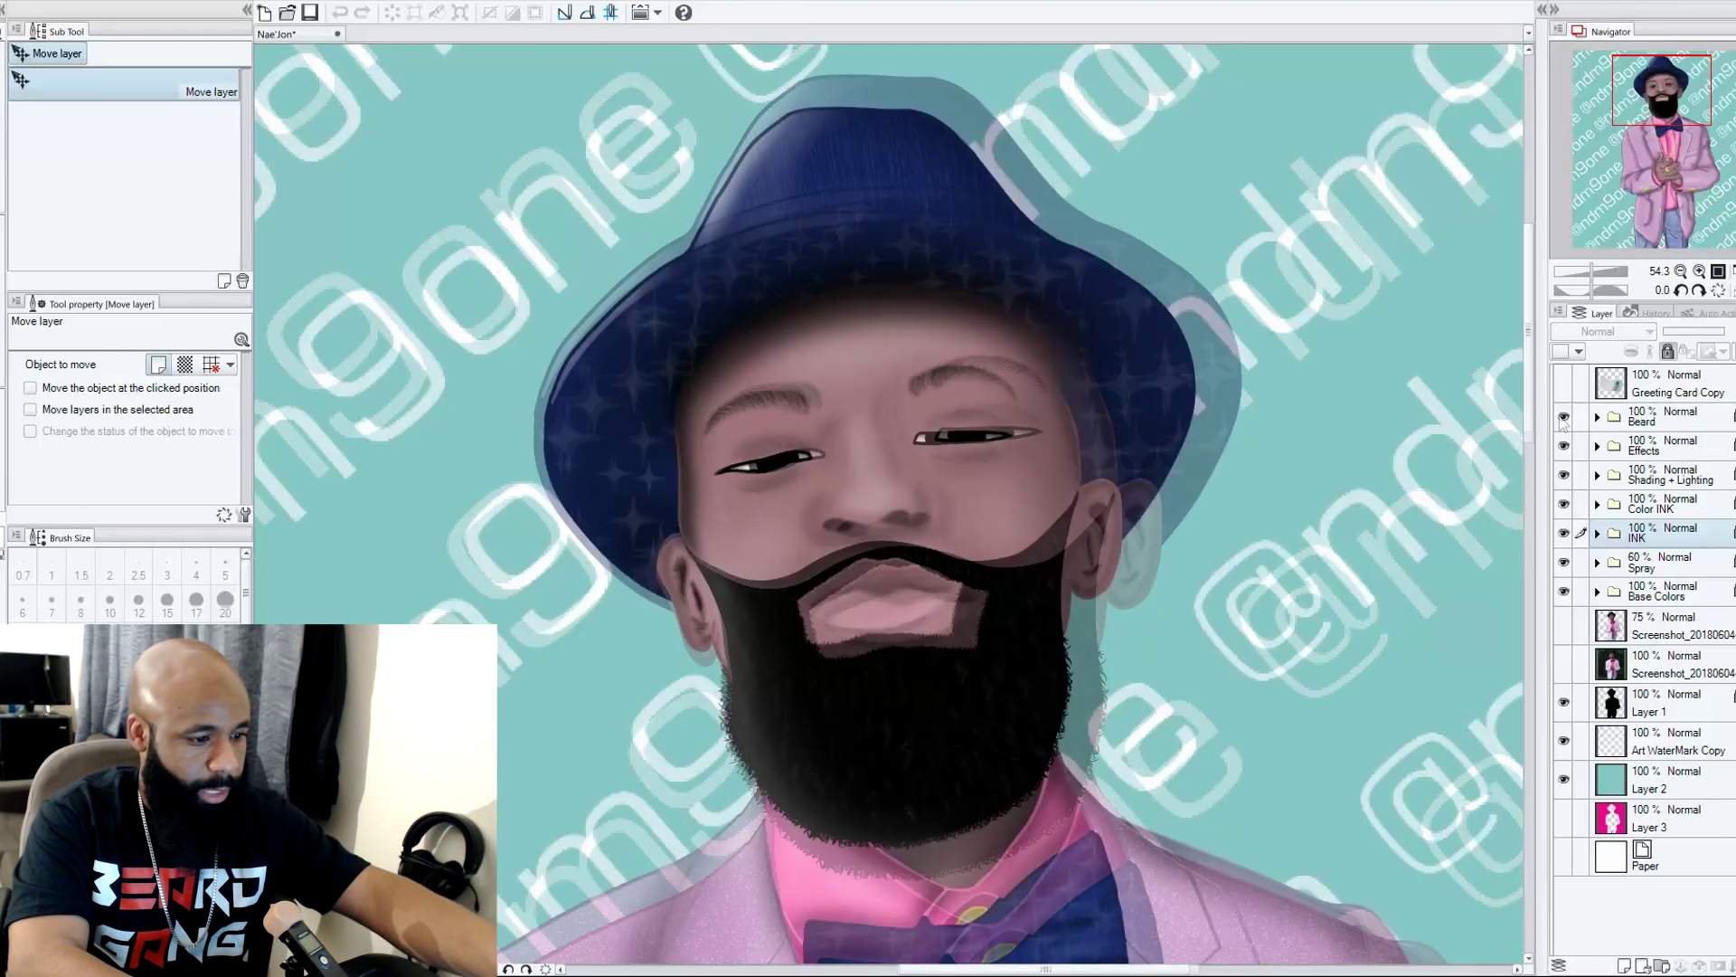
pyautogui.hotkey('ctrl', '-')
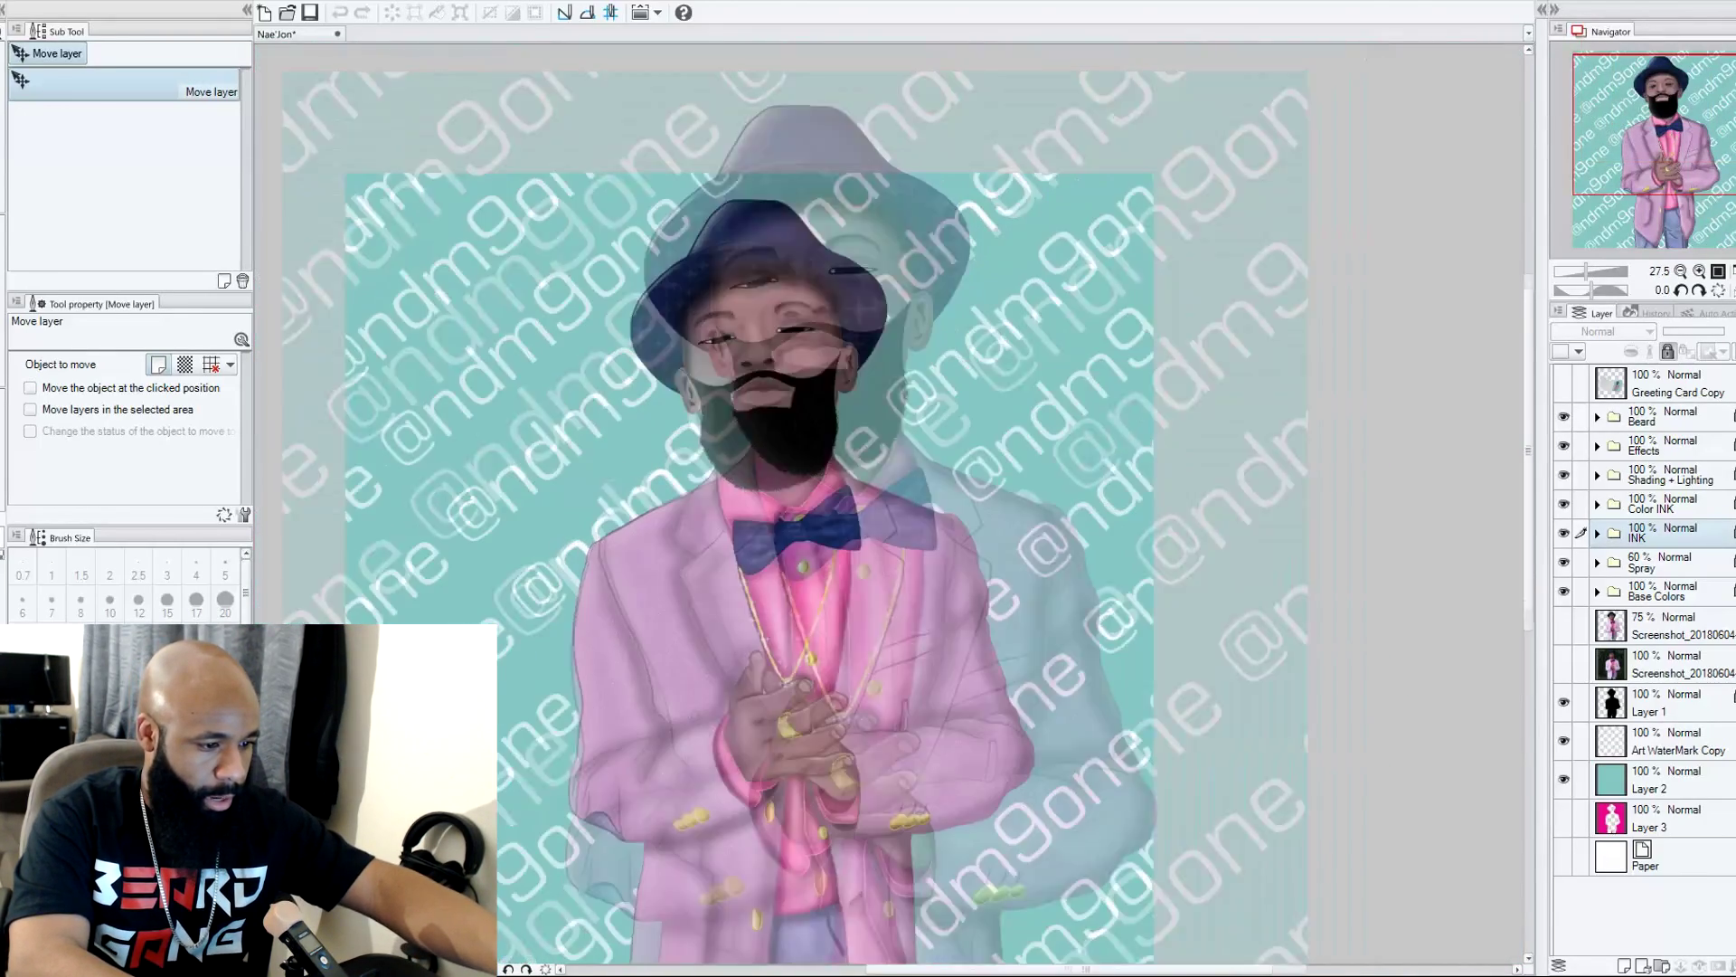
pyautogui.moveTo(813, 543); pyautogui.dragTo(836, 504)
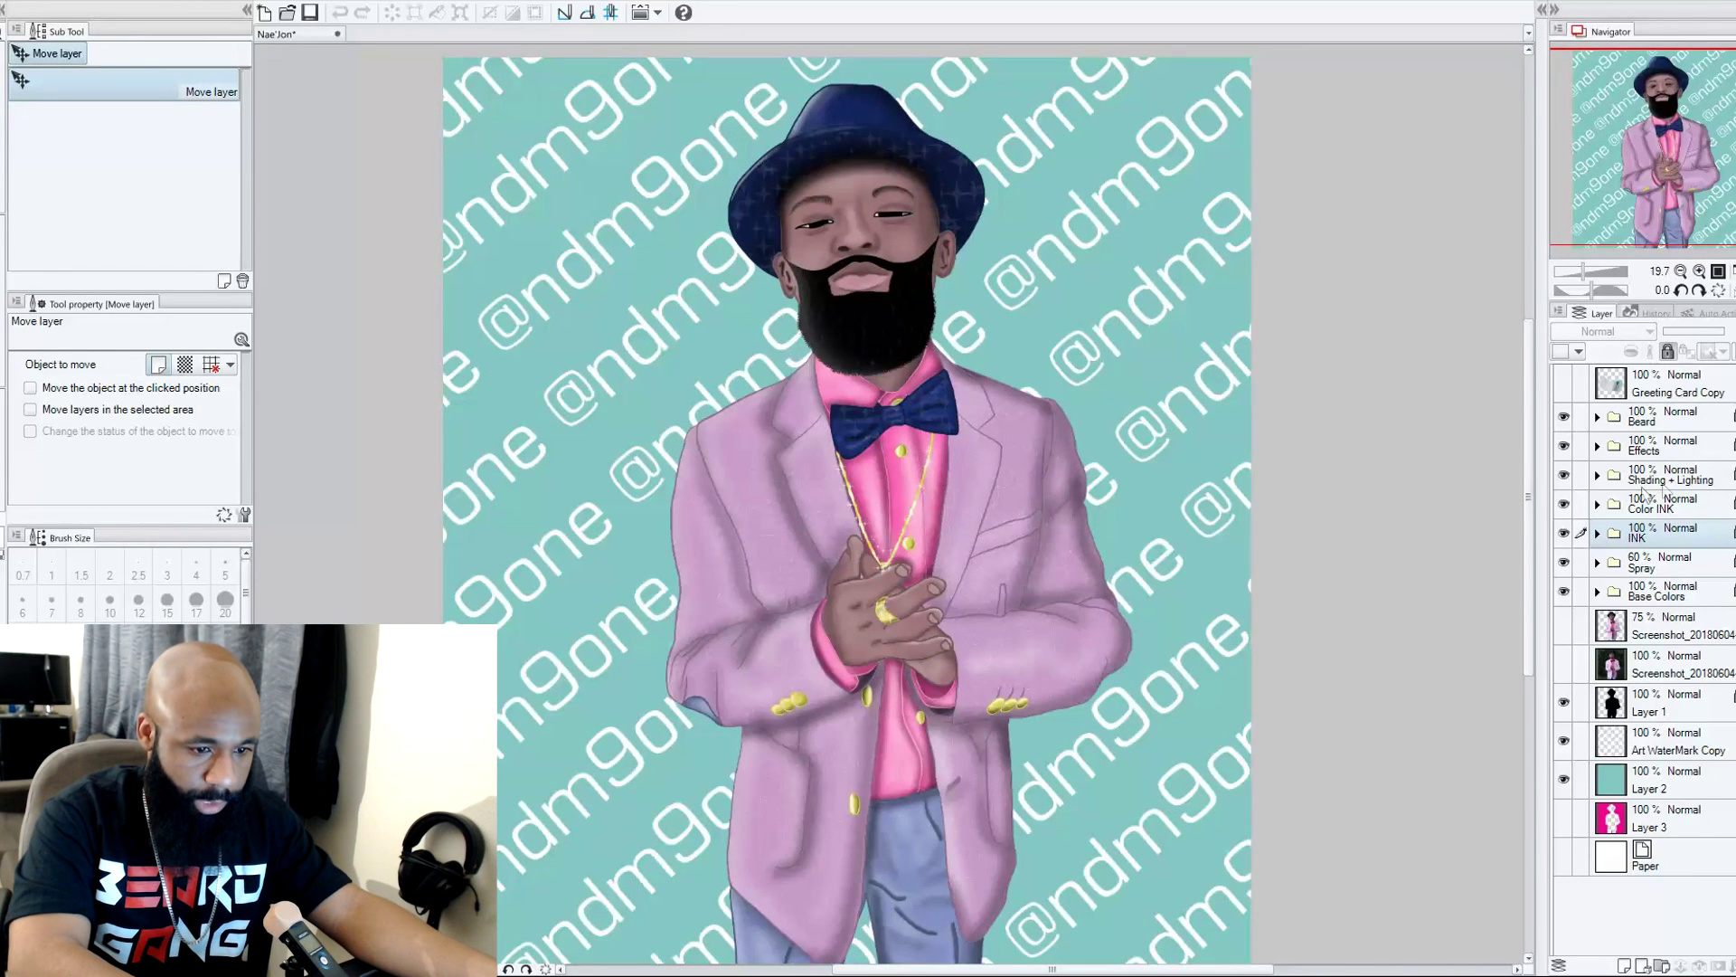
pyautogui.click(1565, 446)
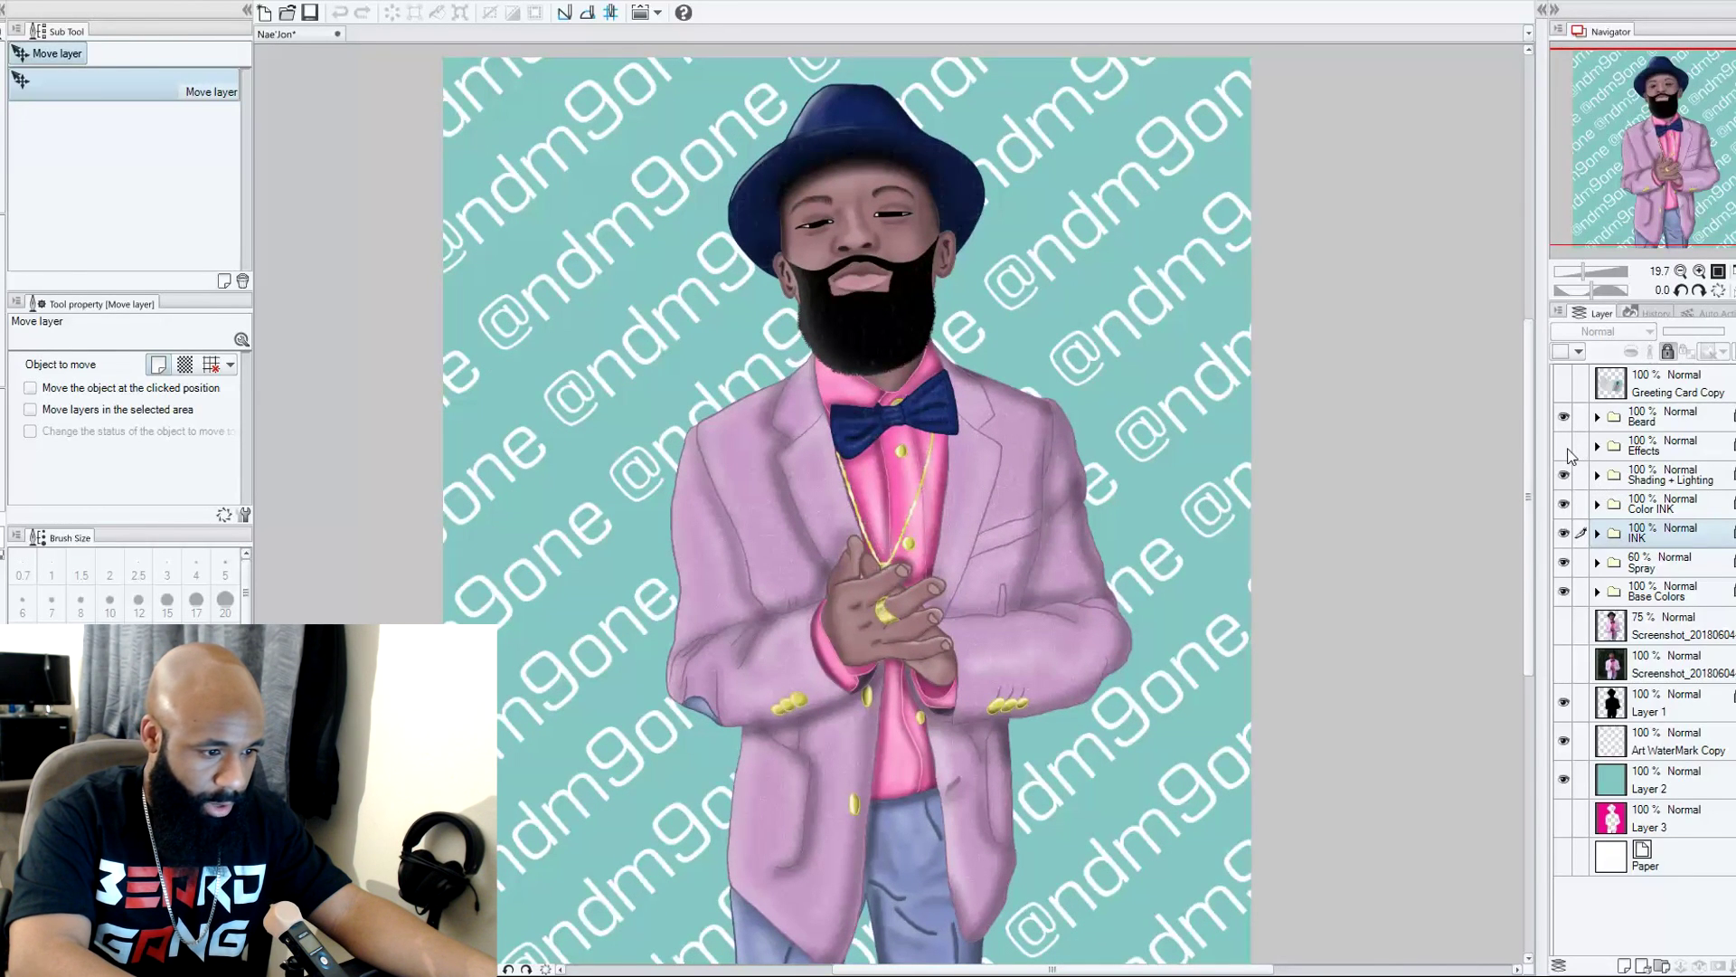
pyautogui.click(1567, 450)
pyautogui.click(1566, 449)
pyautogui.click(1565, 447)
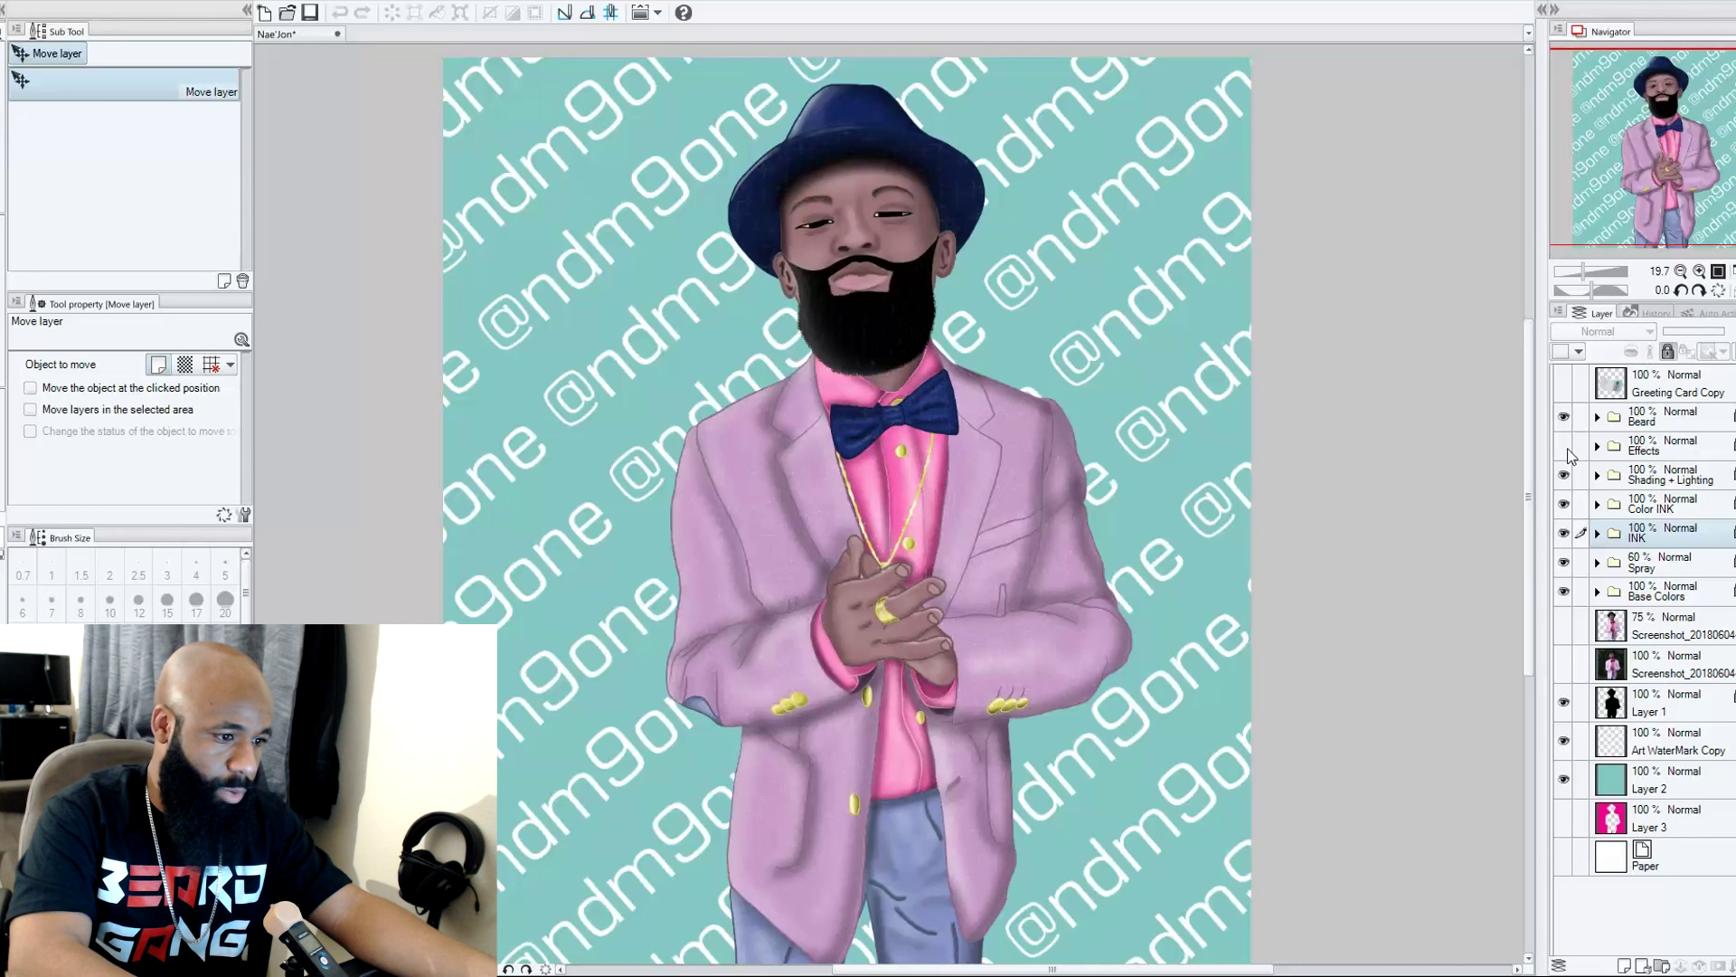
pyautogui.click(1566, 447)
pyautogui.click(1565, 447)
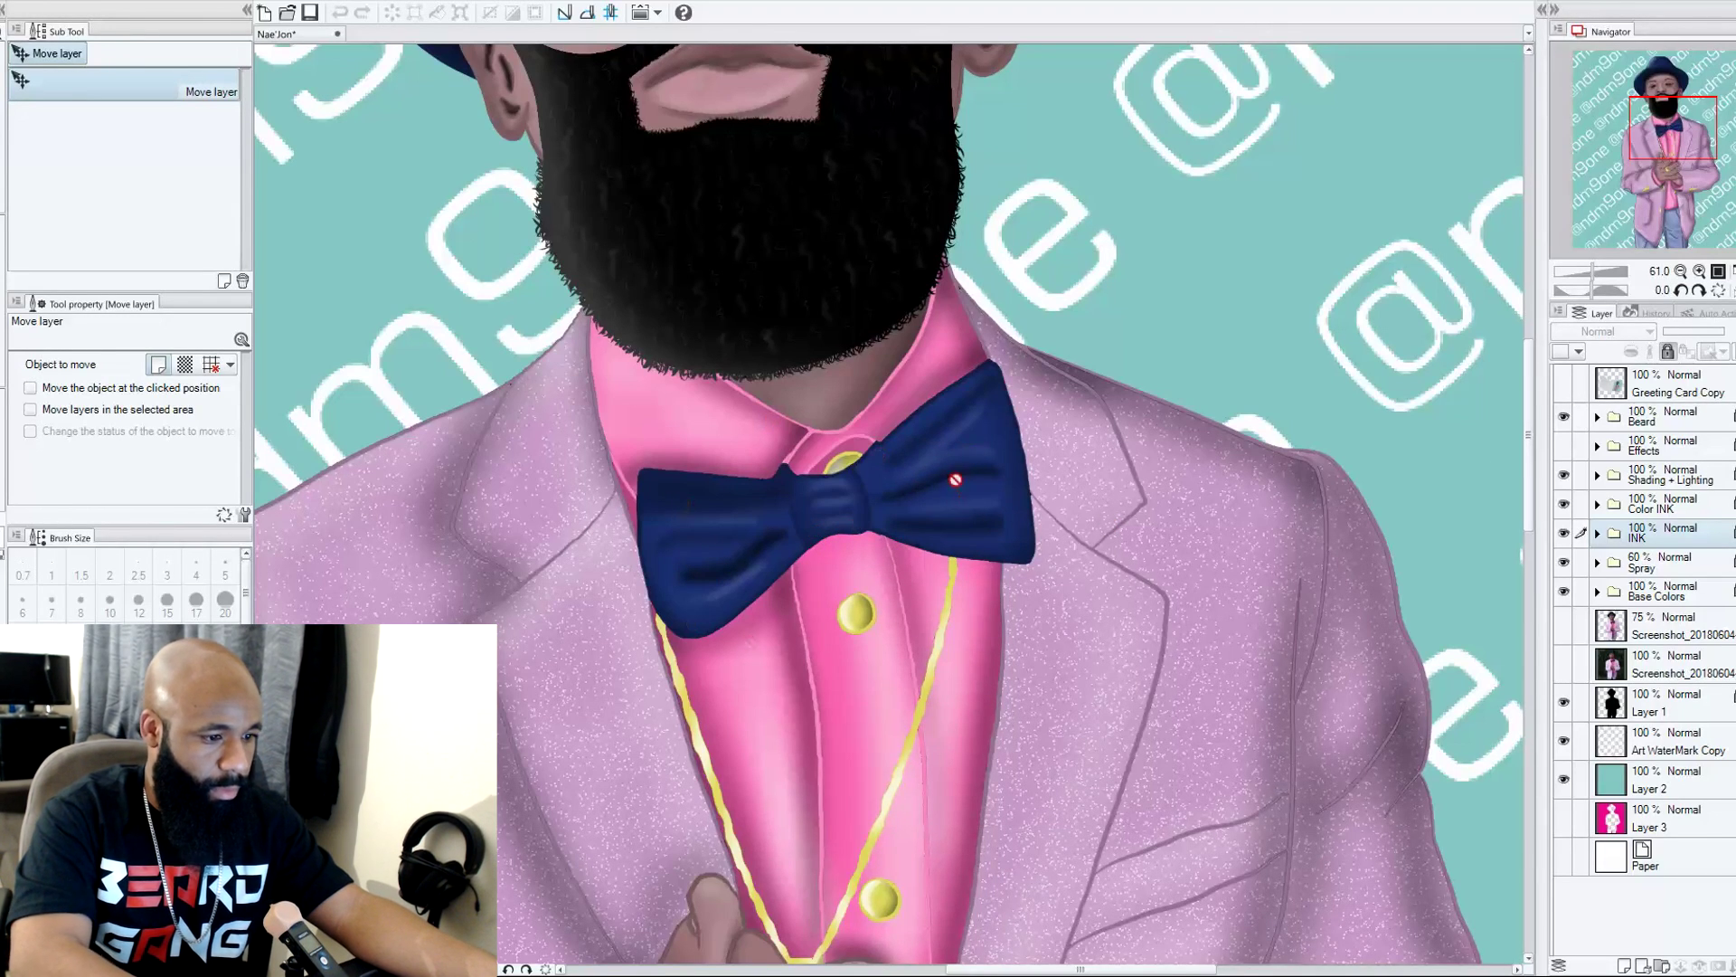
pyautogui.click(1563, 448)
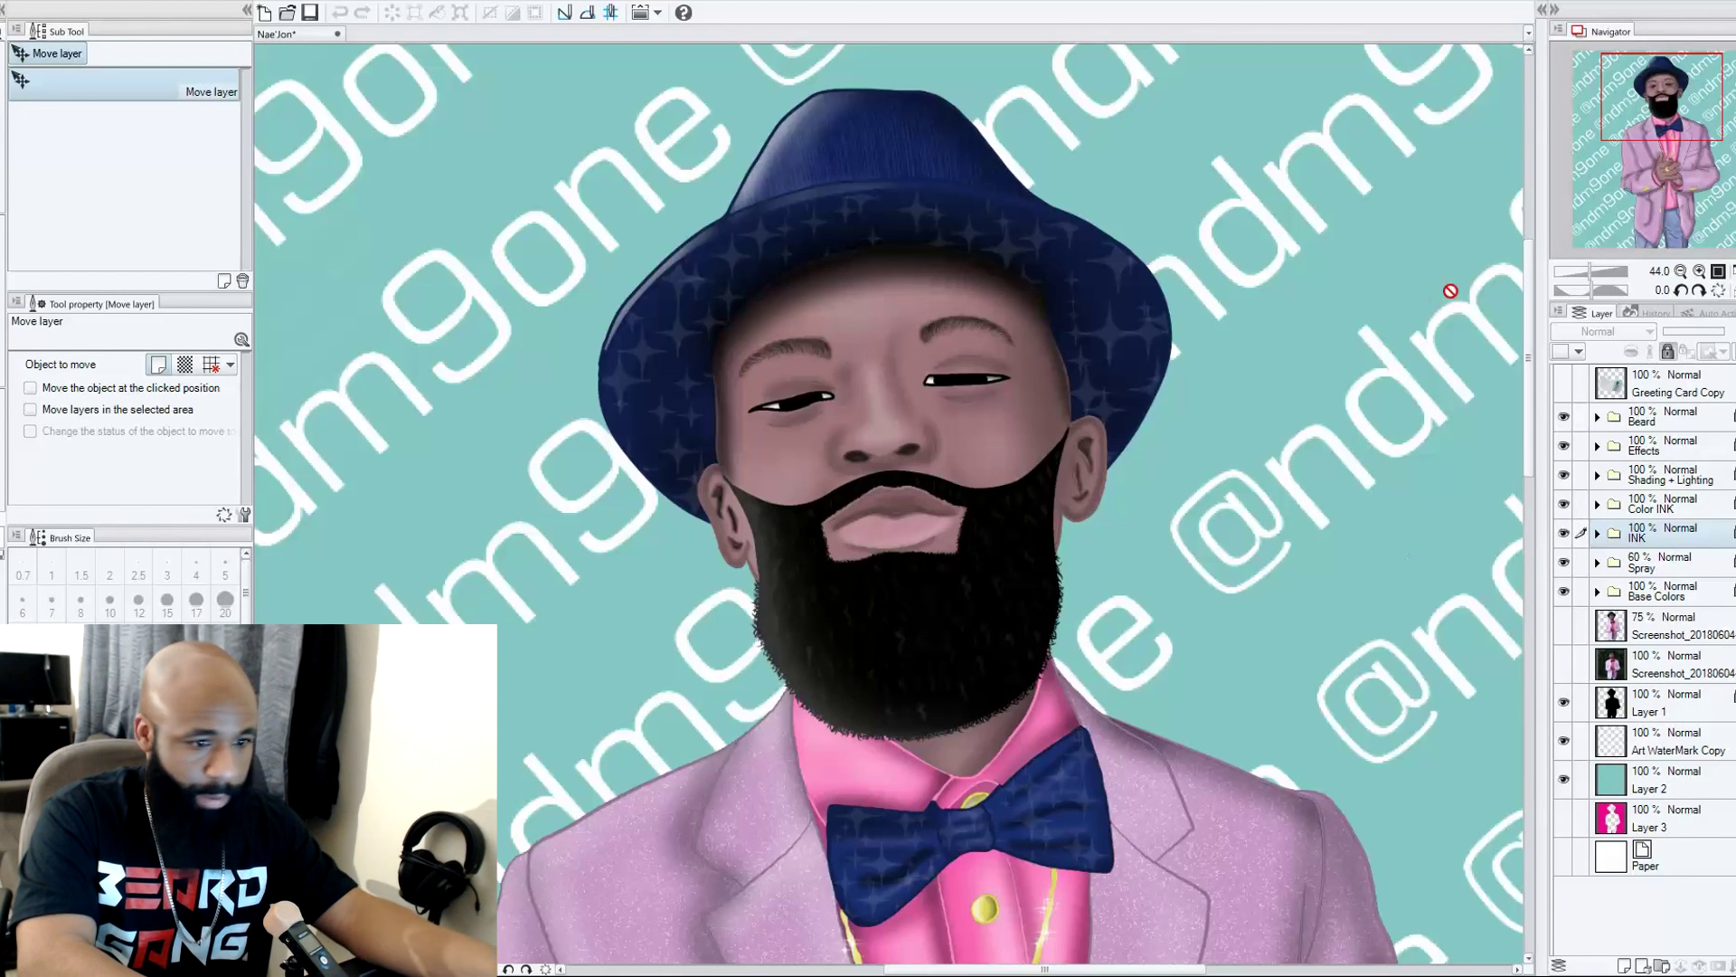
# Show the Greeting Card Copy layer over the full portrait and inspect the card mockup up close.
pyautogui.click(1733, 278)
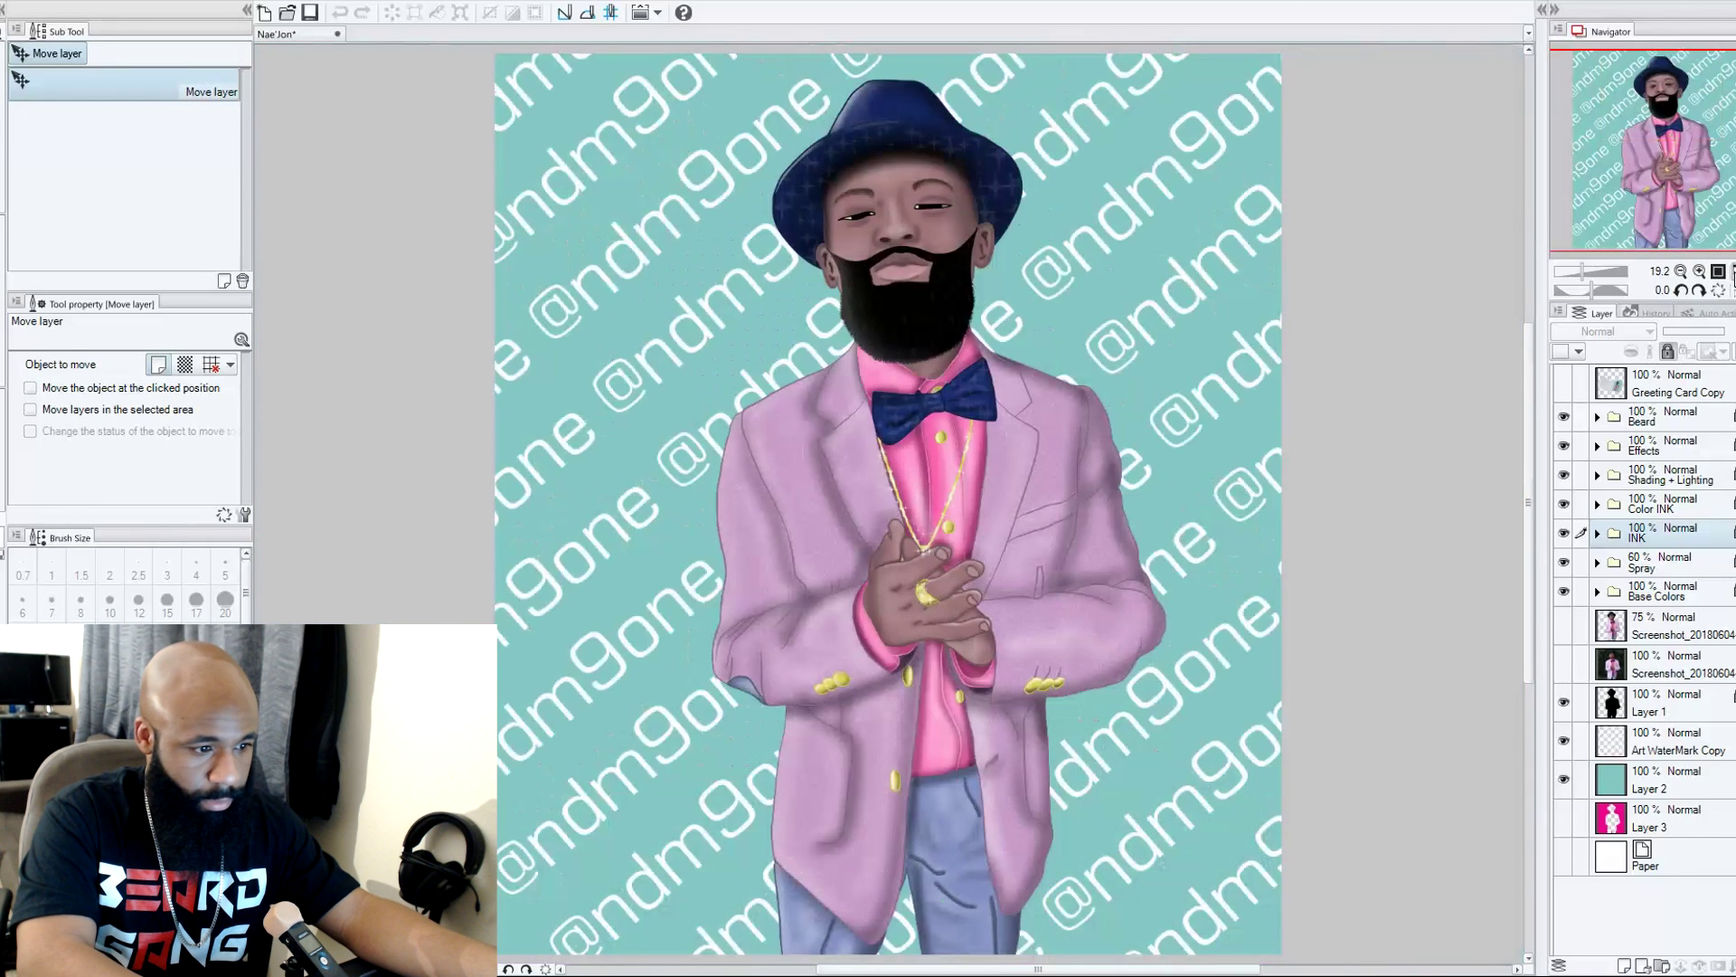
pyautogui.click(1566, 388)
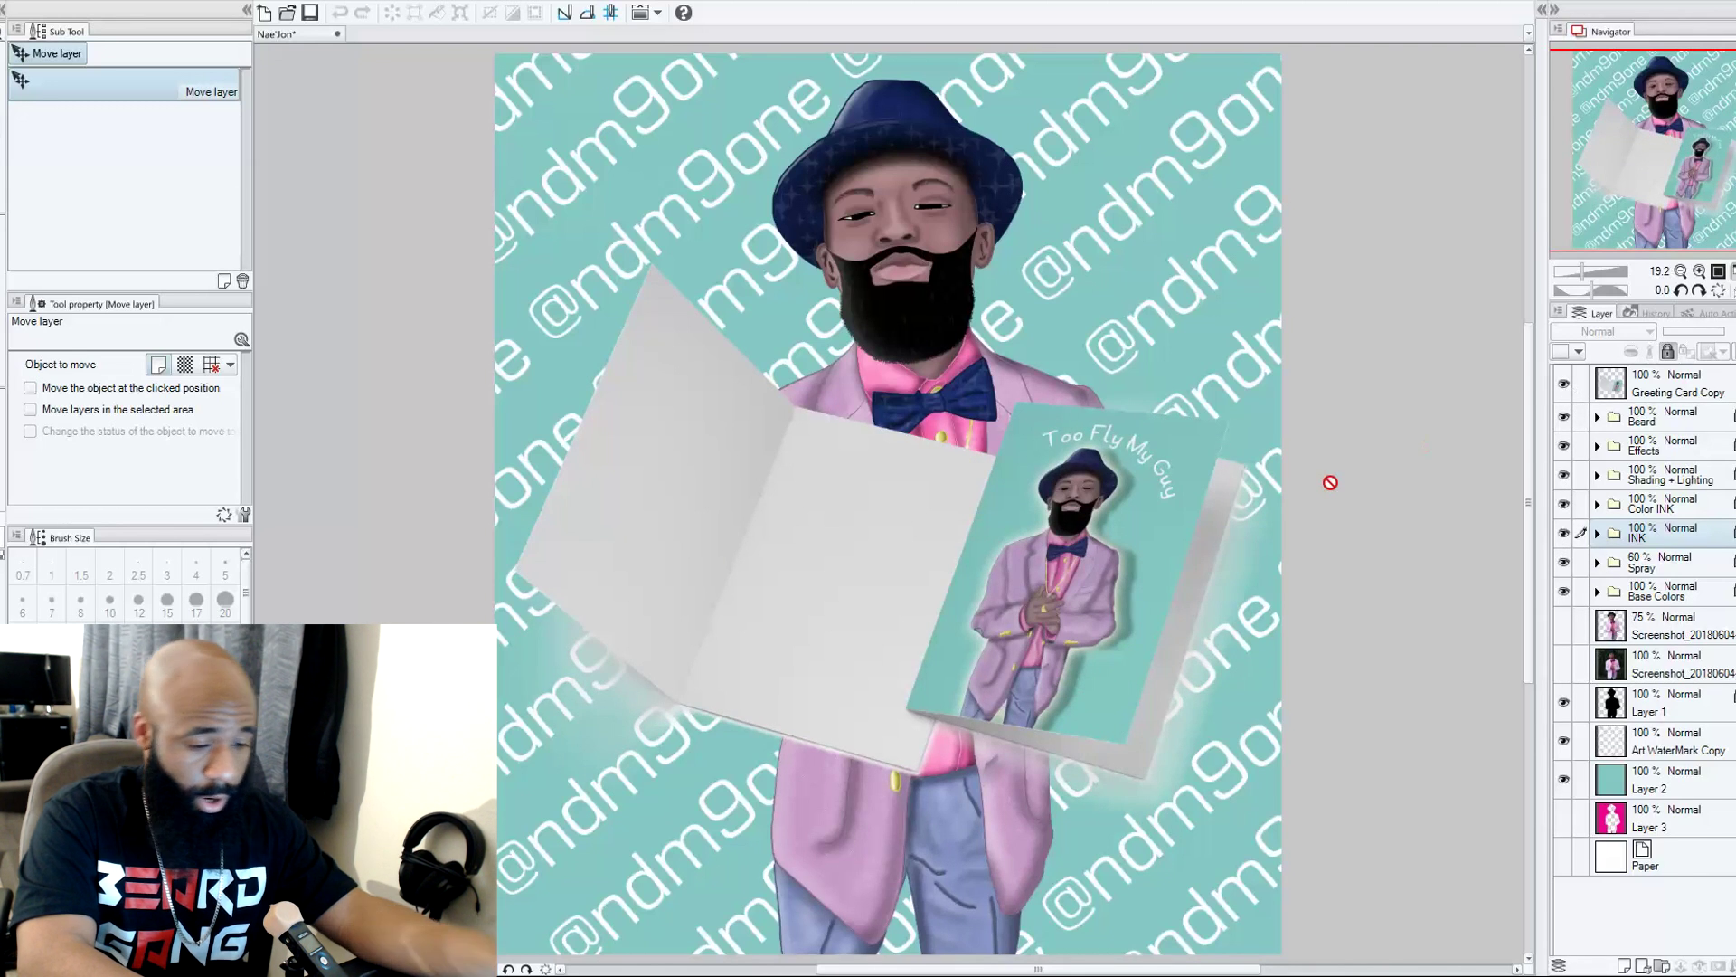
pyautogui.scroll(2, 1326, 480)
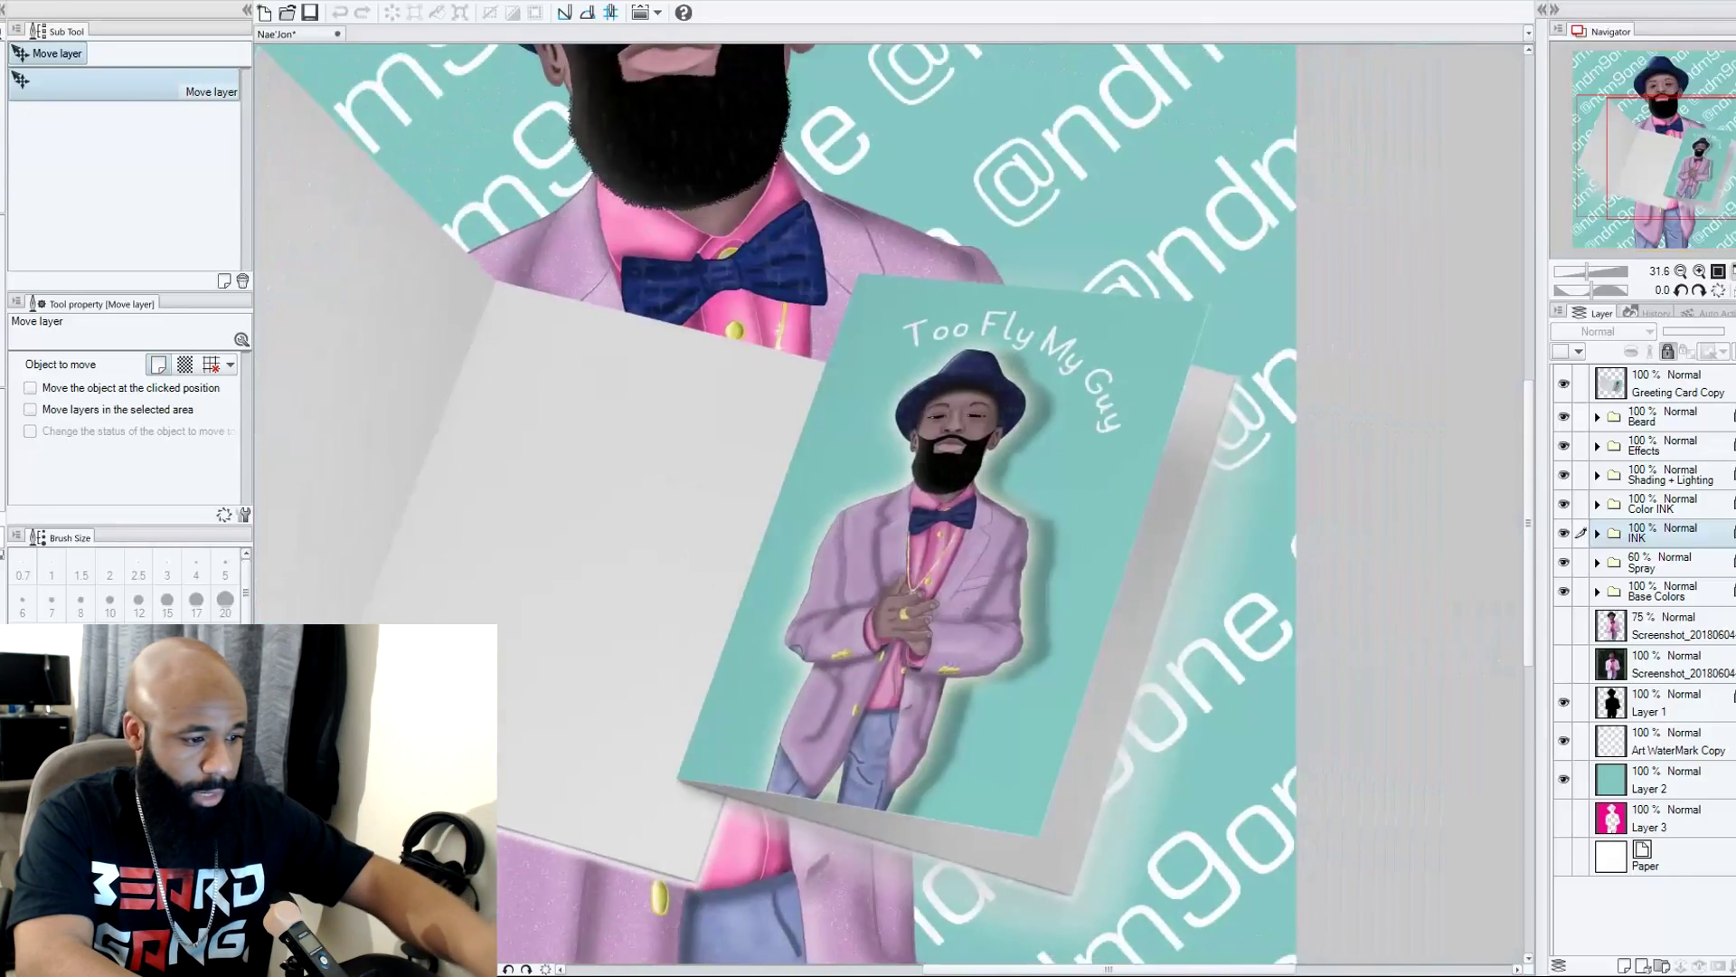